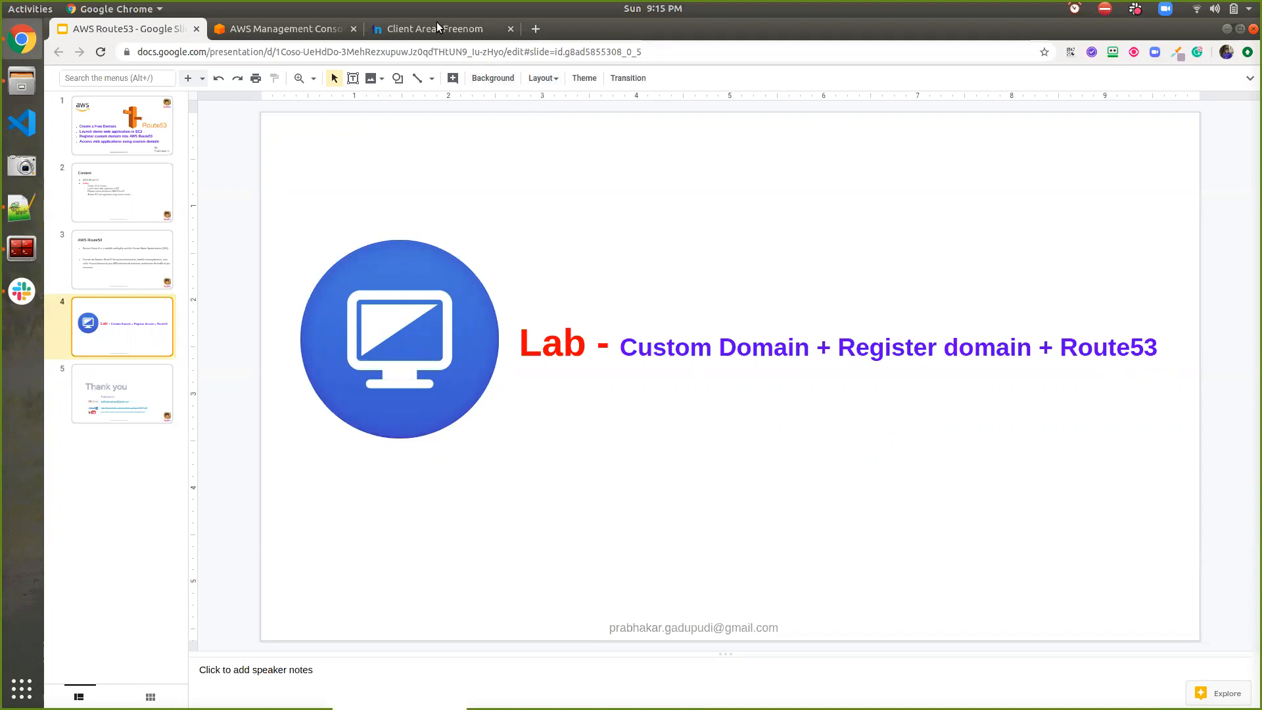
Switch to the Freenom page and load the my.dot.tk website in it
click(438, 27)
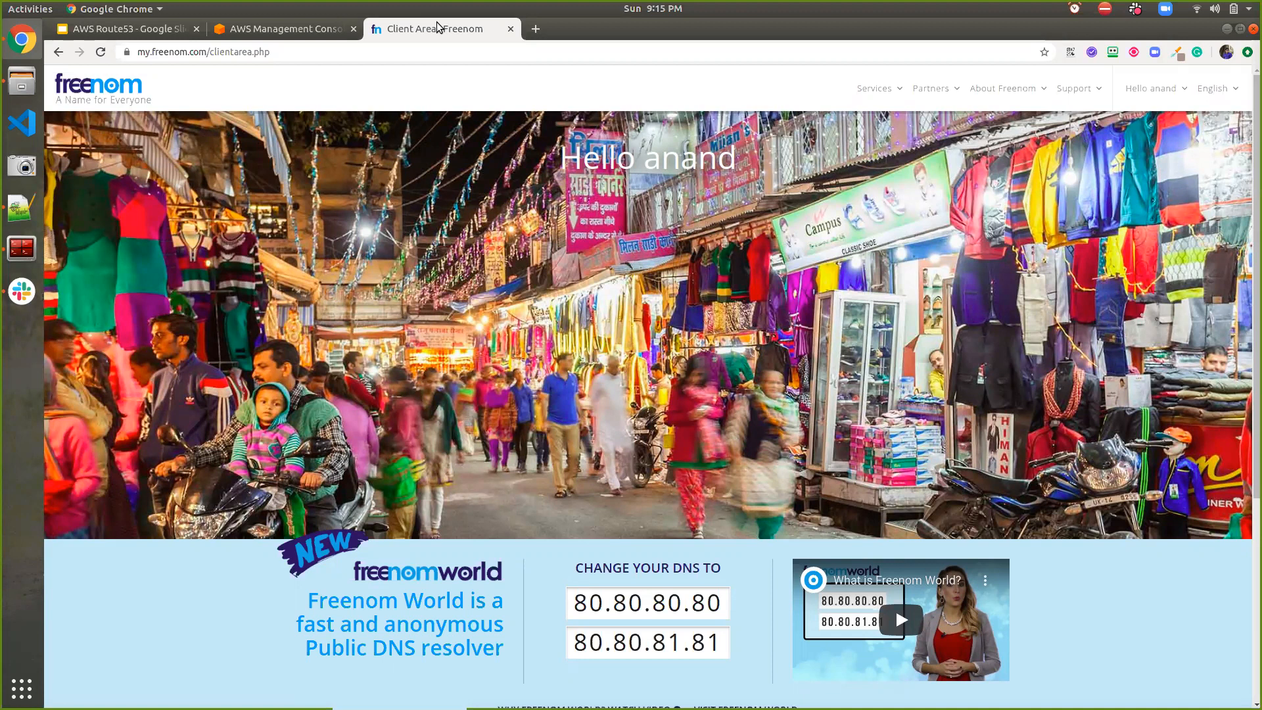
click(443, 52)
text(my)
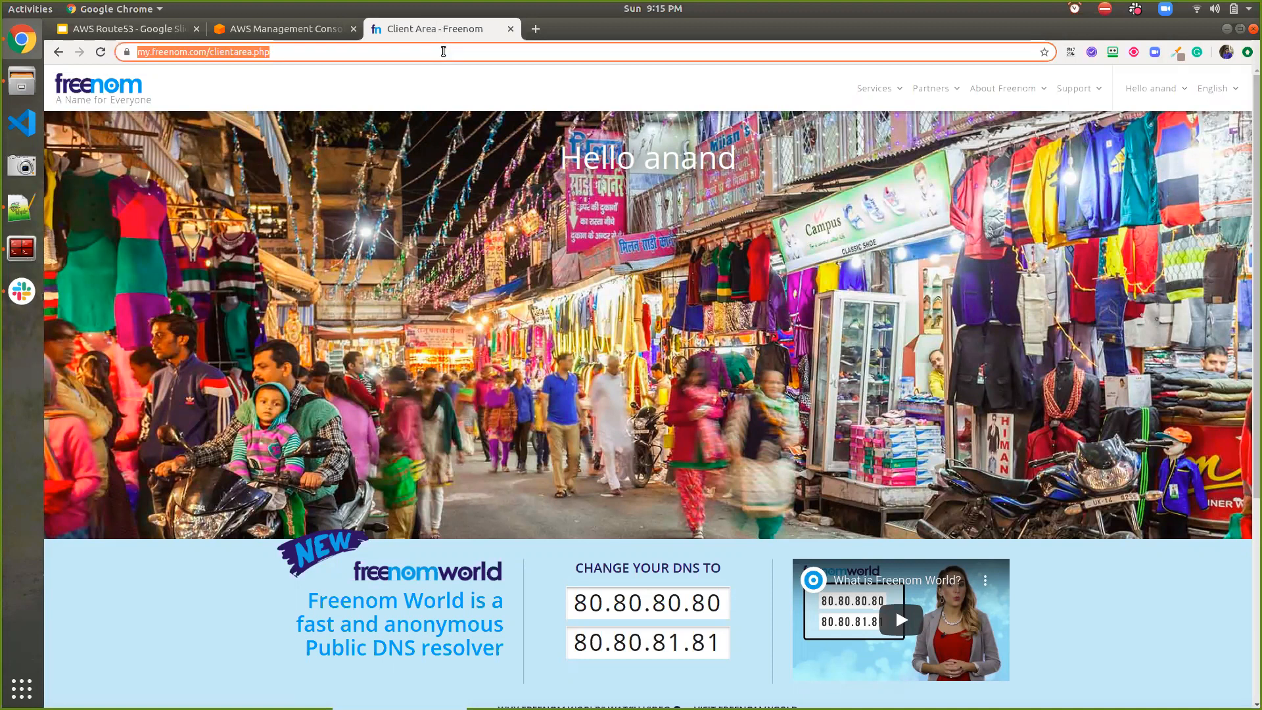
text(.dot.)
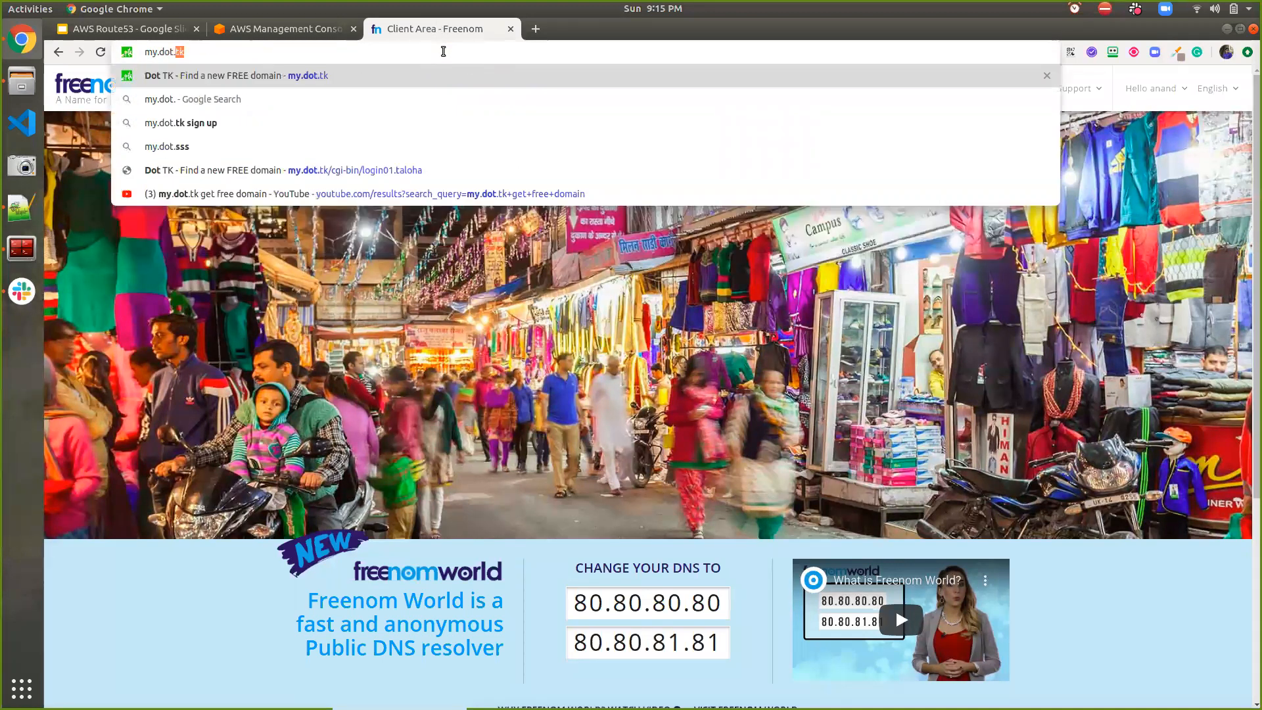
text(tk)
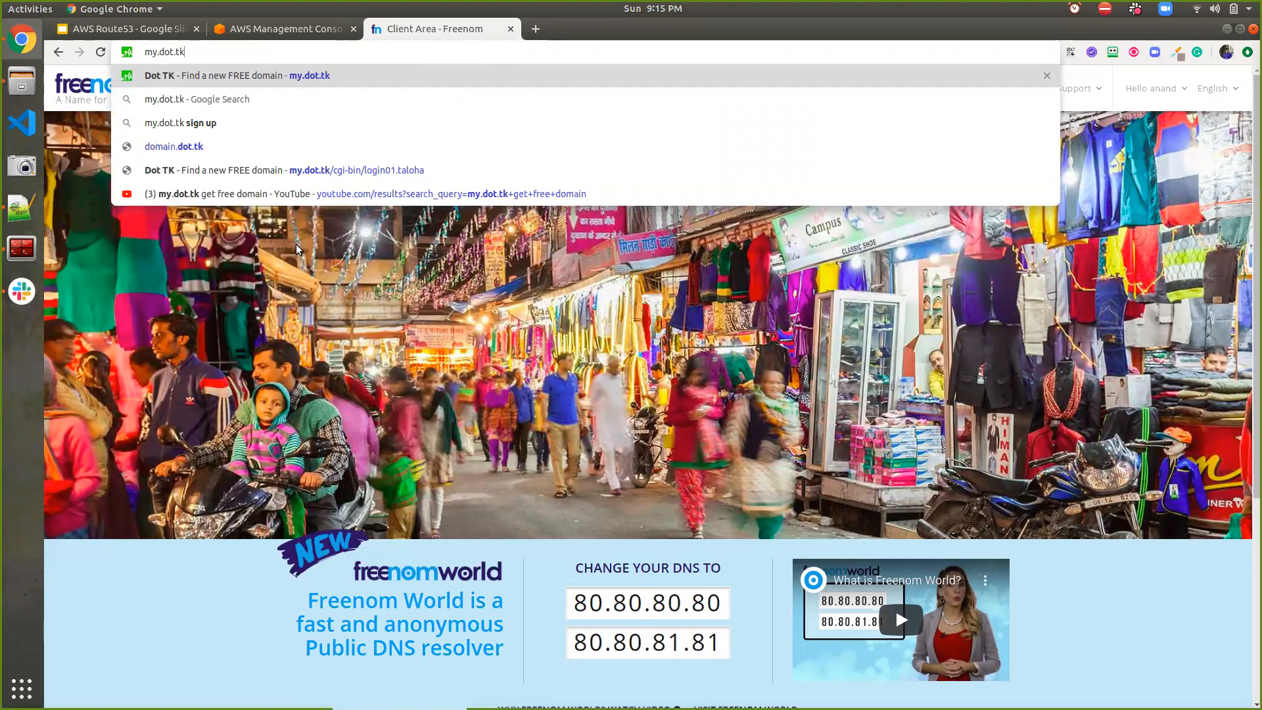
key(Return)
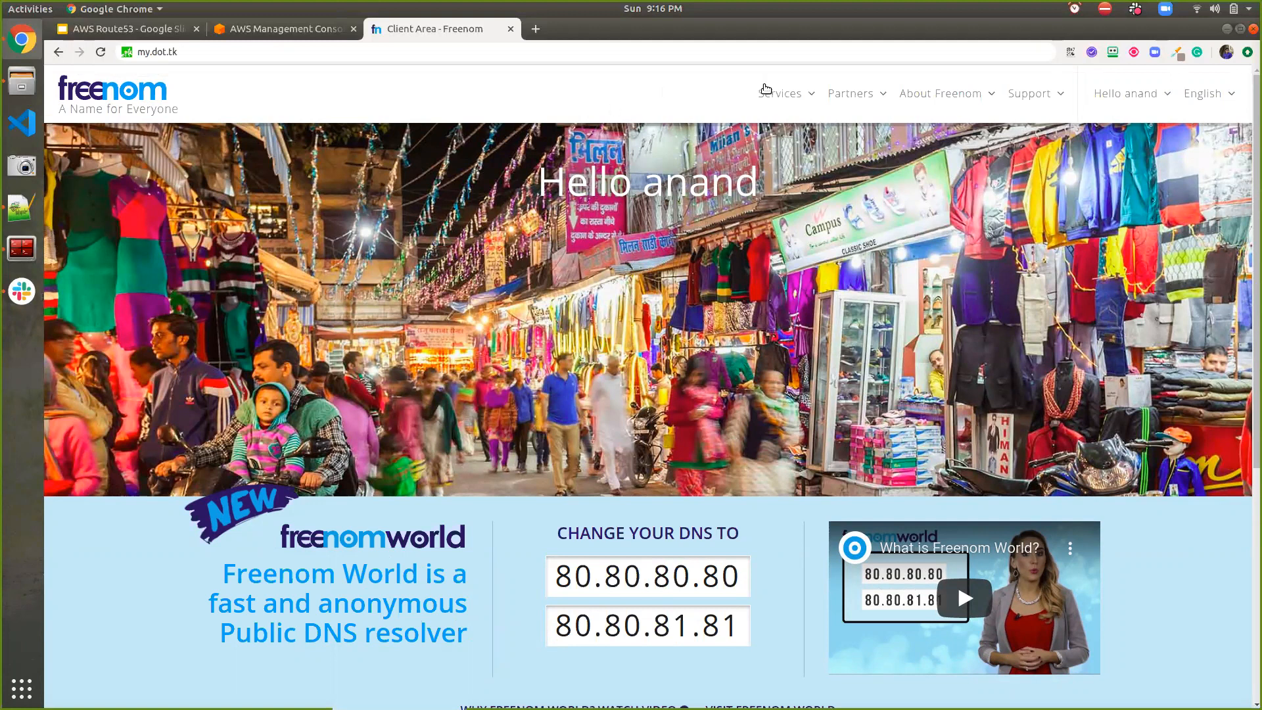
Open the new domain registration page and check the availability of the domain name techhubdemos
mouse_move(766, 89)
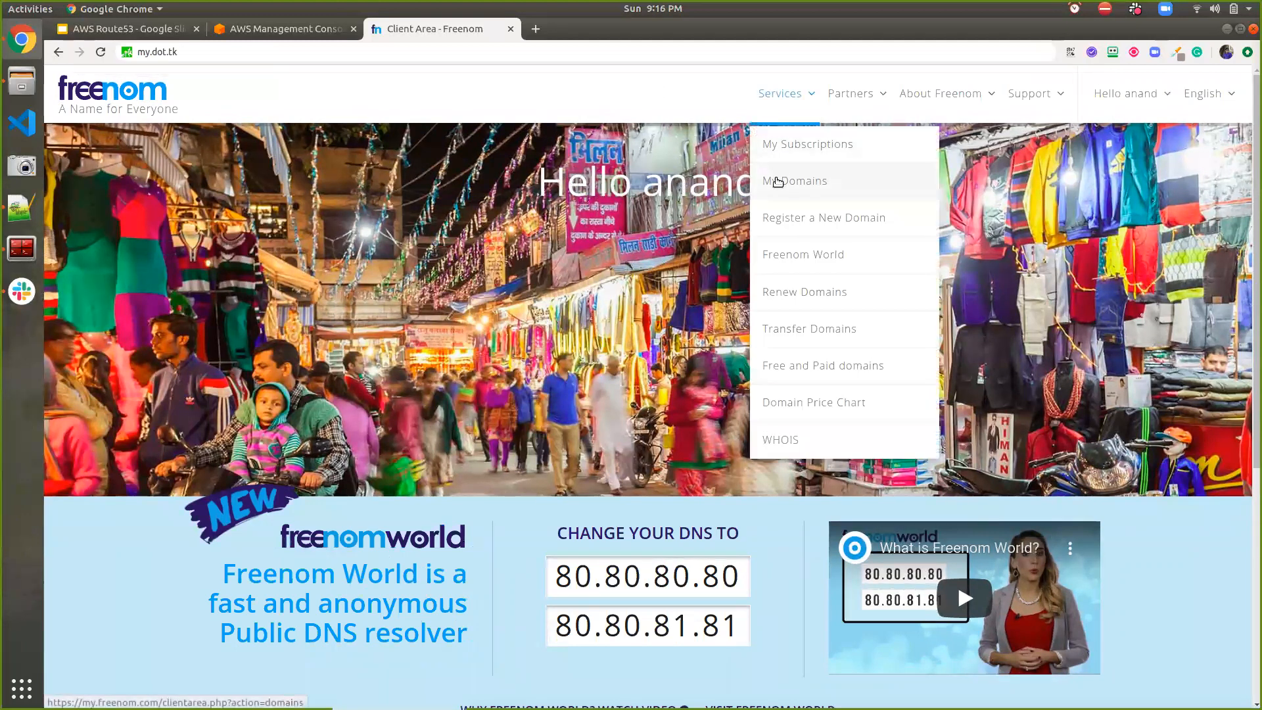
click(801, 219)
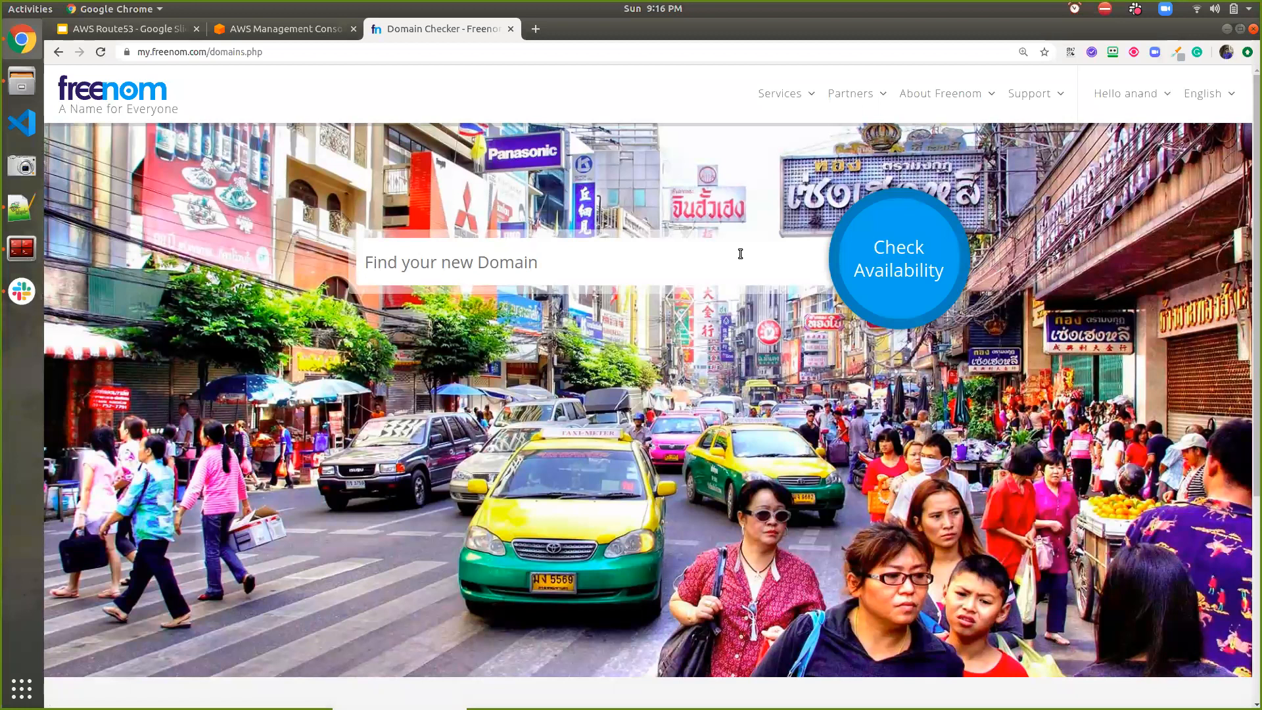
text(techhubdemos)
click(911, 259)
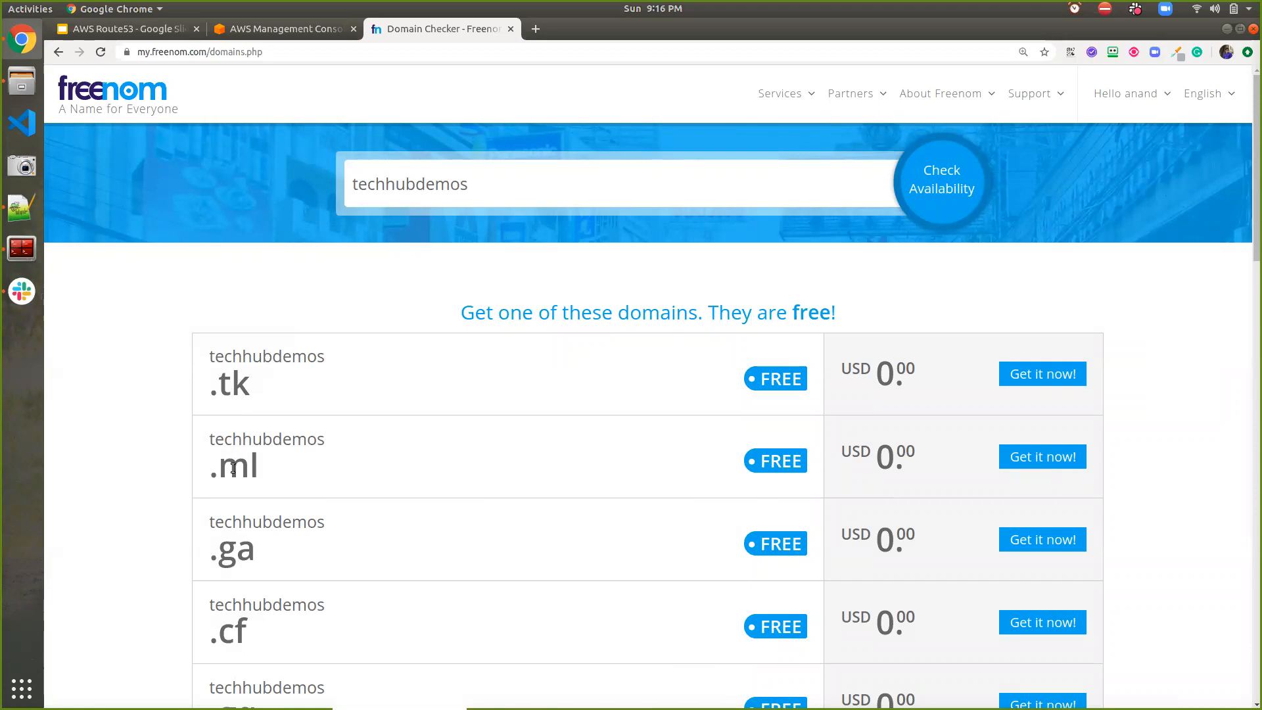
Review the free and paid domain offers, add techhubdemos.tk to the cart and proceed to checkout
scroll(230, 546, down, 3)
scroll(230, 545, down, 2)
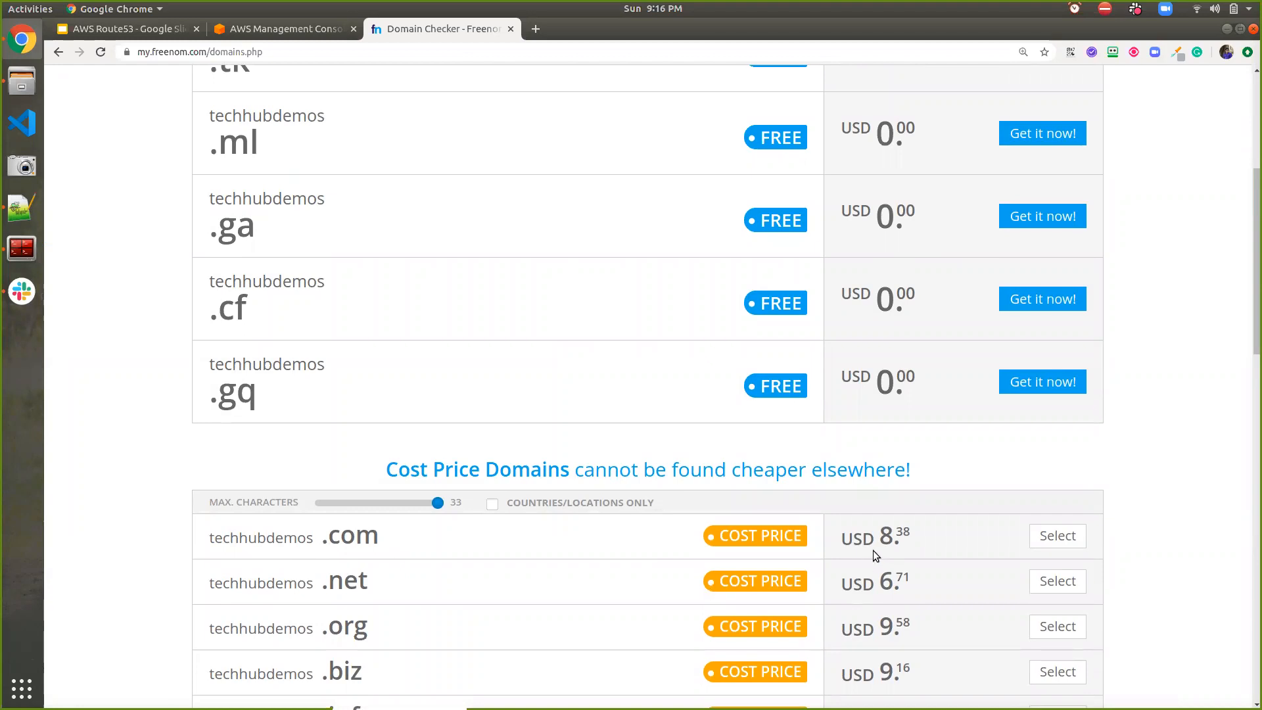
scroll(873, 551, up, 5)
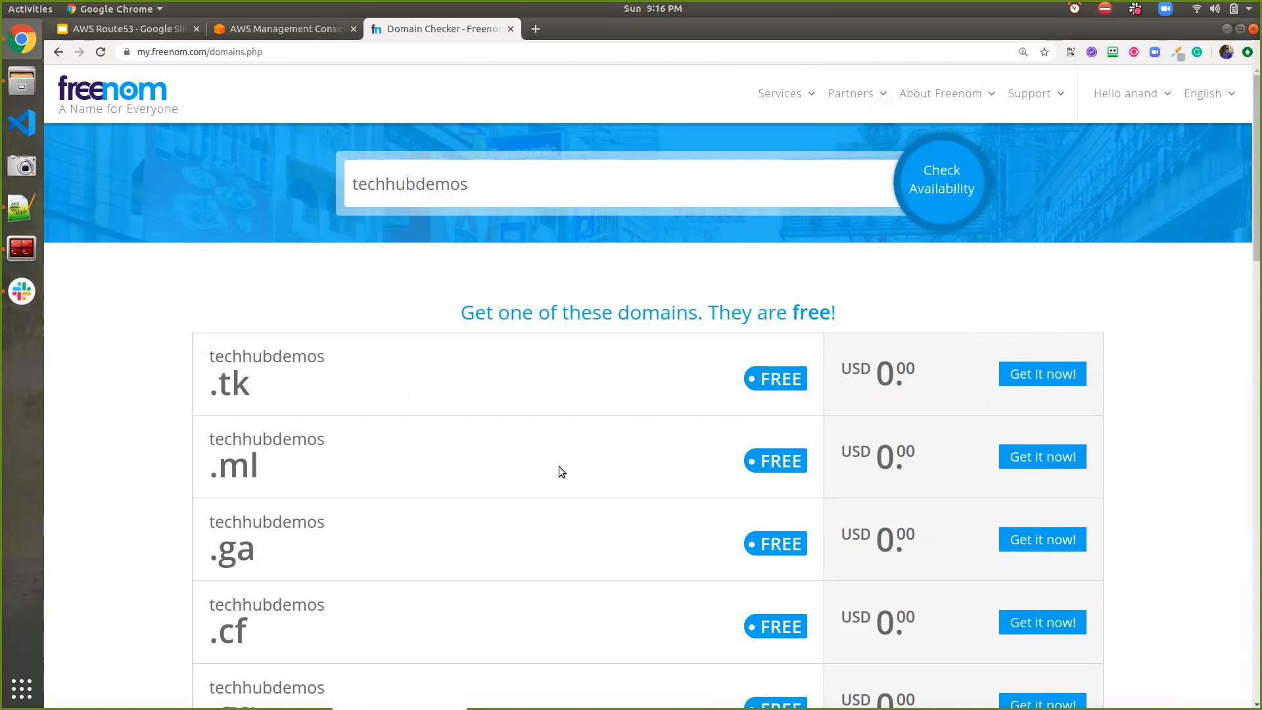
click(1037, 375)
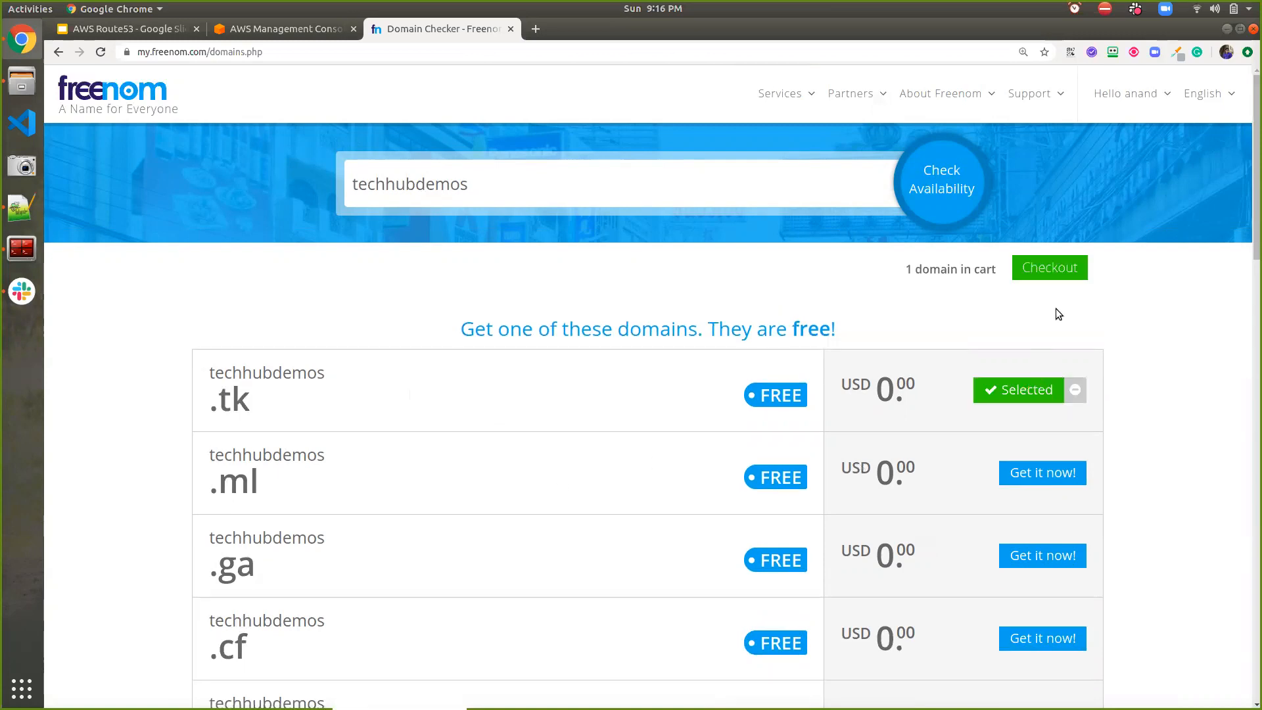
click(1070, 266)
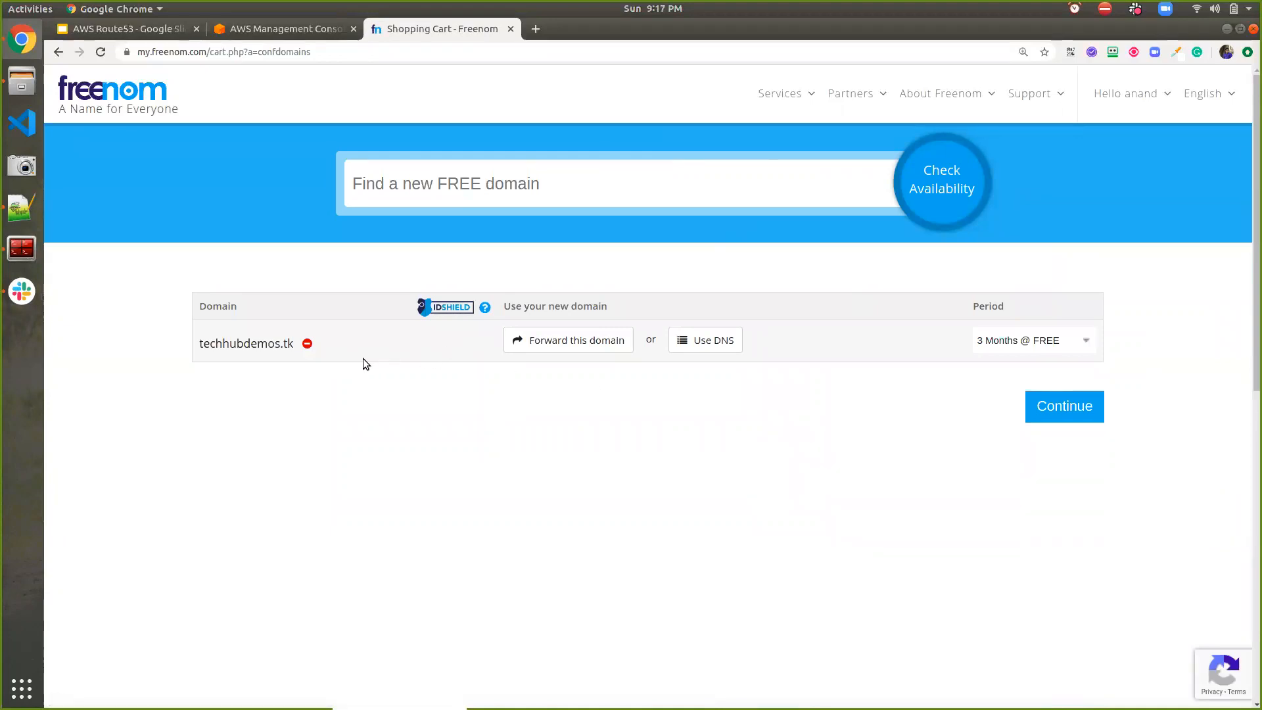
Set the registration period of techhubdemos.tk to 1 Month @ FREE and continue to the order review
click(1005, 341)
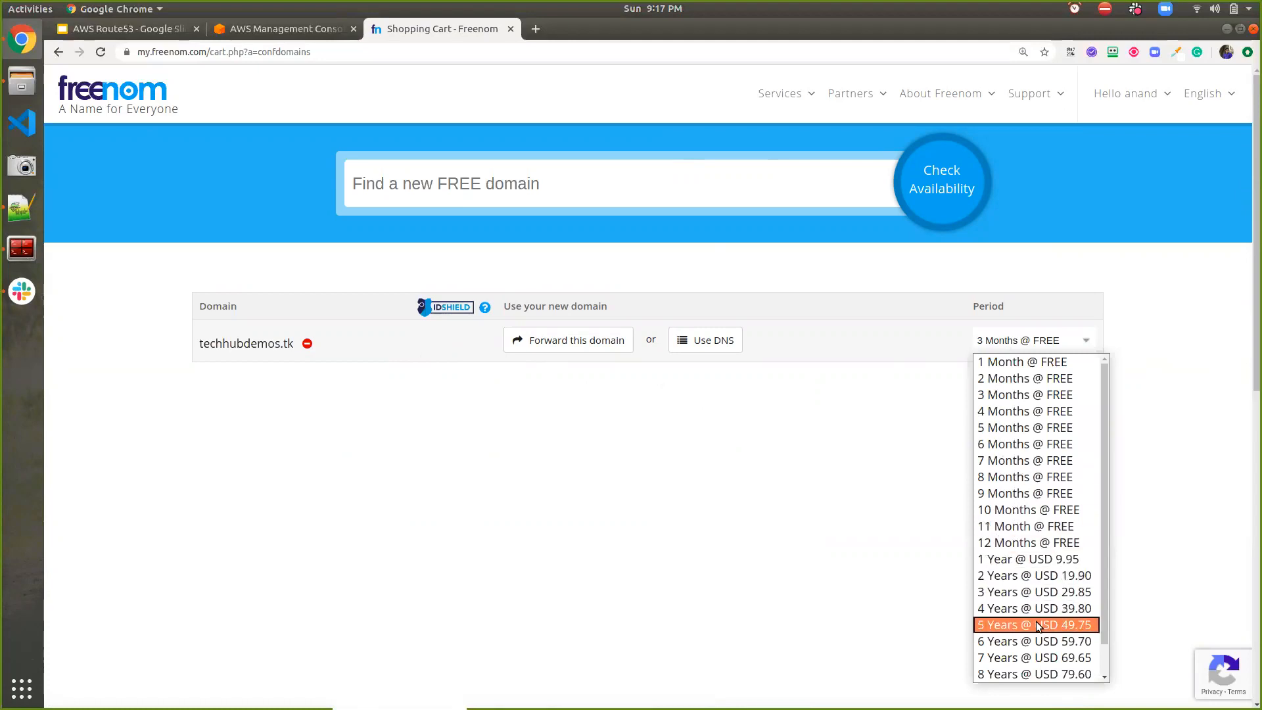
click(1071, 366)
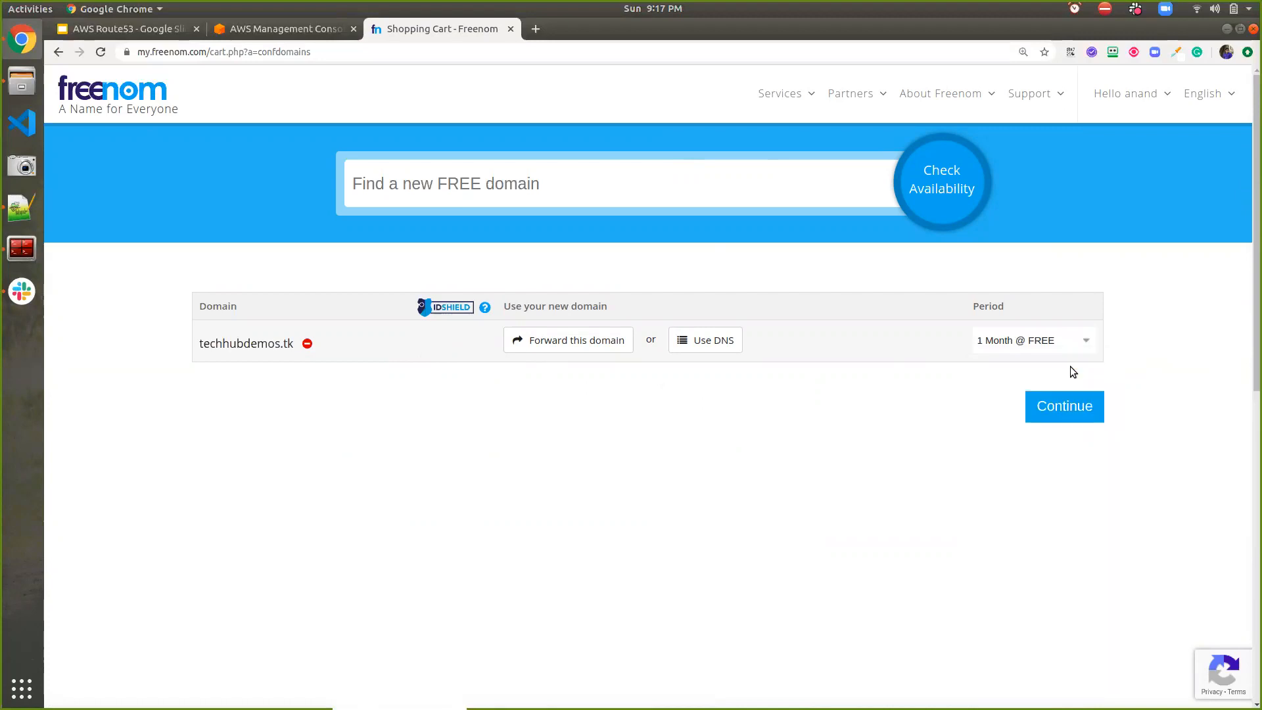
click(1061, 407)
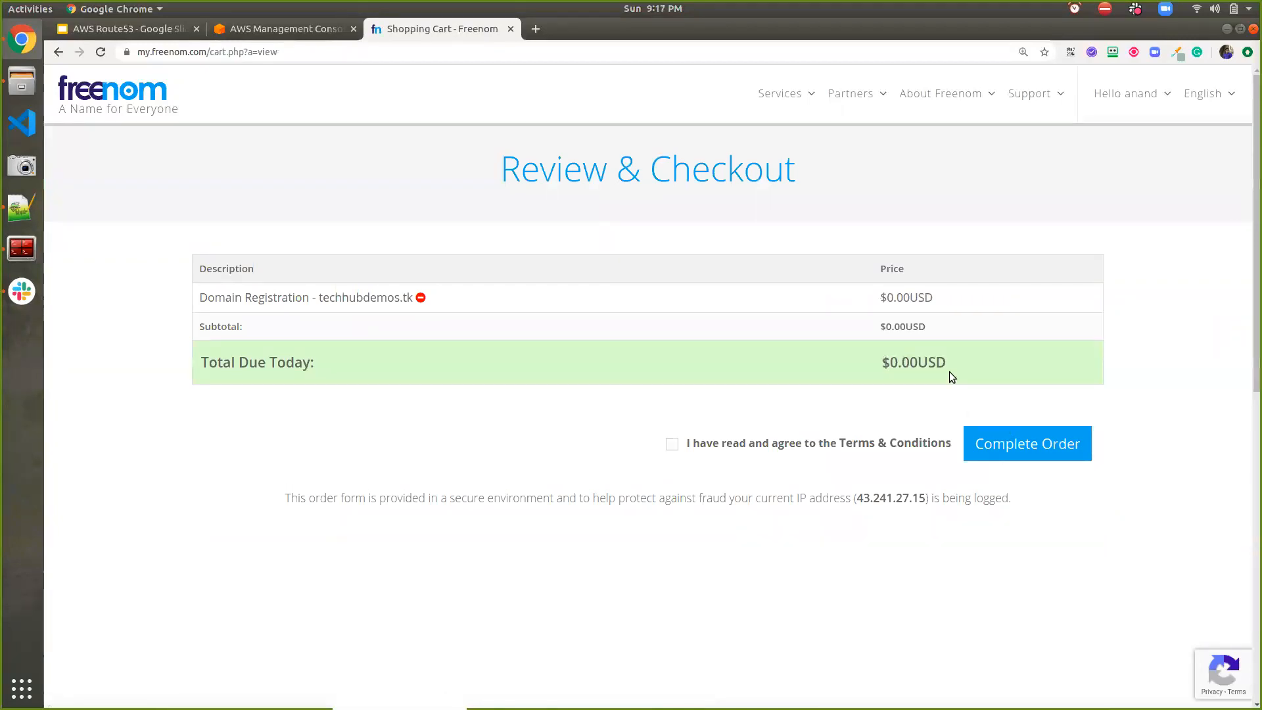
Complete the order with the Terms & Conditions accepted and open the list of registered domains
click(672, 444)
click(1020, 459)
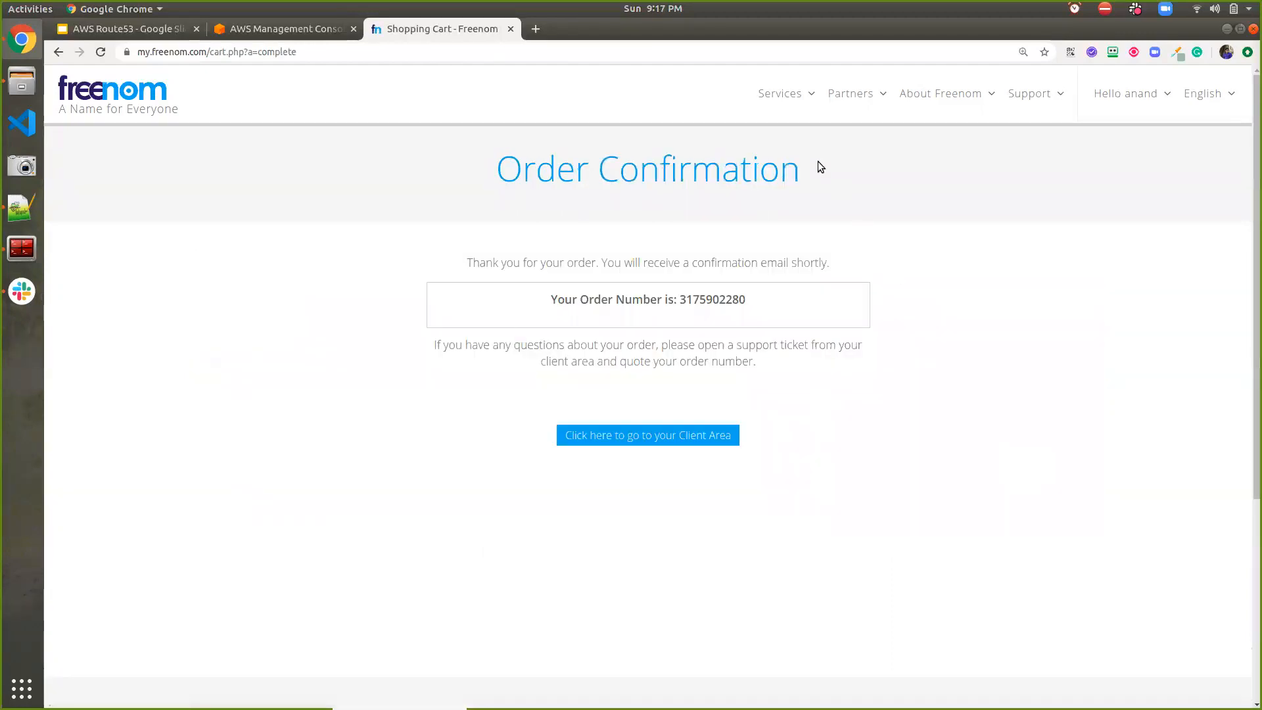
click(794, 94)
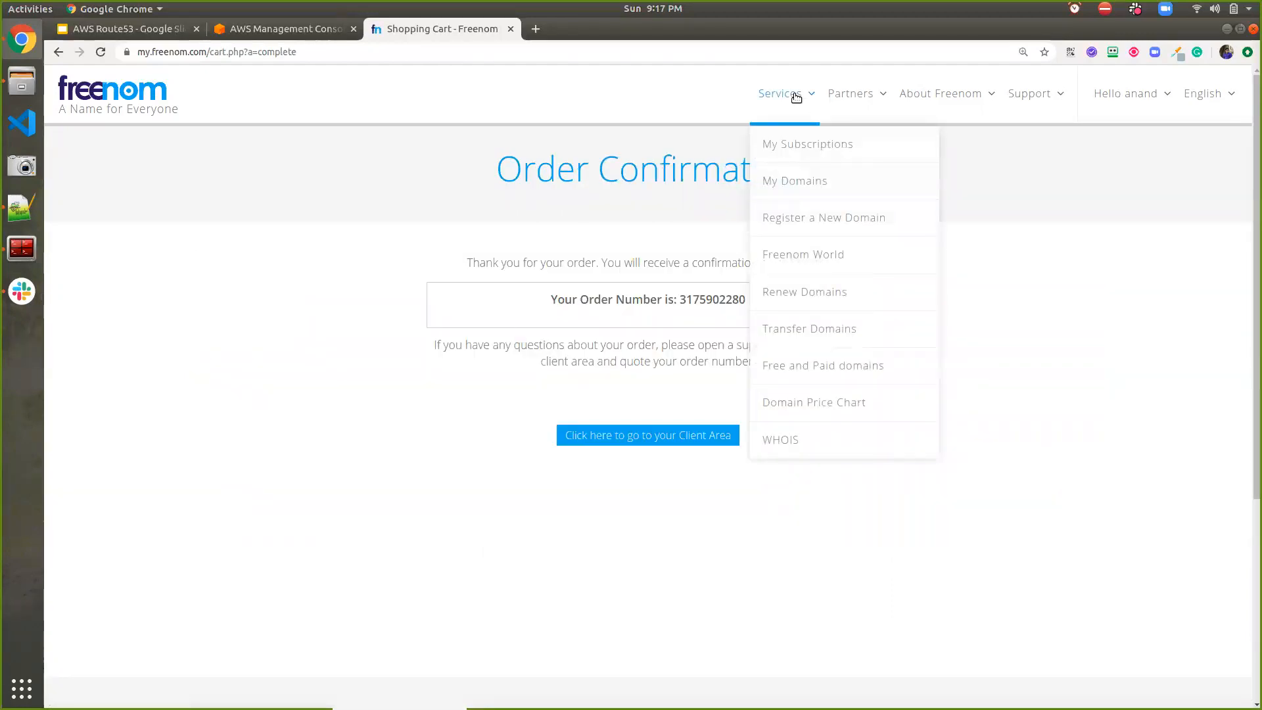
click(773, 178)
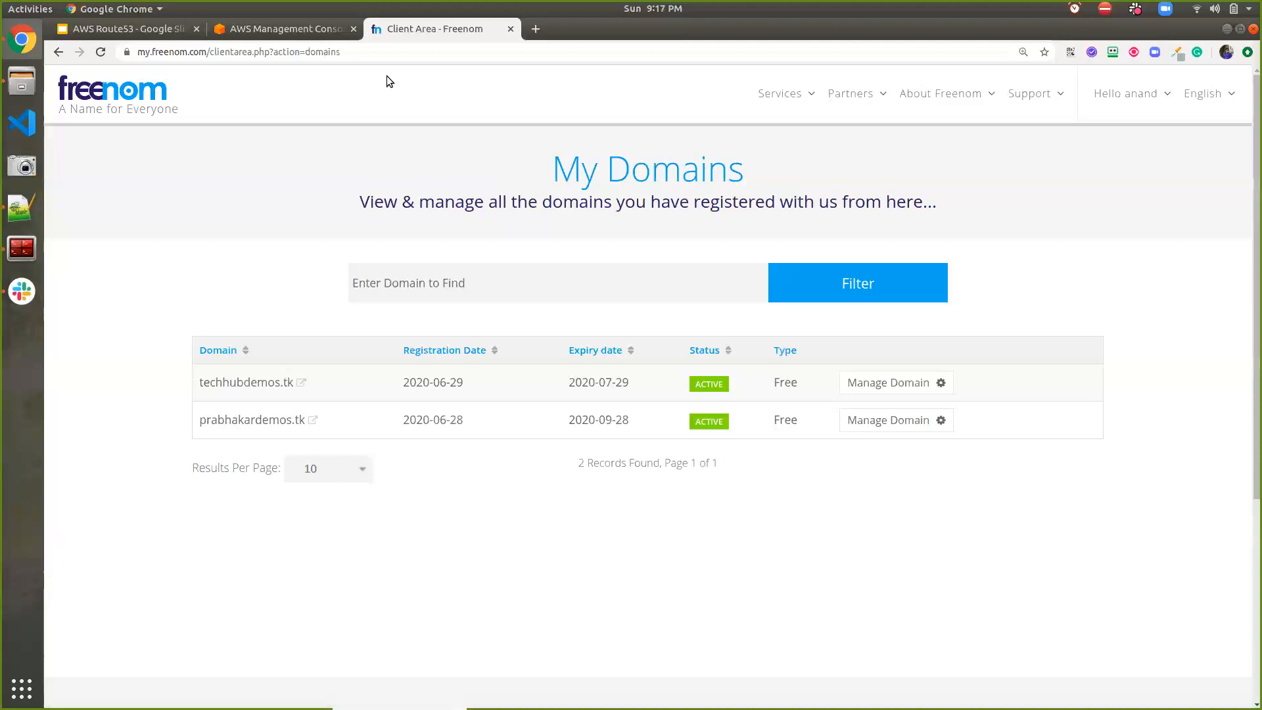
Switch to the AWS Management Console, find the EC2 service and start launching a new instance
click(312, 30)
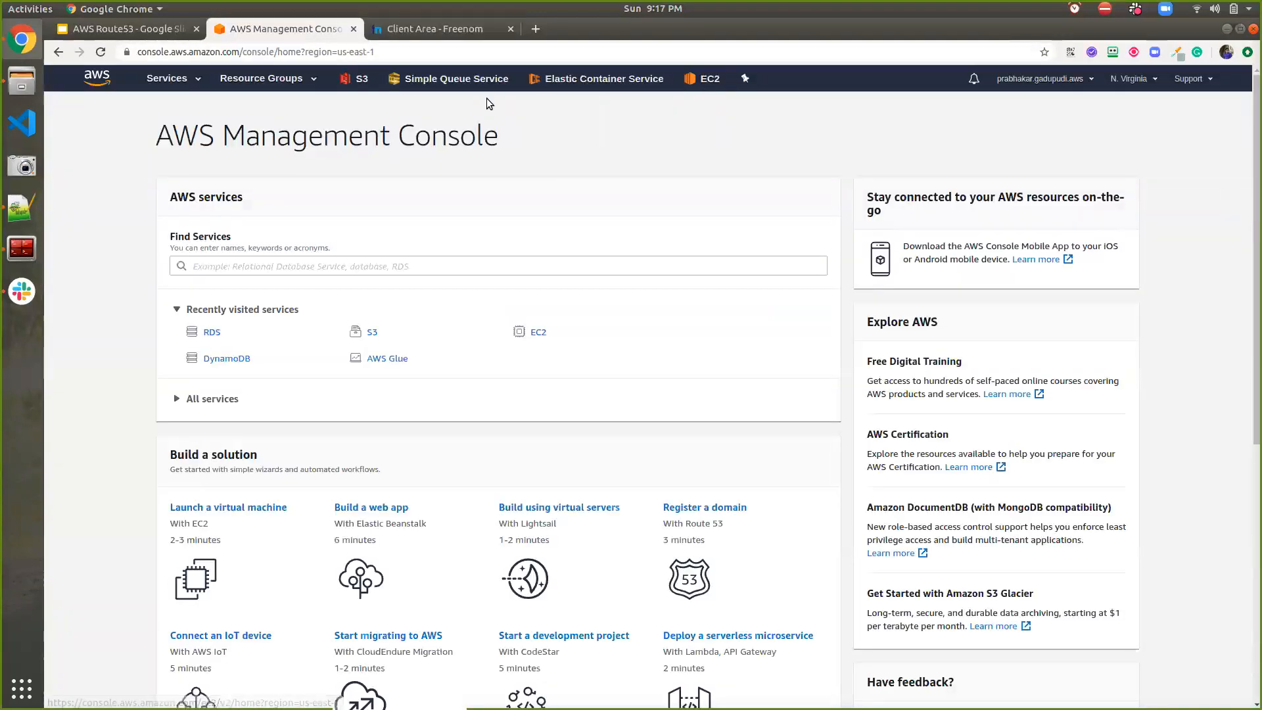
click(170, 80)
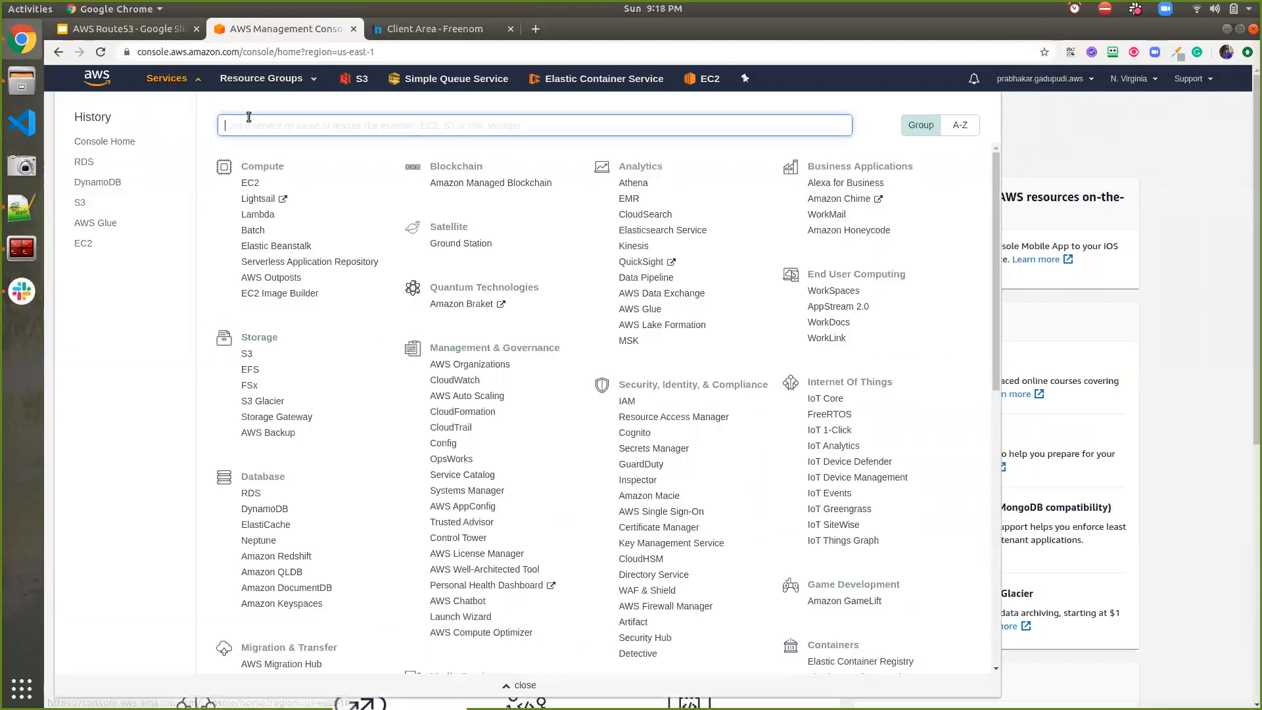
text(ec2)
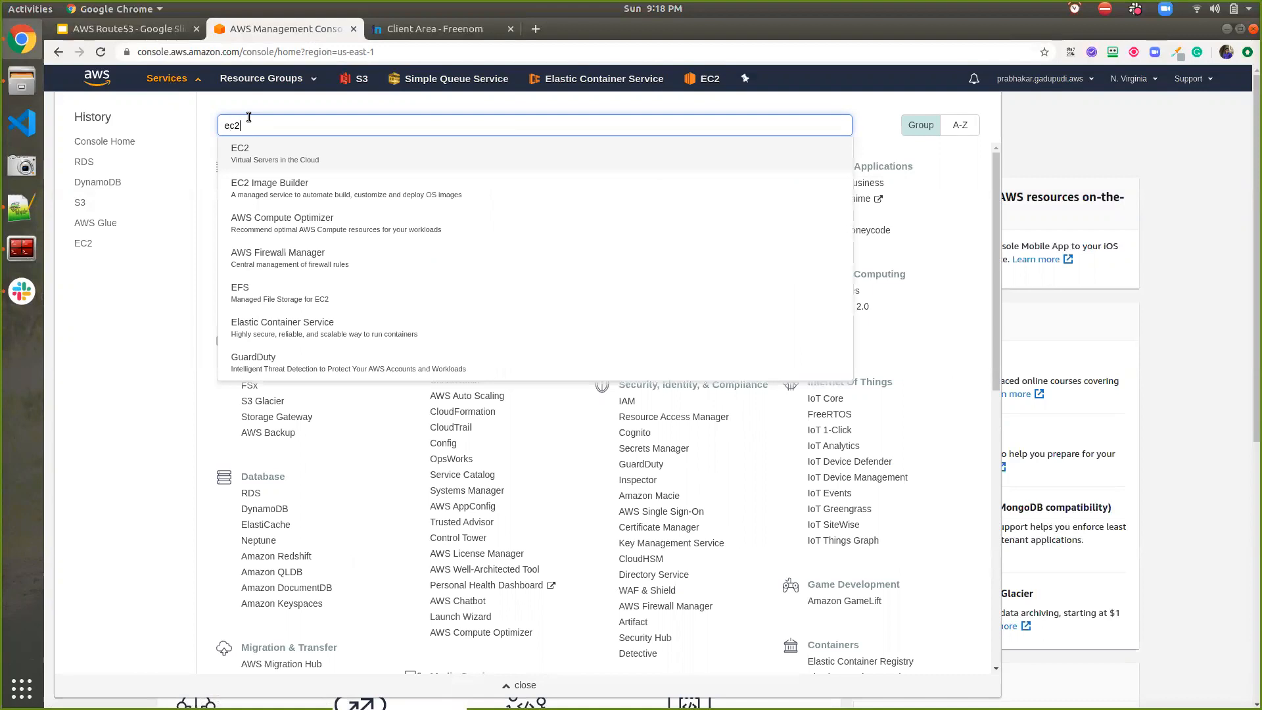
click(262, 163)
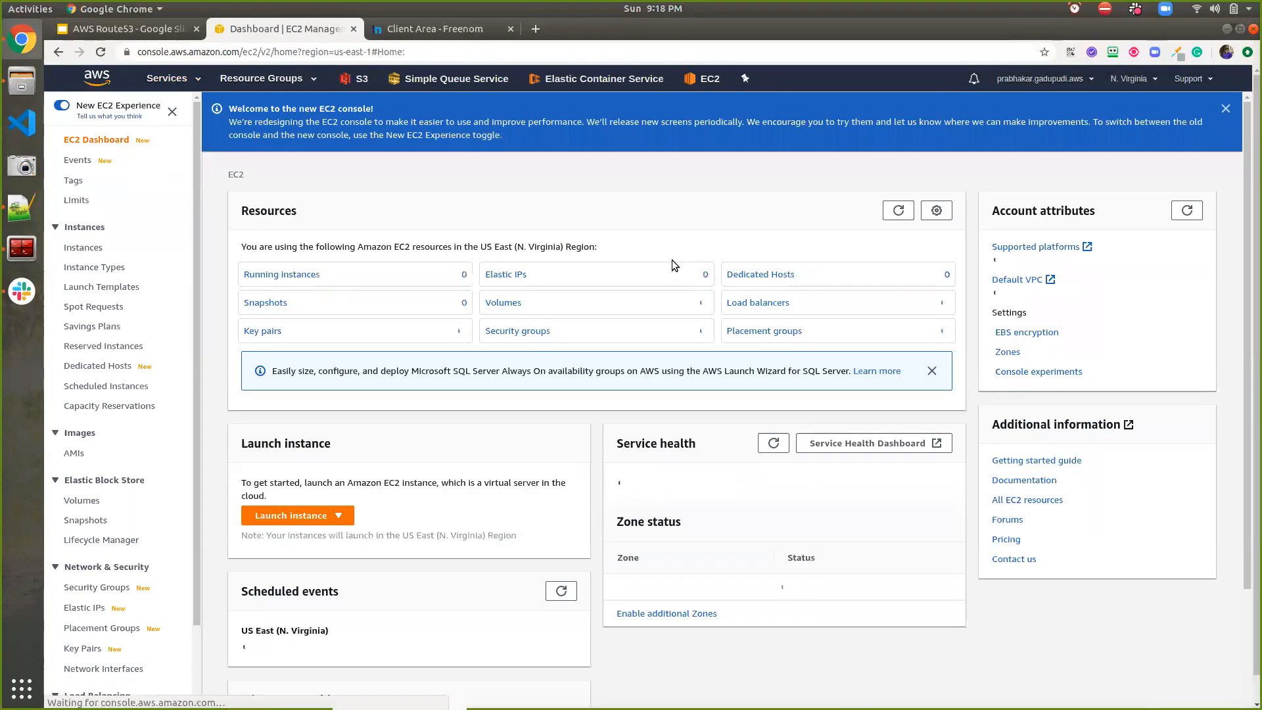
click(280, 517)
click(283, 534)
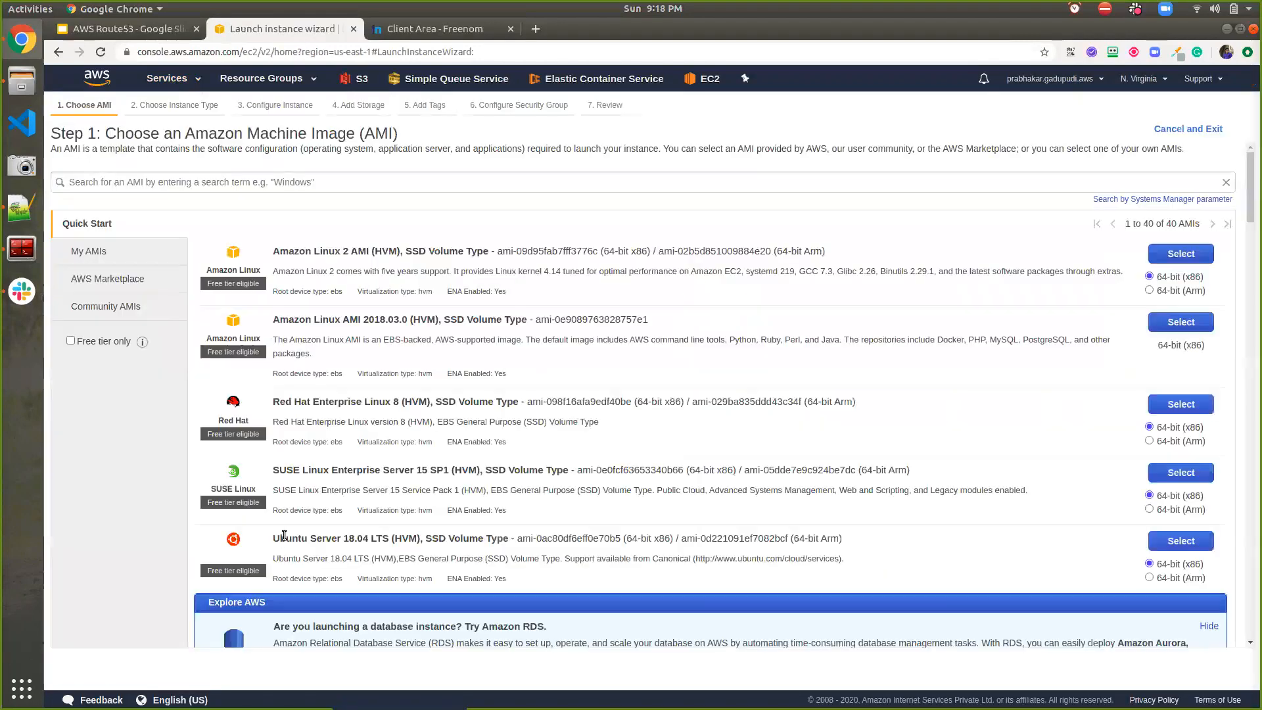
Select the Ubuntu Server 18.04 LTS x86 image, keep the t2.micro type and proceed to the user data field in the instance details
scroll(549, 460, down, 3)
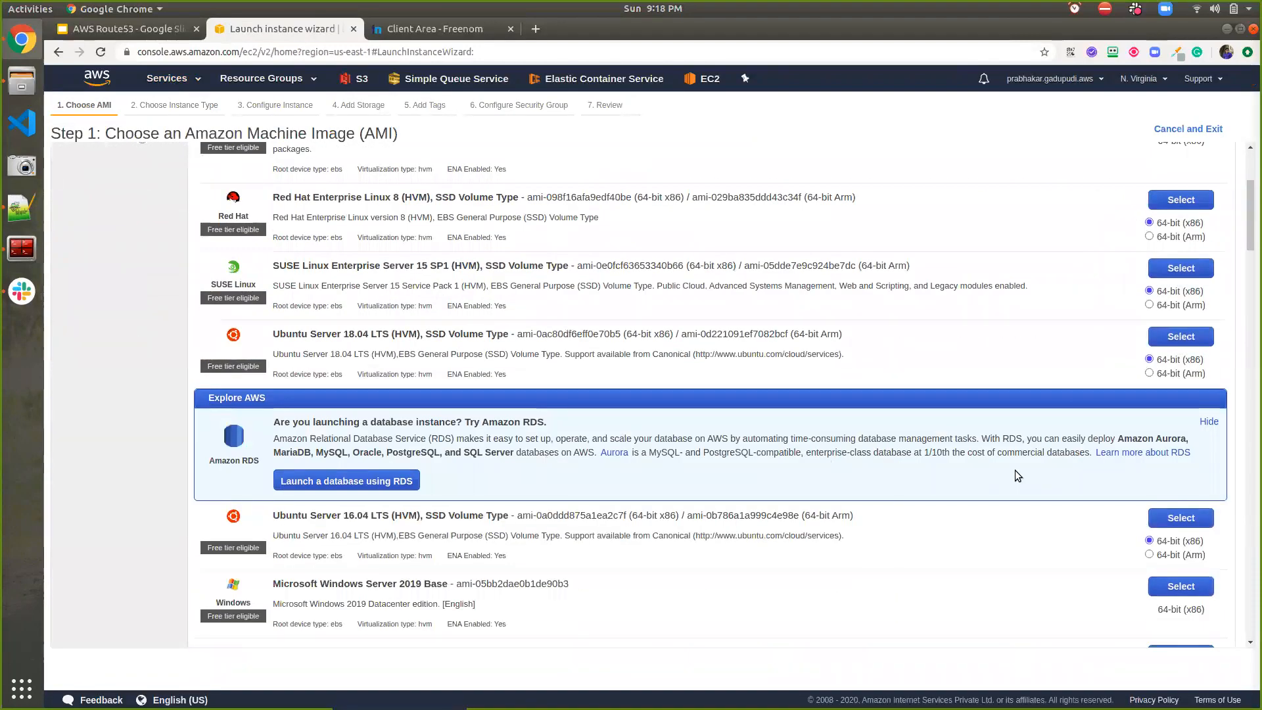
click(1195, 340)
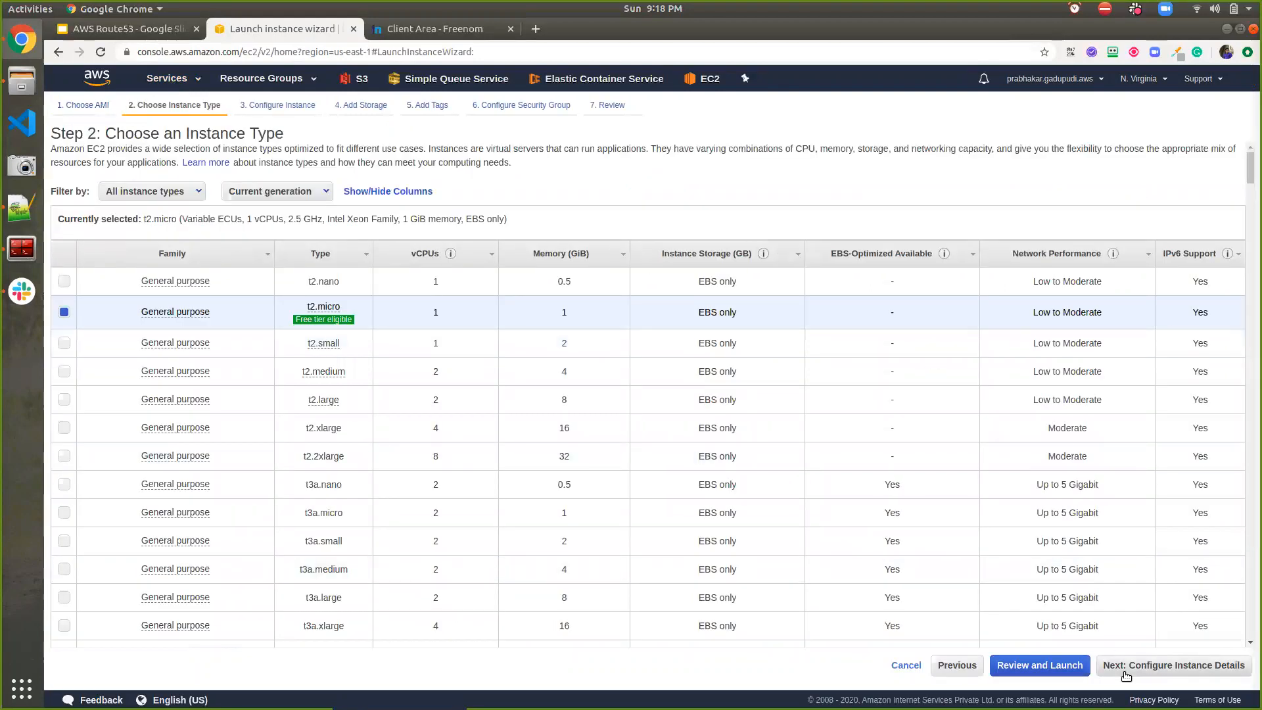
click(1125, 674)
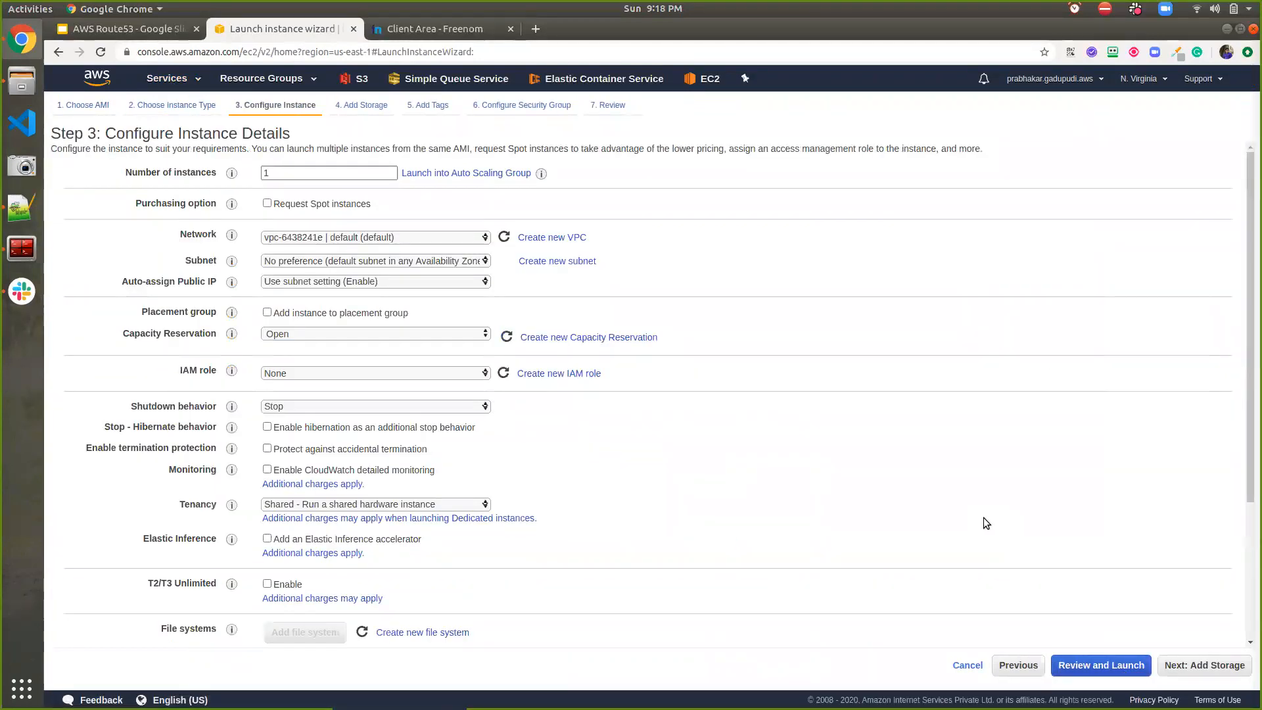
scroll(983, 518, down, 3)
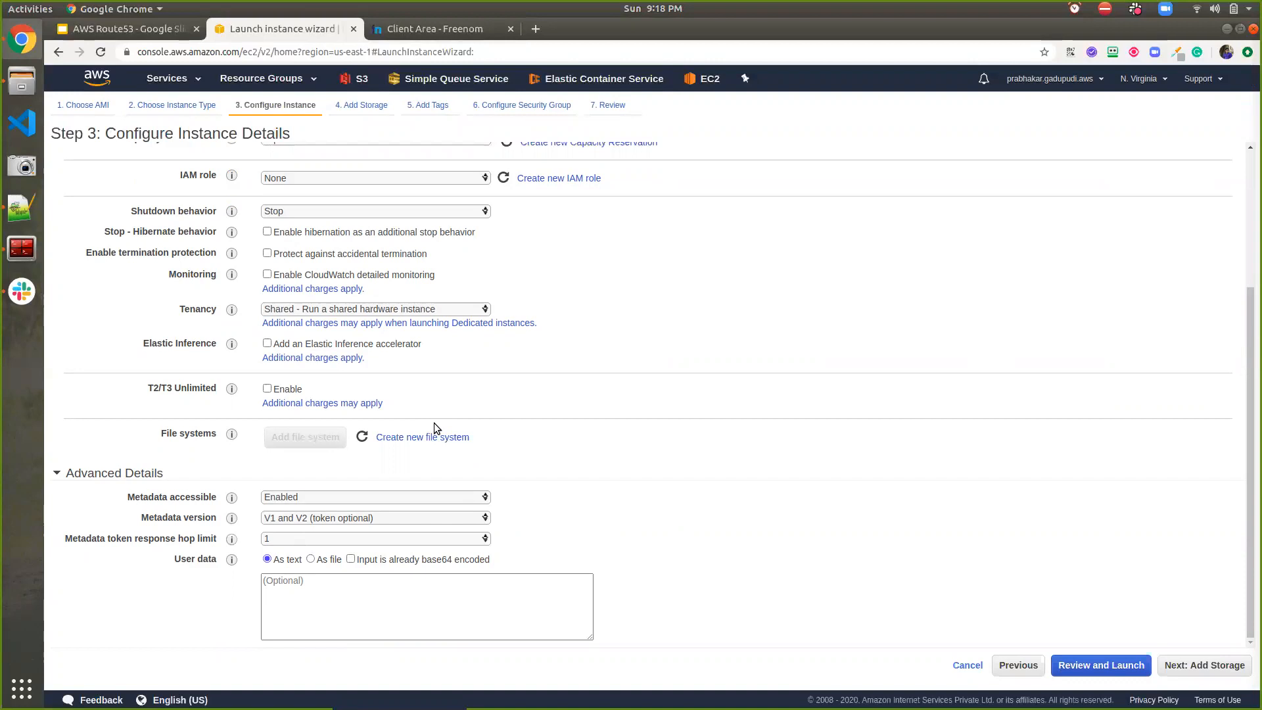
Switch to Notepad++ and insert blank lines below the Apache script to separate it from the nginx script
click(21, 211)
click(581, 245)
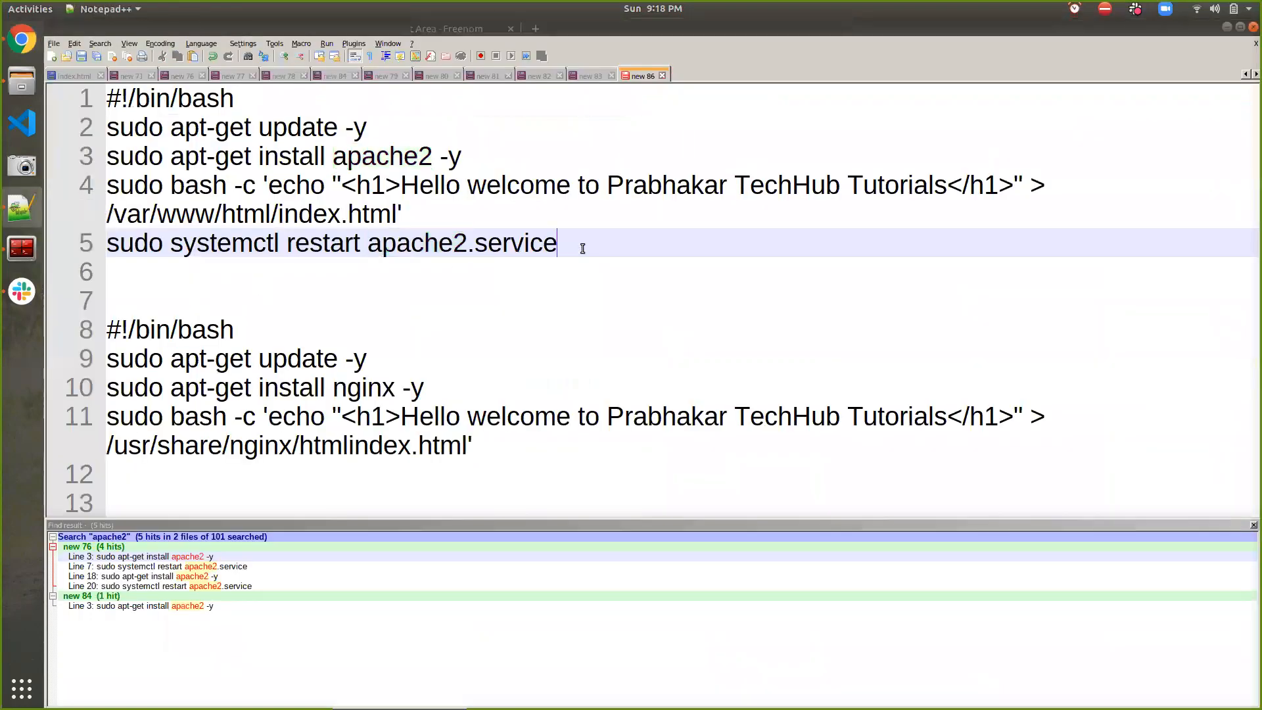
double_click(582, 248)
click(512, 273)
key(Return)
key(Return)
key(Return)
key(Return)
key(Return)
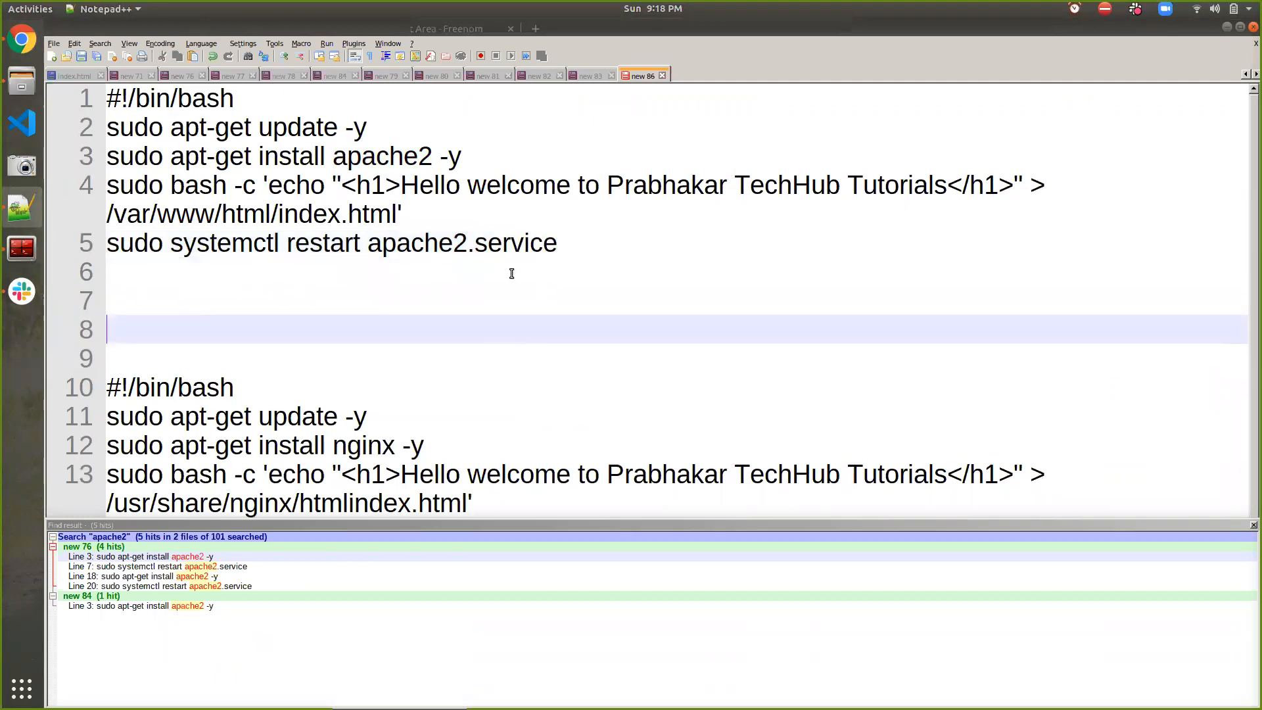
key(Return)
key(Return)
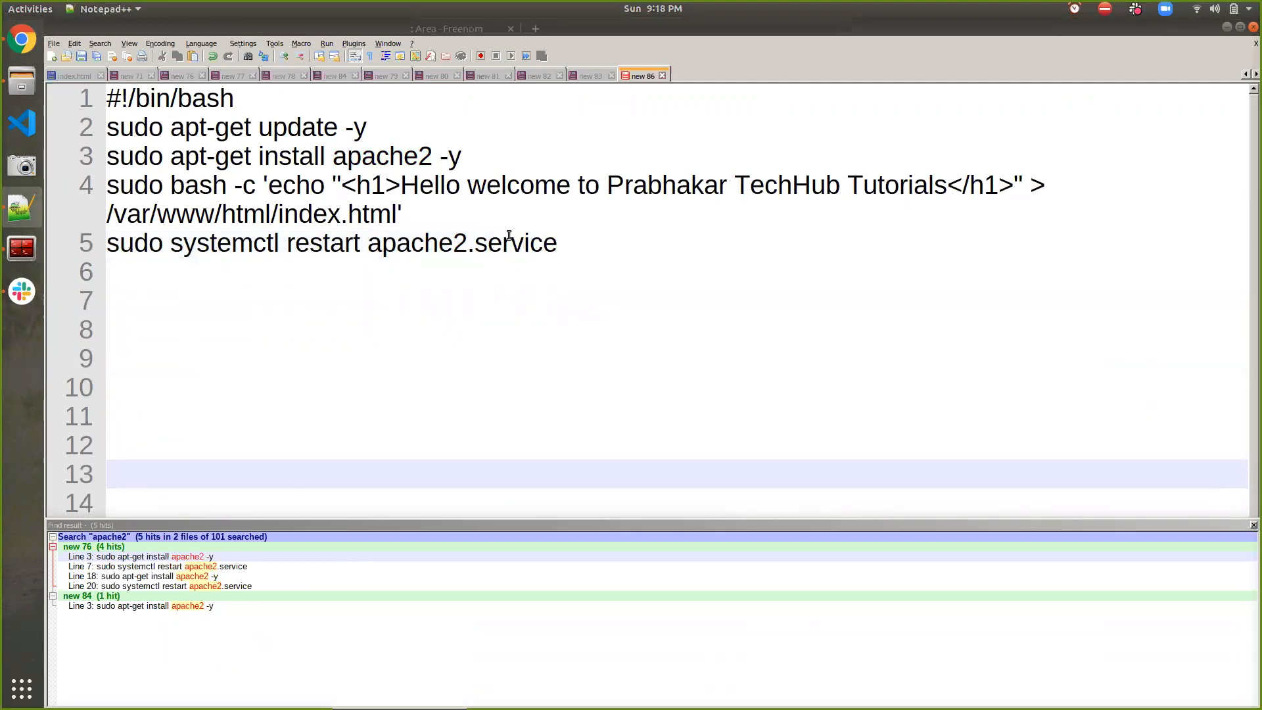
Examine the script's package update, apache2 installation and index.html welcome page commands
triple_click(353, 158)
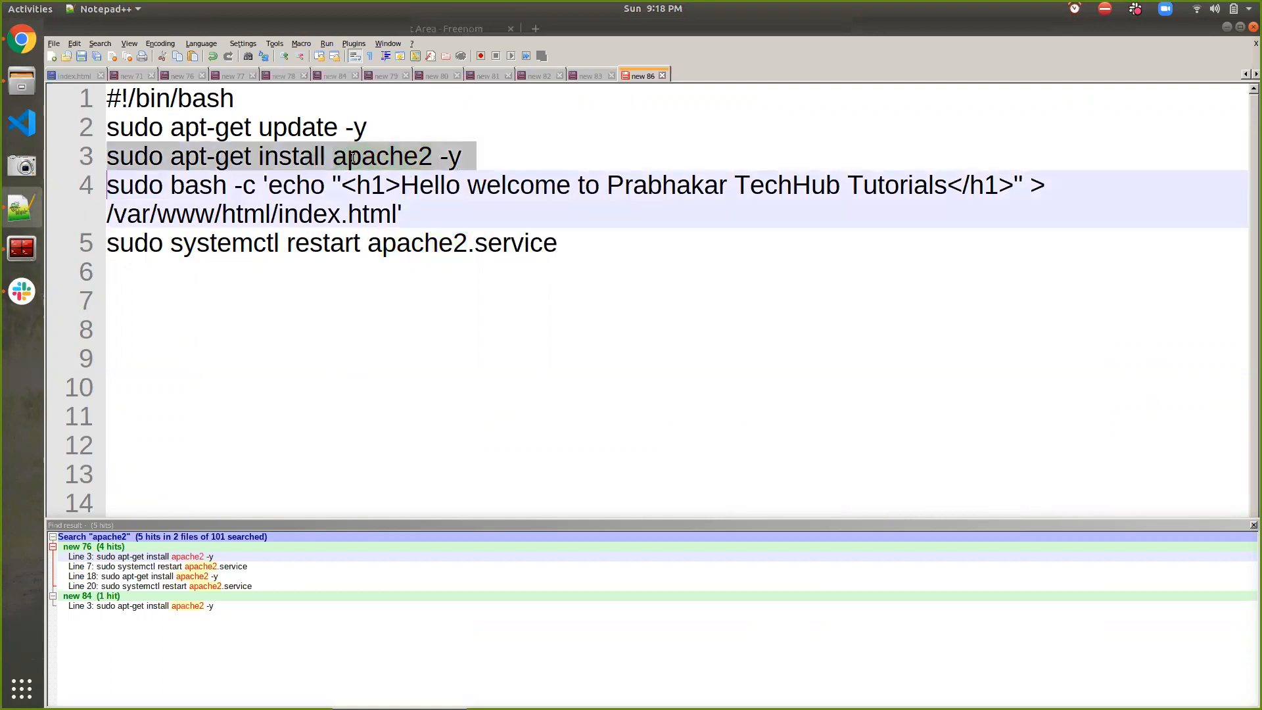
double_click(289, 129)
triple_click(287, 133)
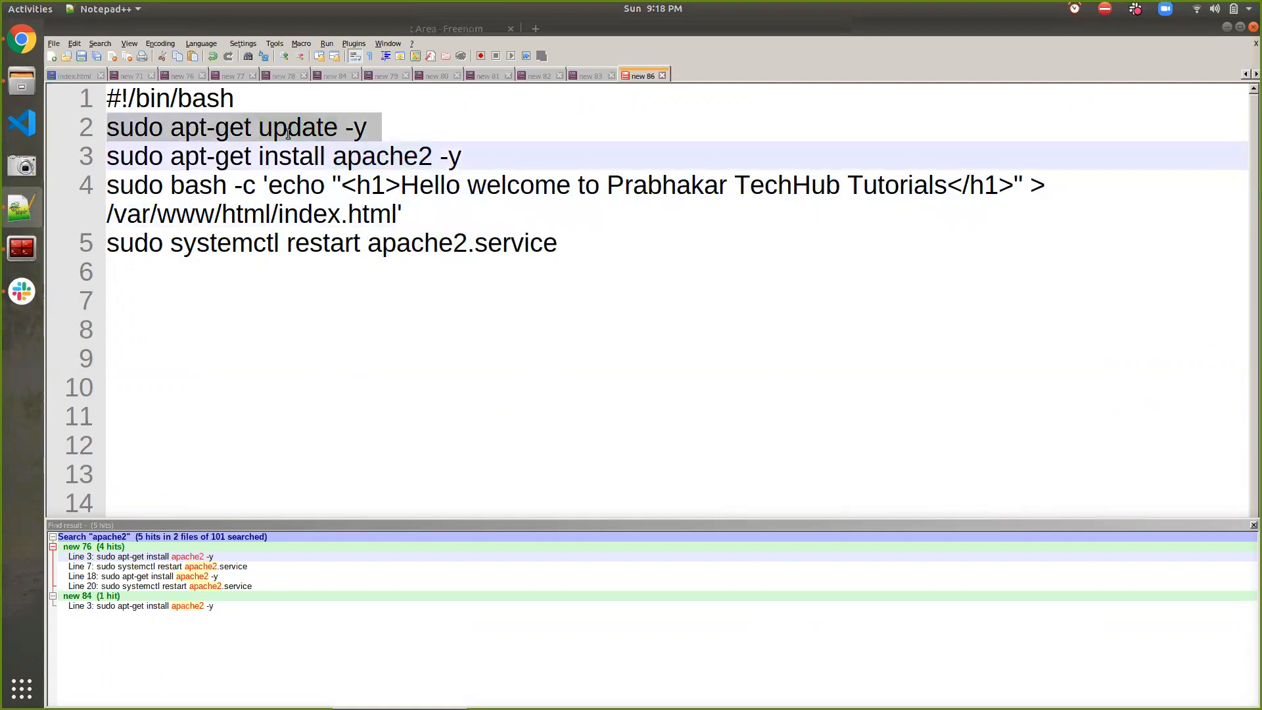
triple_click(380, 158)
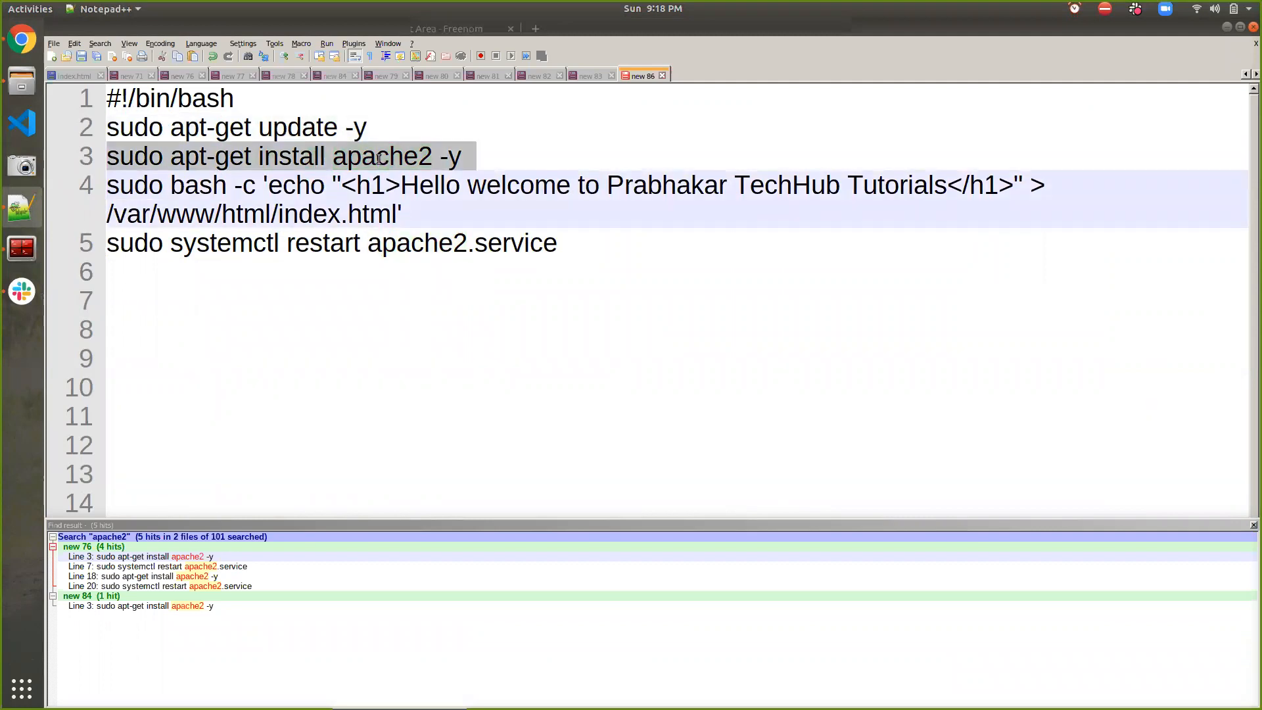
triple_click(379, 191)
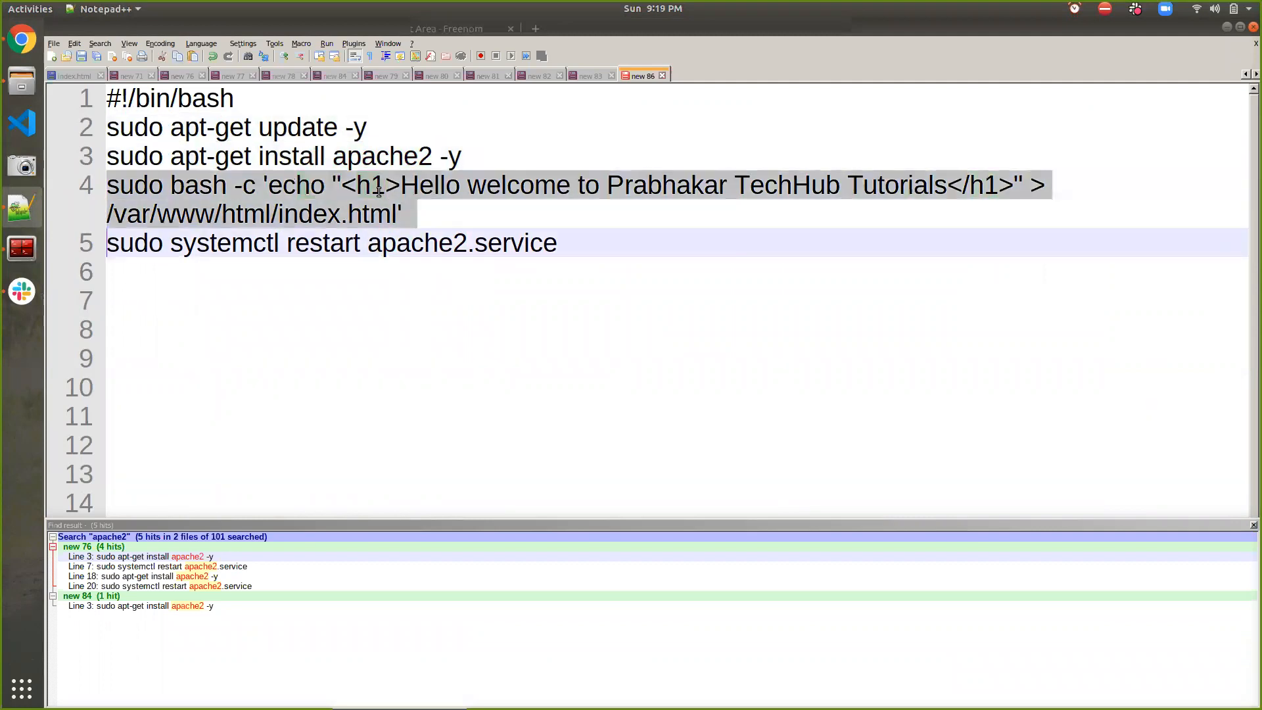
click(398, 195)
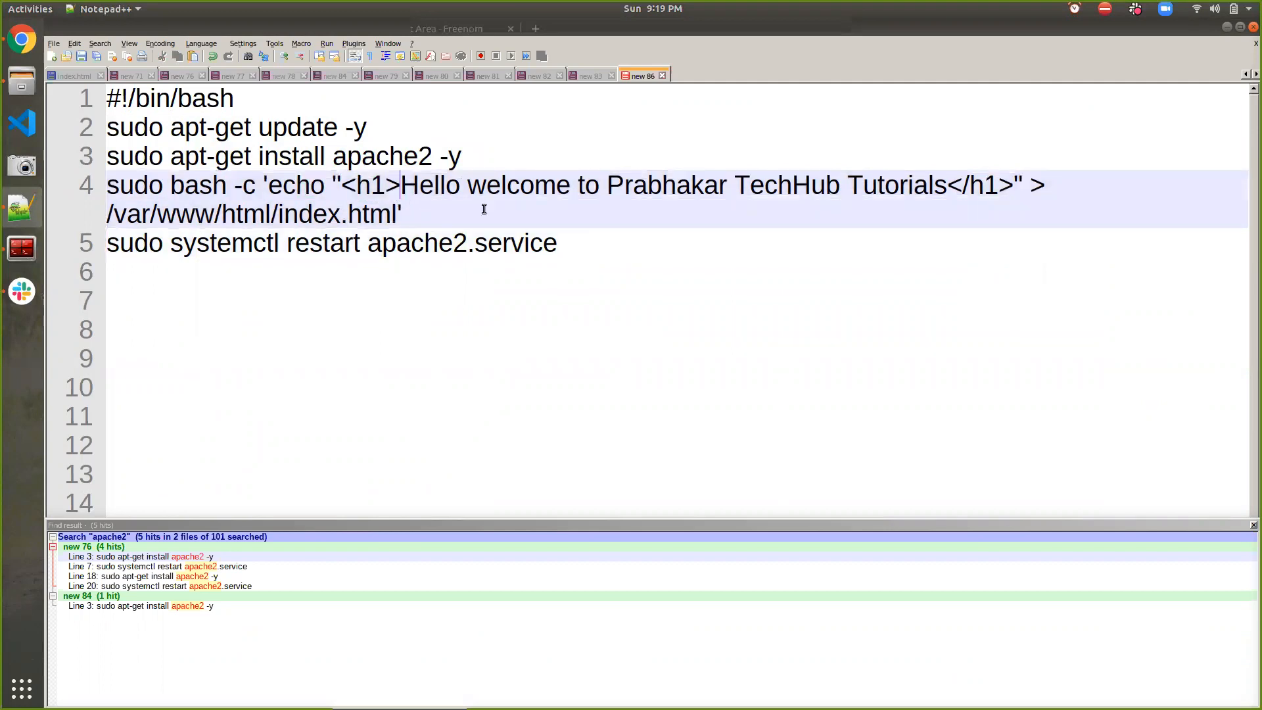
Remove the personal name from the script's welcome heading, leaving "Hello welcome to TechHub Tutorials" written to index.html
double_click(651, 193)
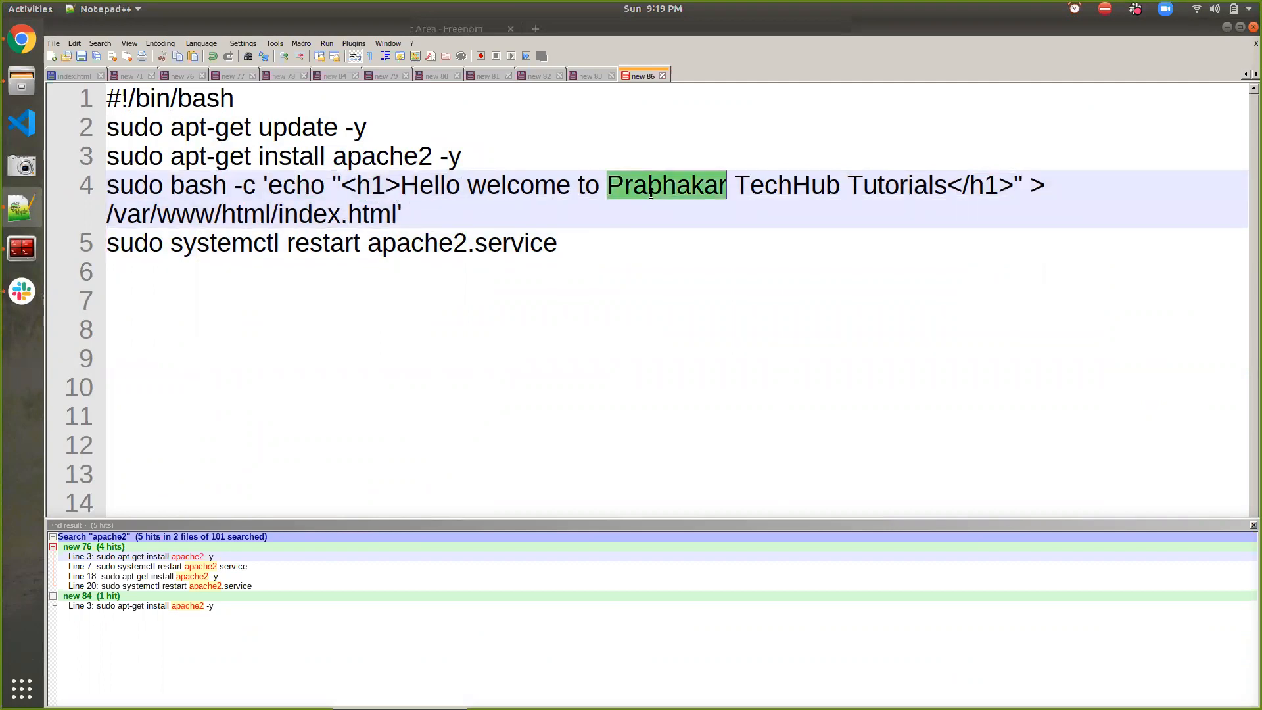
key(Delete)
key(Delete)
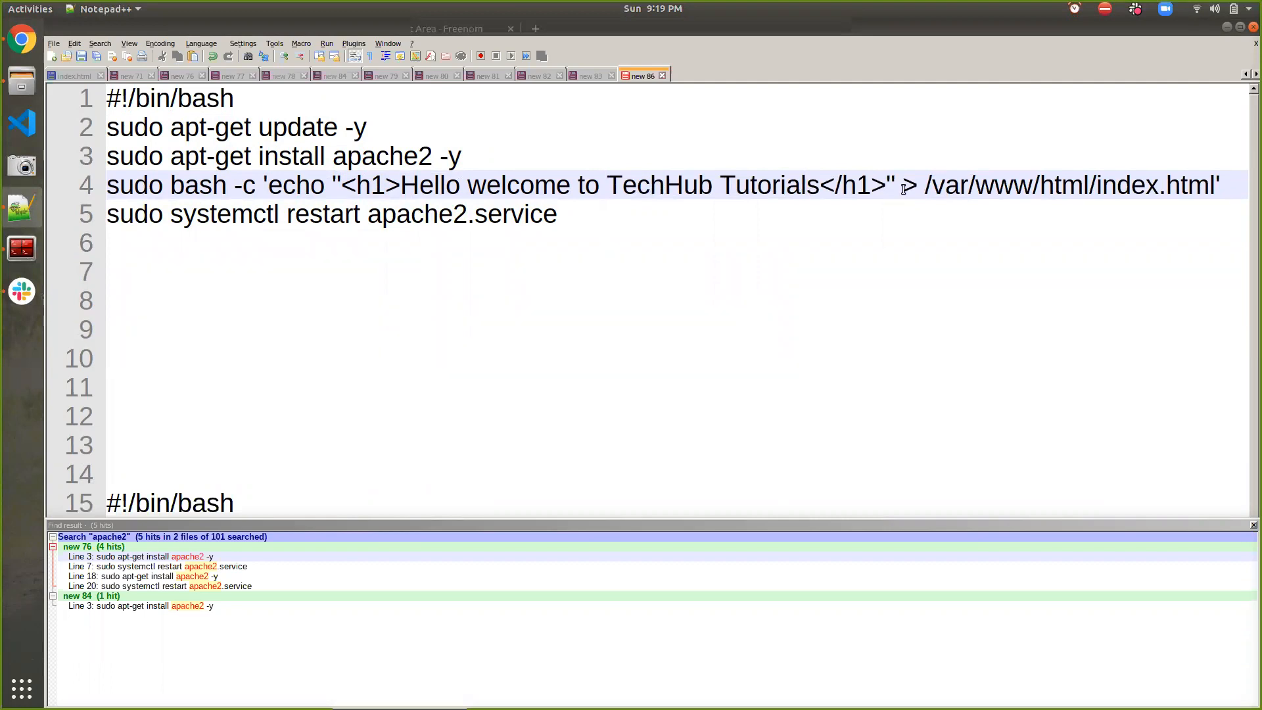
double_click(1138, 186)
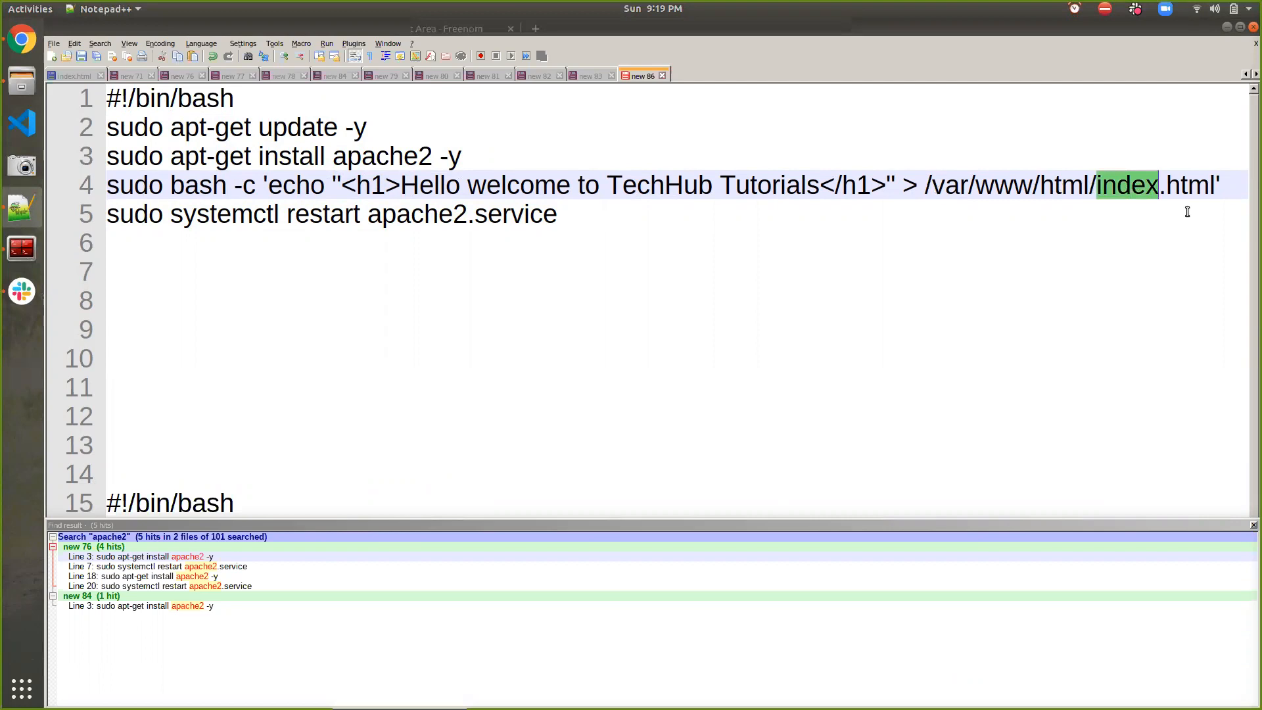
Copy the whole Apache script, from the #!/bin/bash line through the apache2.service restart command
triple_click(565, 212)
click(566, 212)
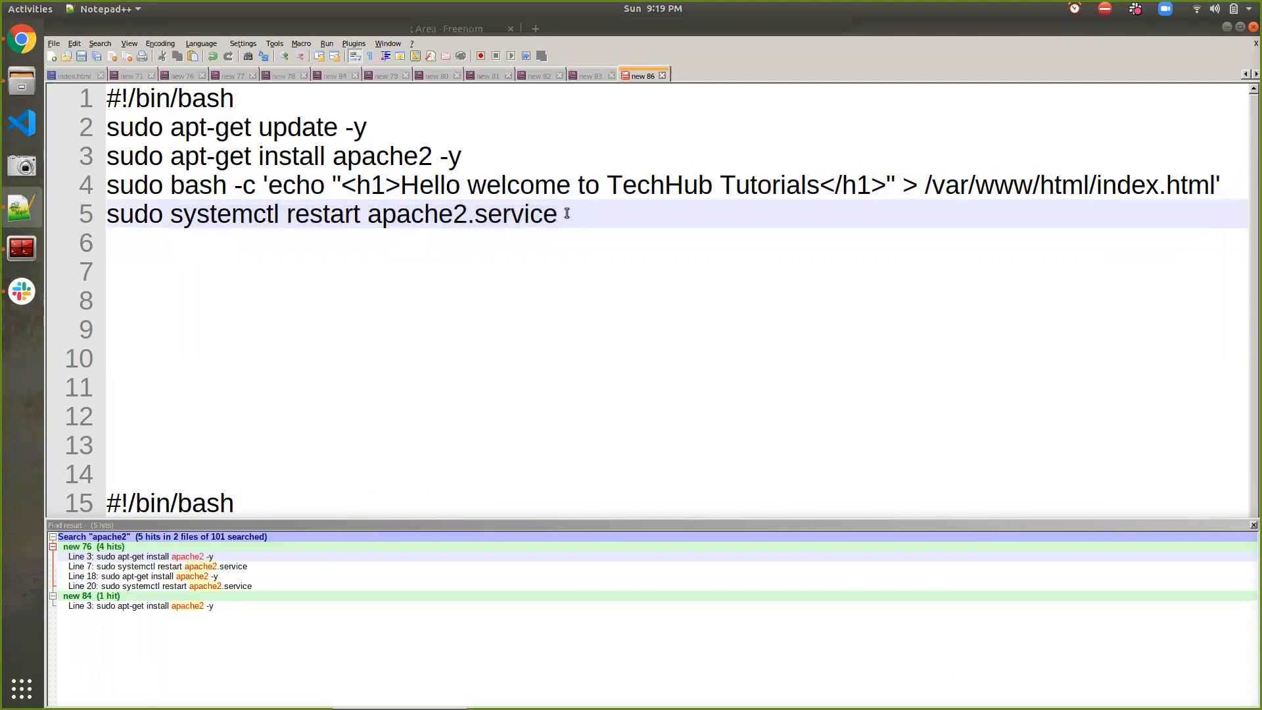
key(shift+Up)
key(shift+Up)
key(shift+Up)
key(shift+Up)
key(shift+Home)
key(ctrl+c)
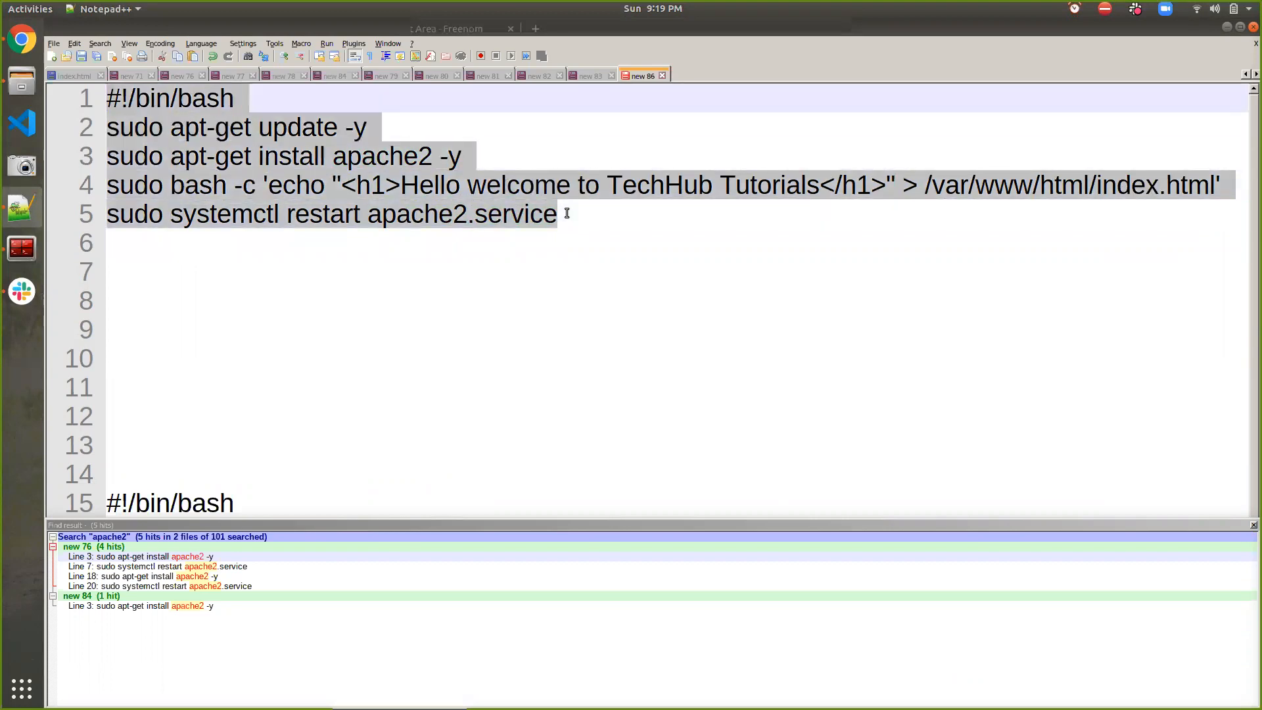
Switch to Chrome, paste the script into the instance's user data and continue to security group configuration with default storage and tags
click(22, 39)
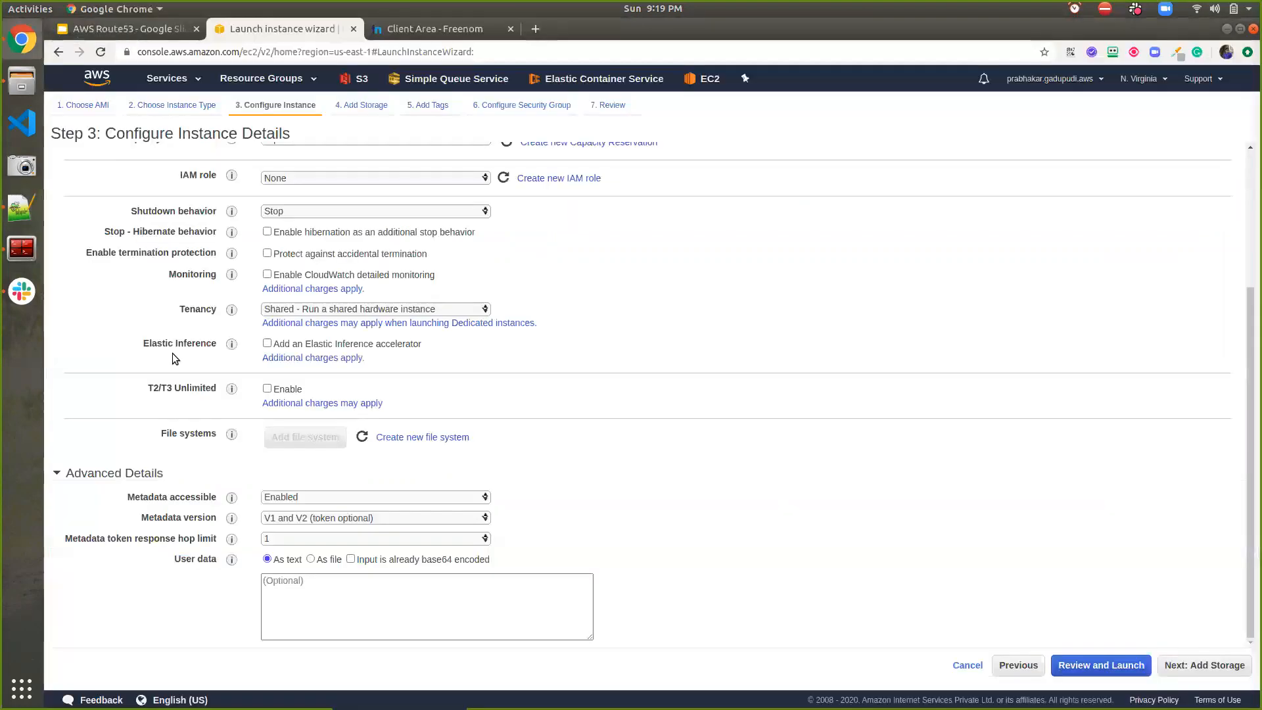
click(330, 585)
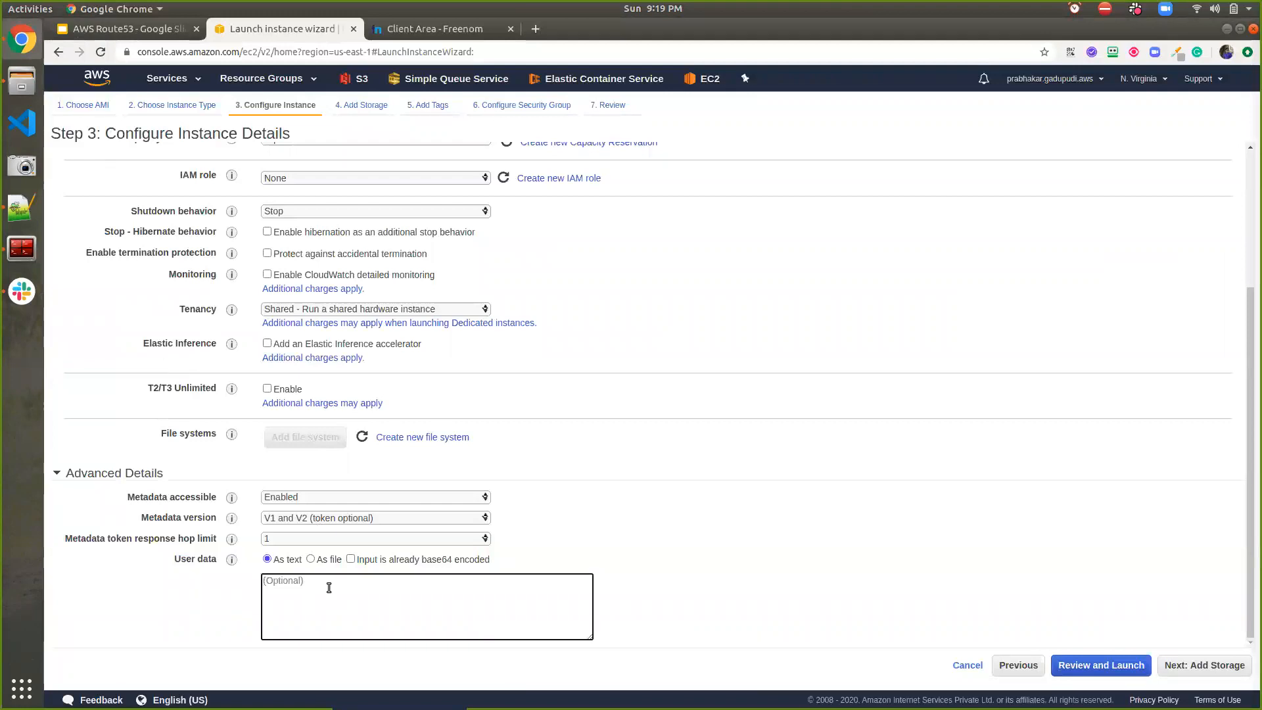
key(ctrl+v)
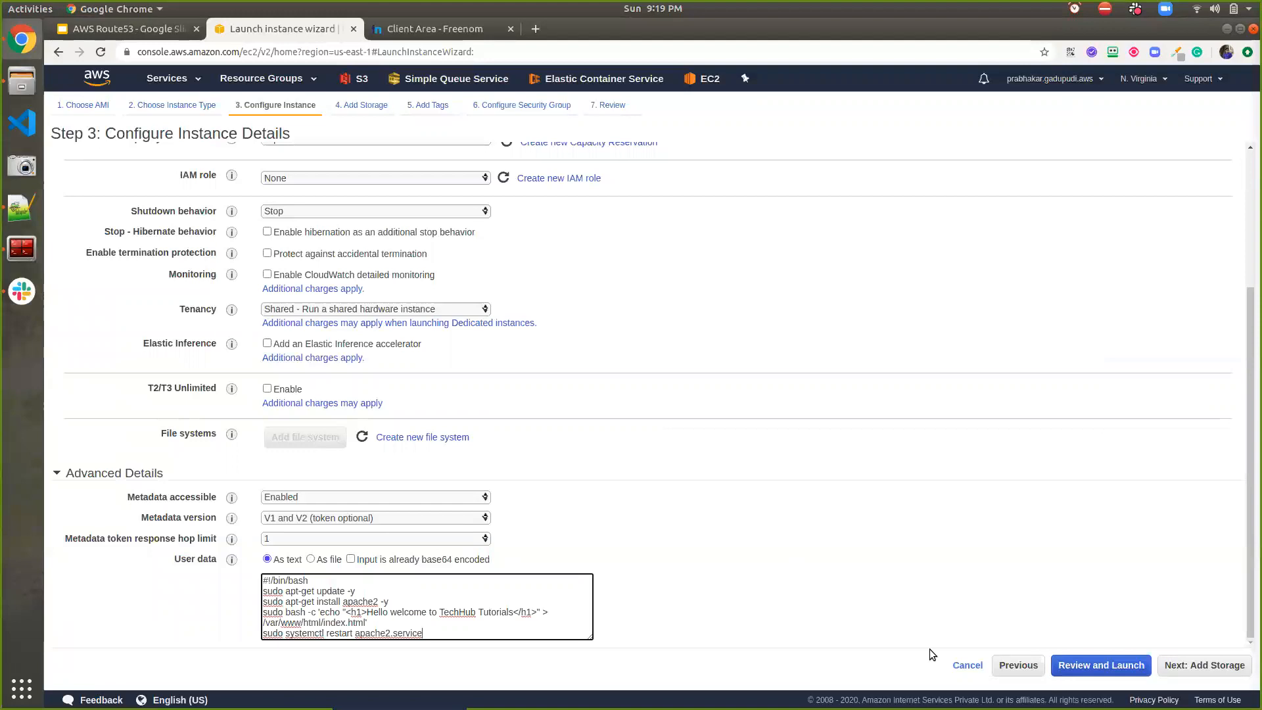
click(1184, 669)
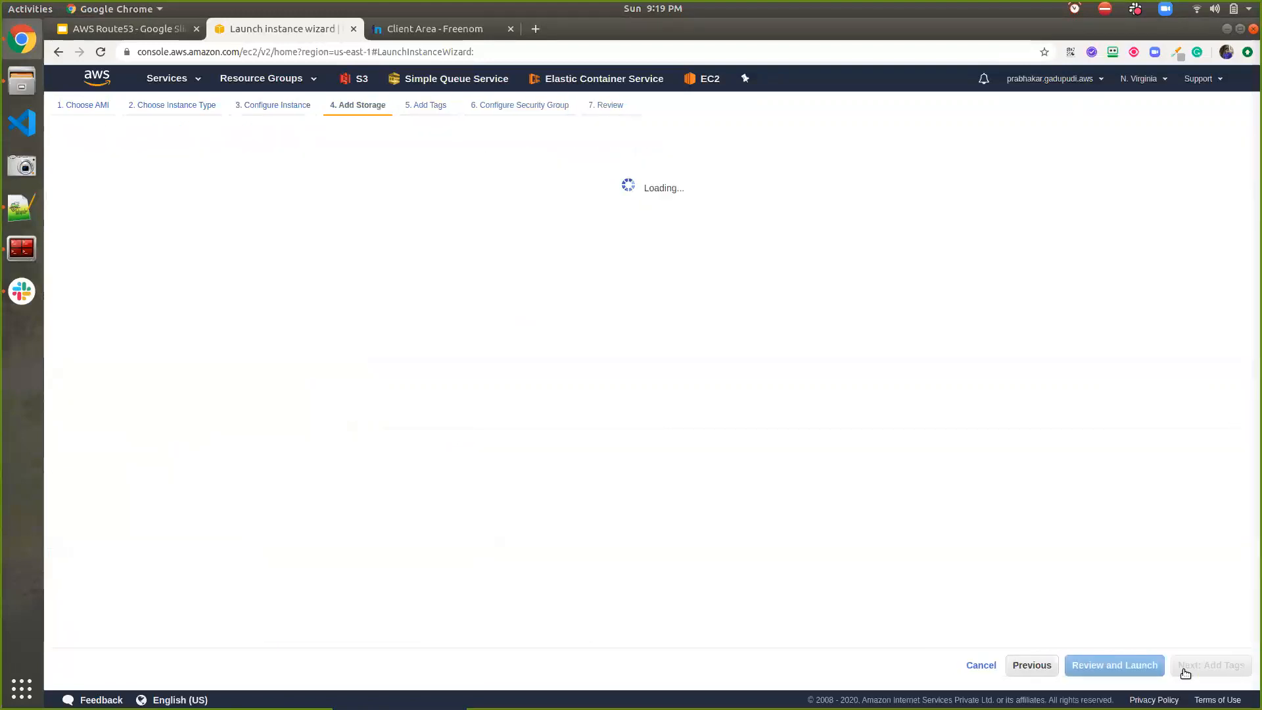
click(1184, 671)
click(1184, 669)
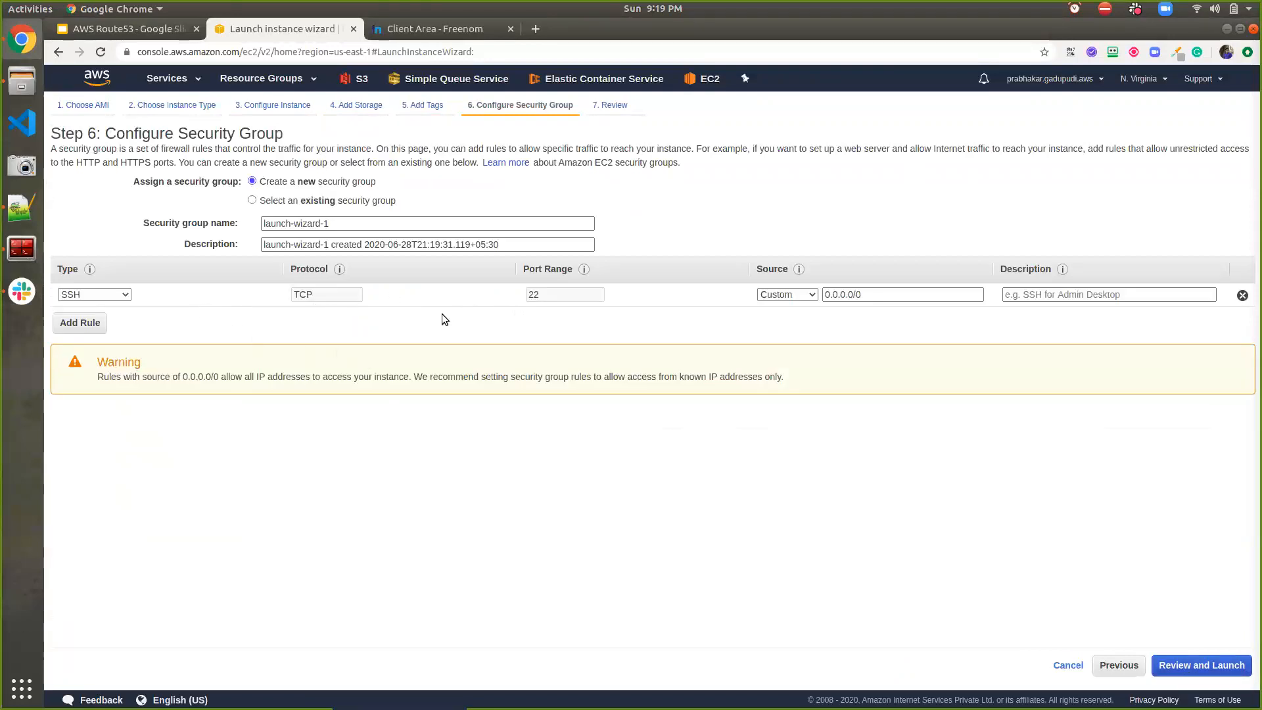
Add a custom TCP security group rule for port 80 with source 0.0.0.0/0, ::/0
click(92, 323)
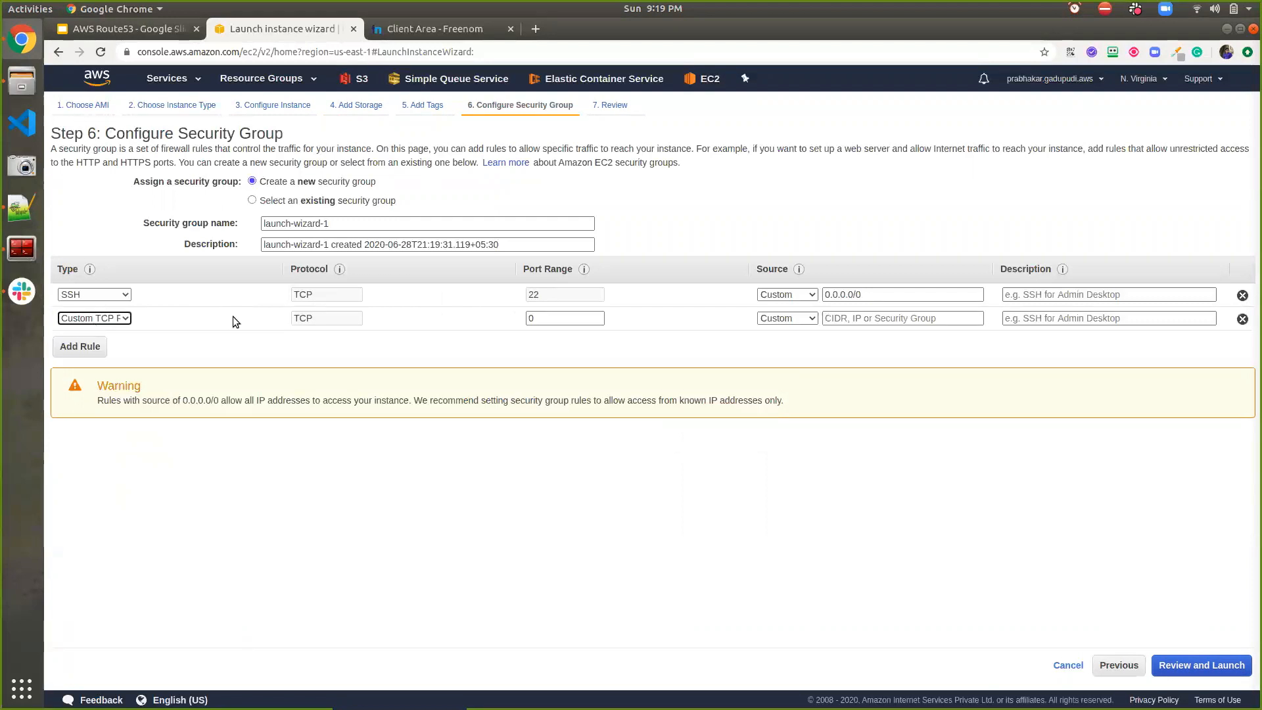
double_click(541, 318)
text(80)
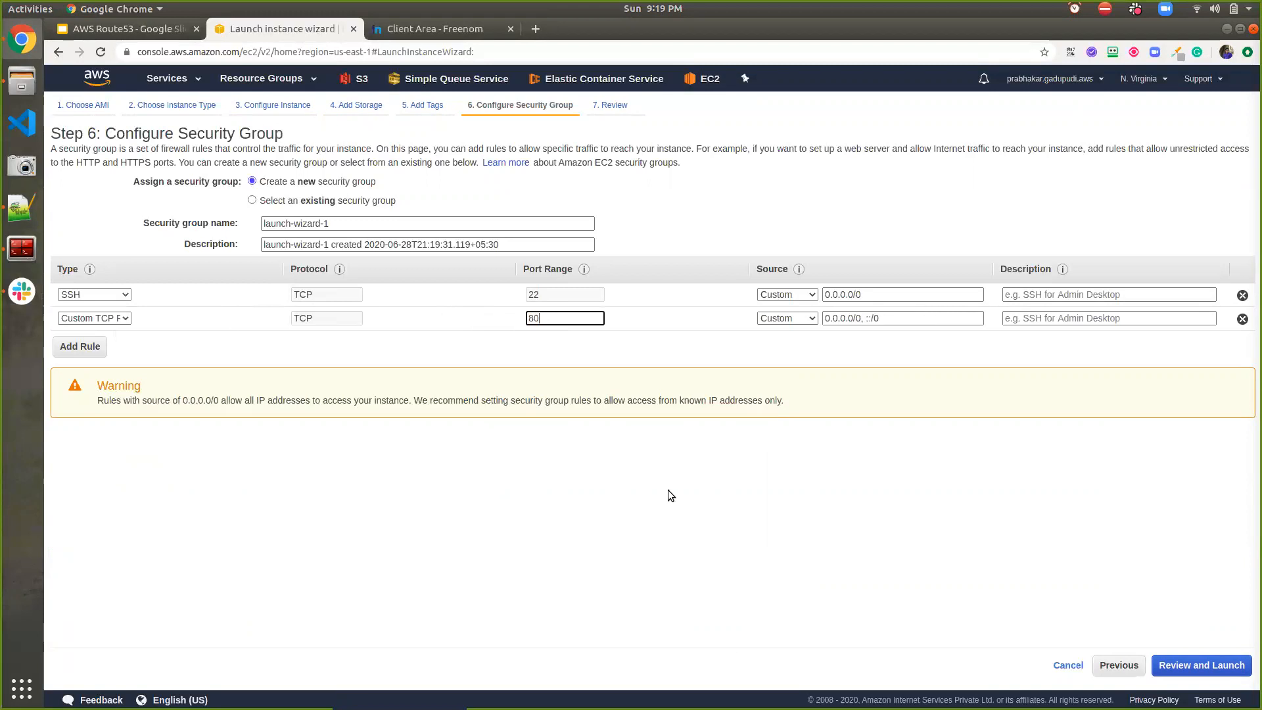
Review and launch the instance without a key pair, acknowledging the connection limitation
click(1216, 670)
click(1216, 670)
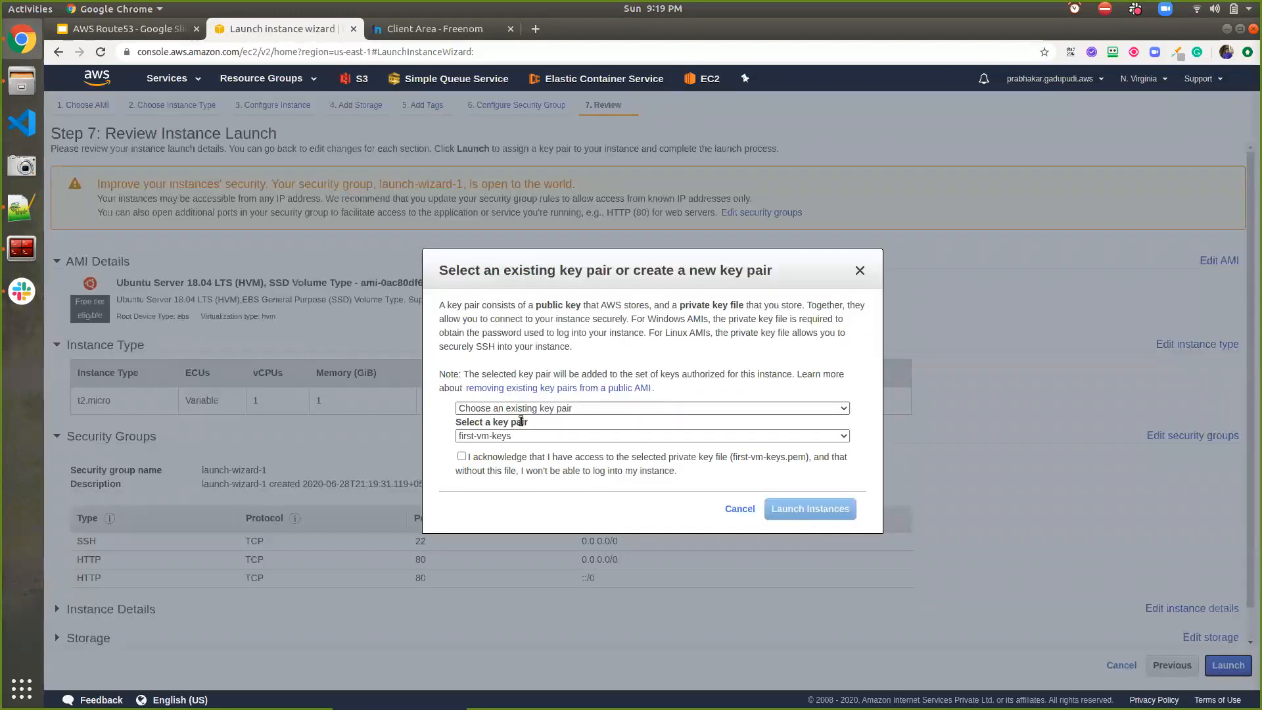
click(522, 409)
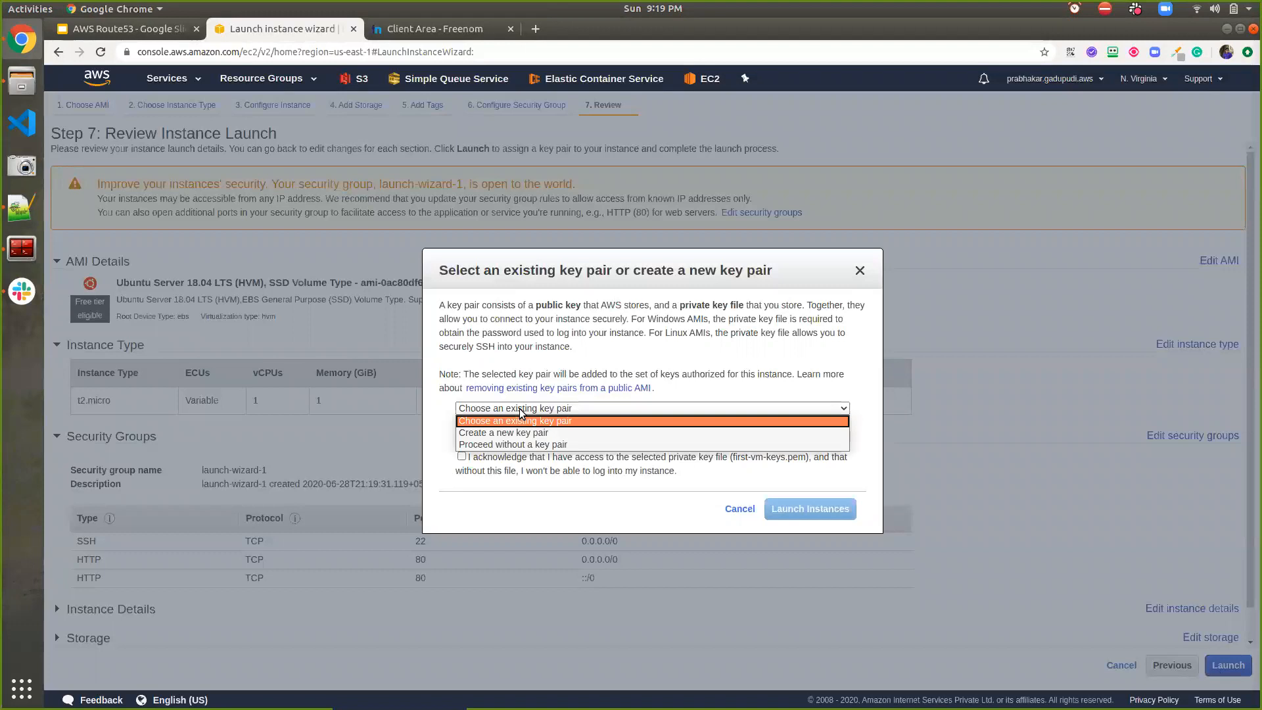
click(525, 445)
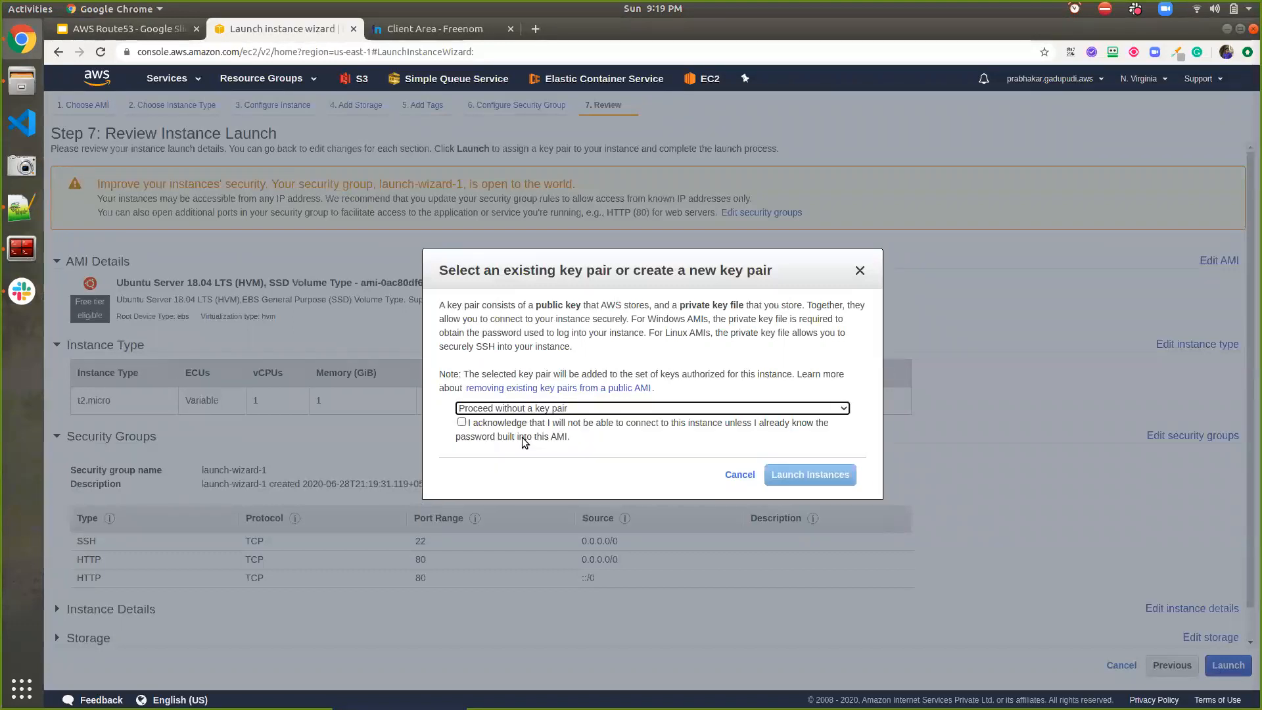
click(509, 431)
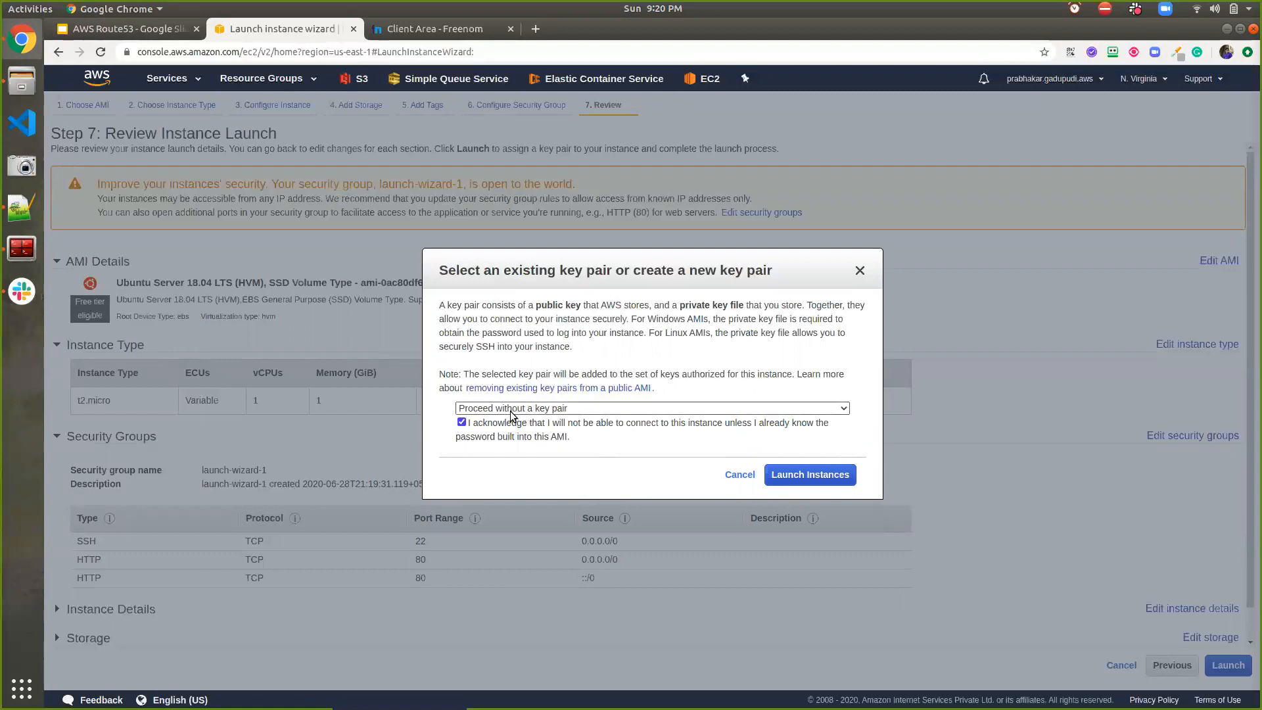
click(845, 482)
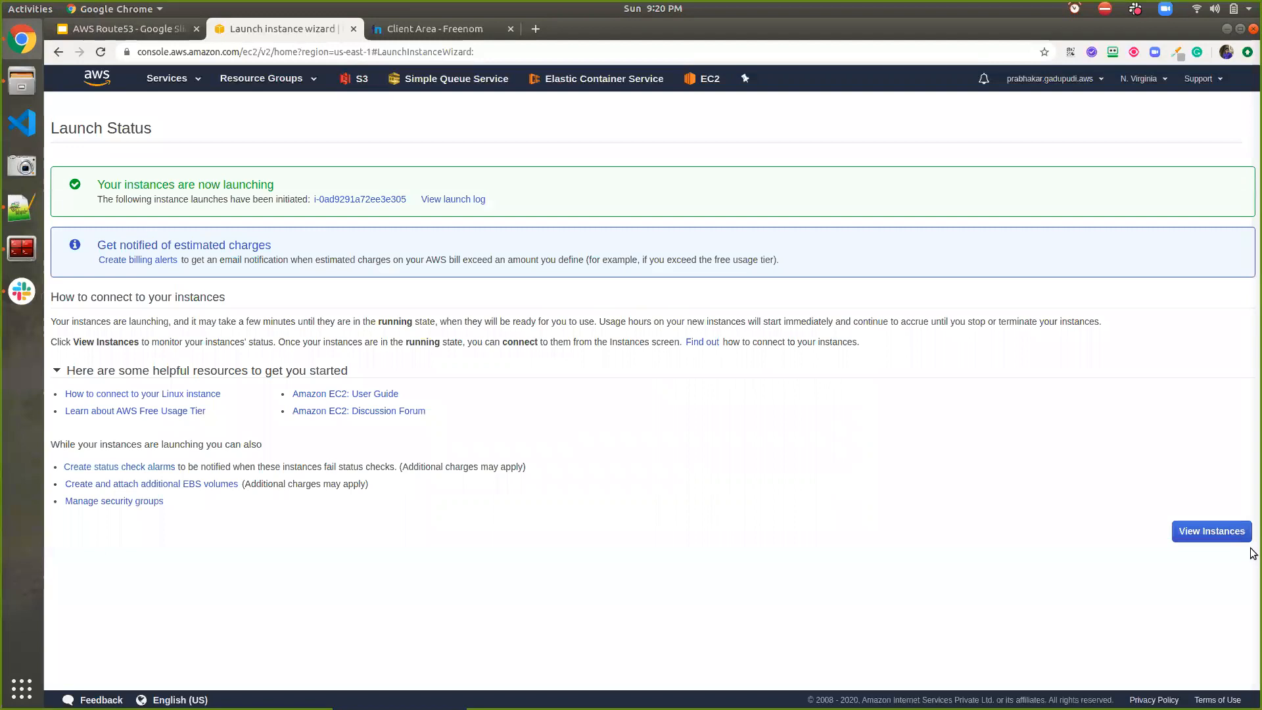
Open the EC2 instances list and refresh it to check the new instance's state
click(1216, 531)
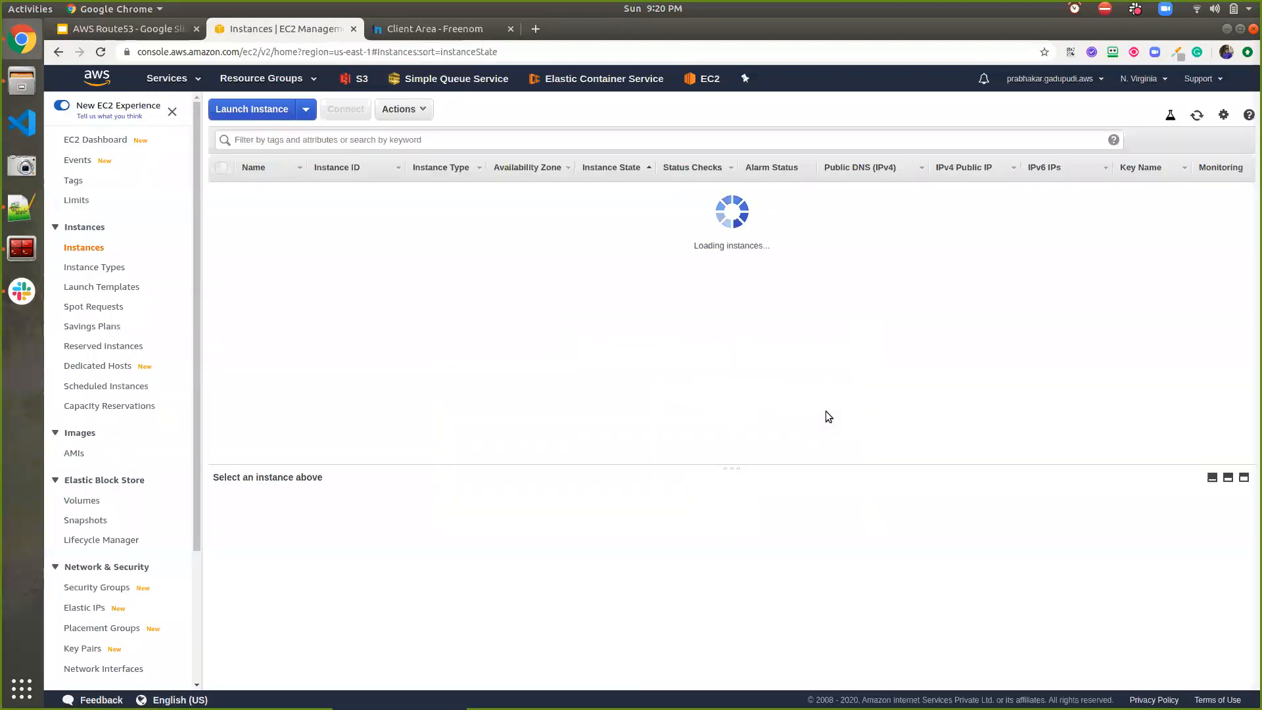
click(1197, 118)
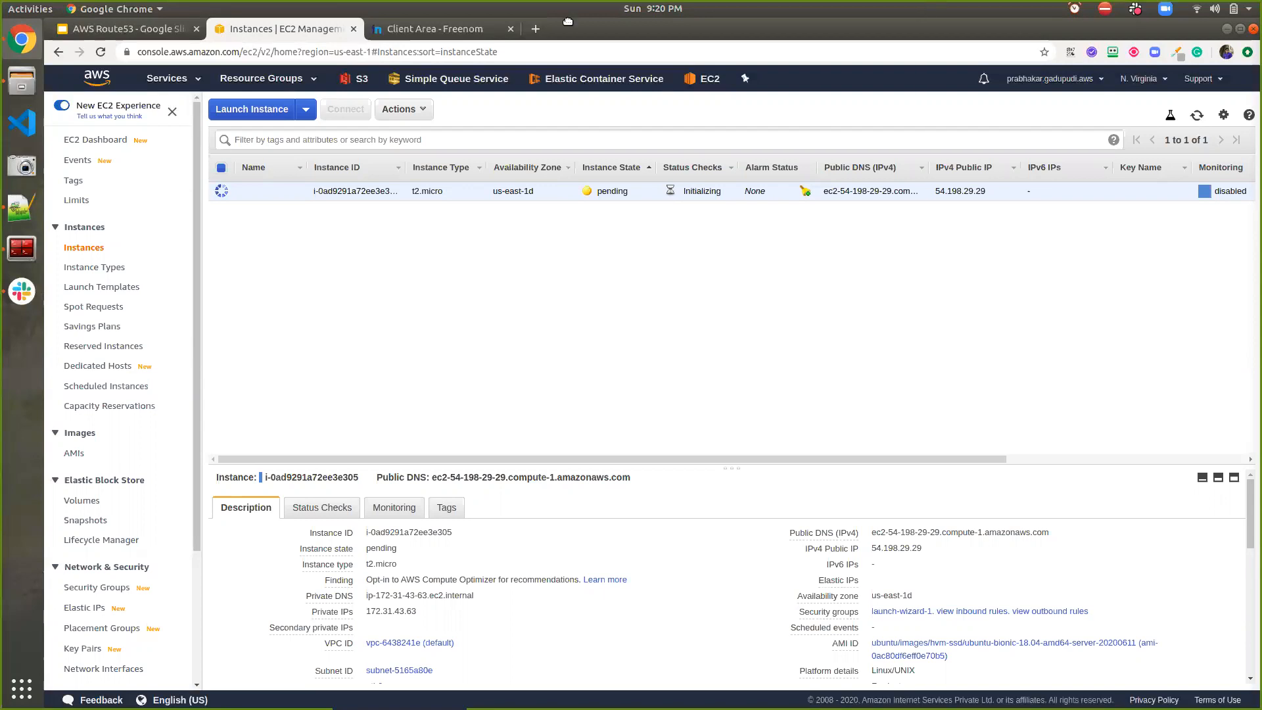
click(393, 30)
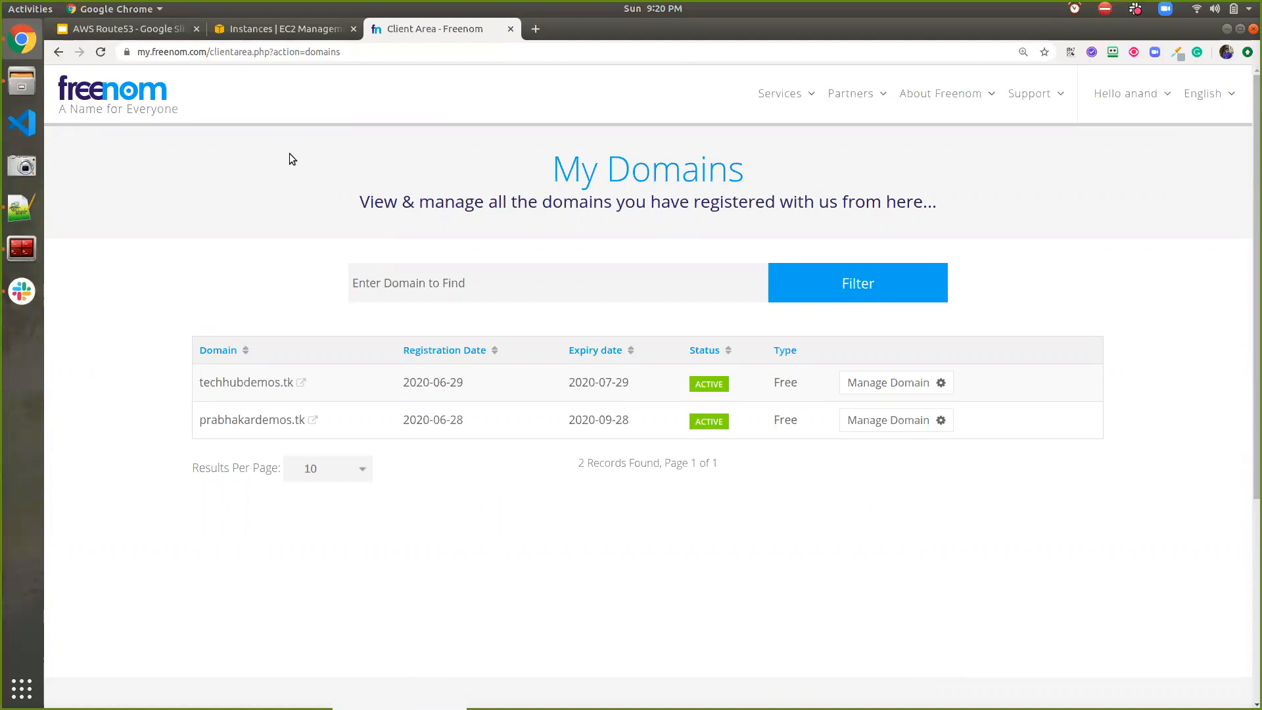
click(280, 33)
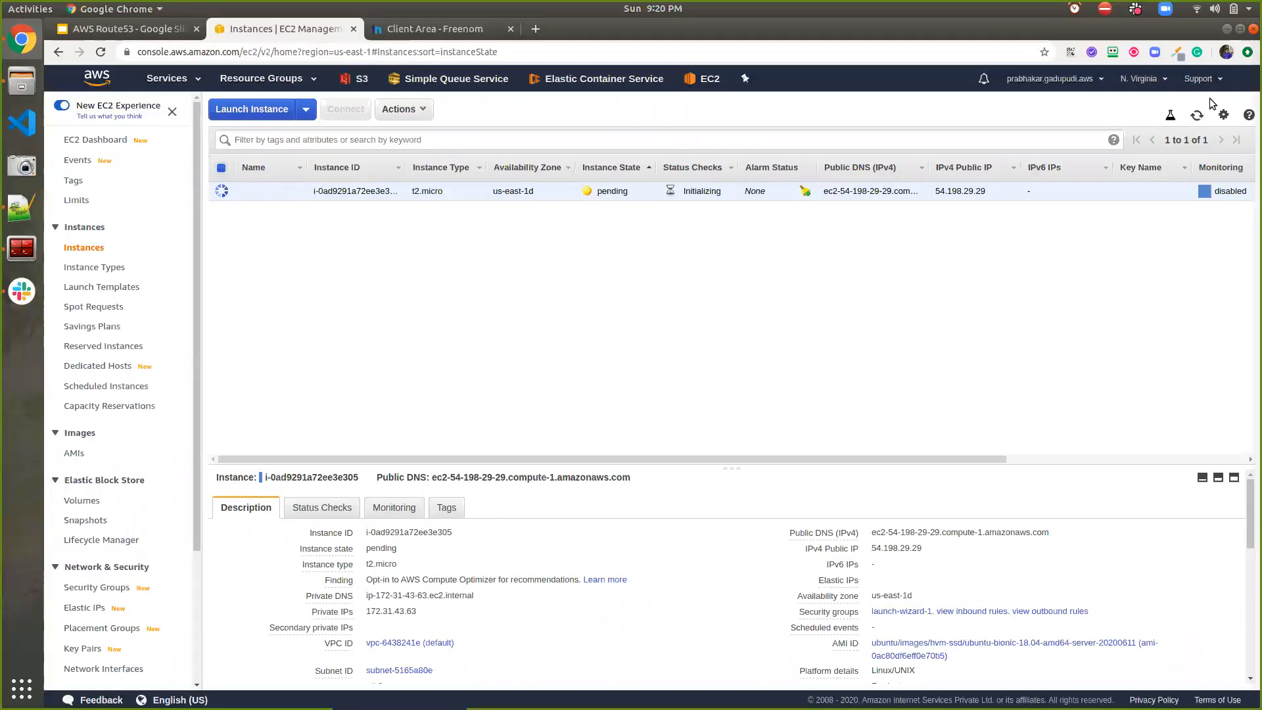
click(1197, 115)
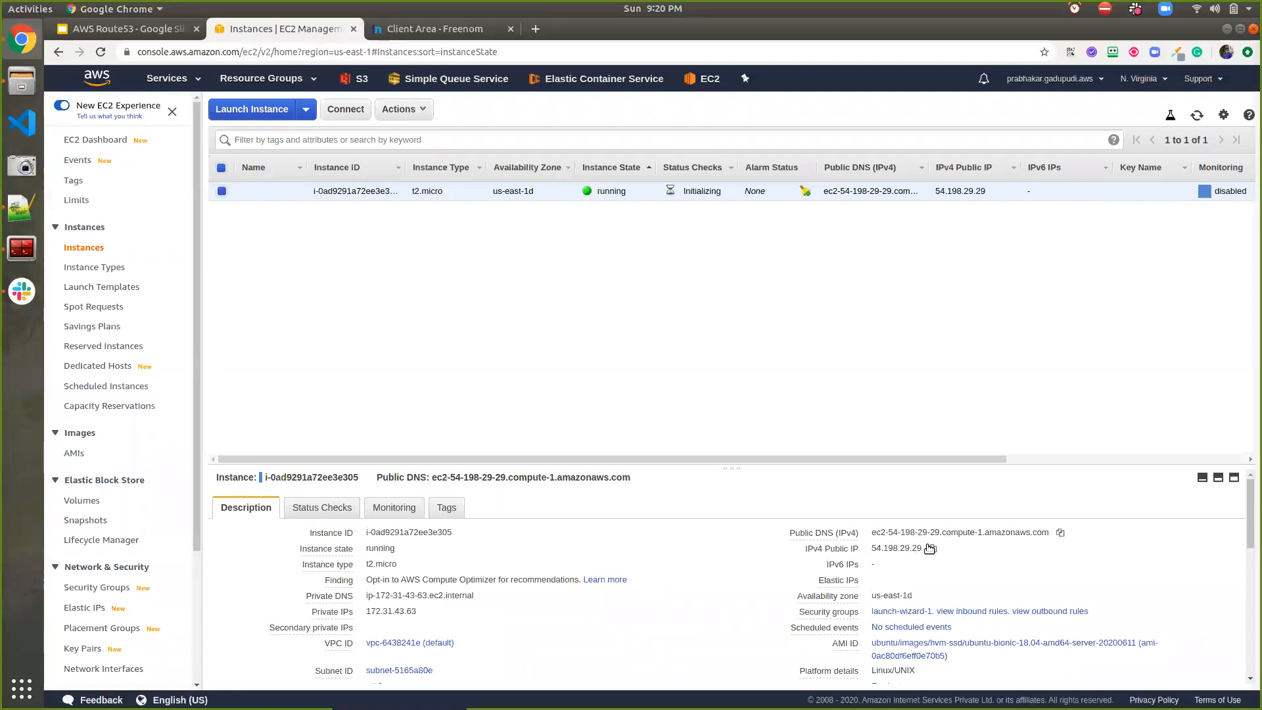
Copy the instance's public DNS address and open it in a new browser tab
click(1059, 534)
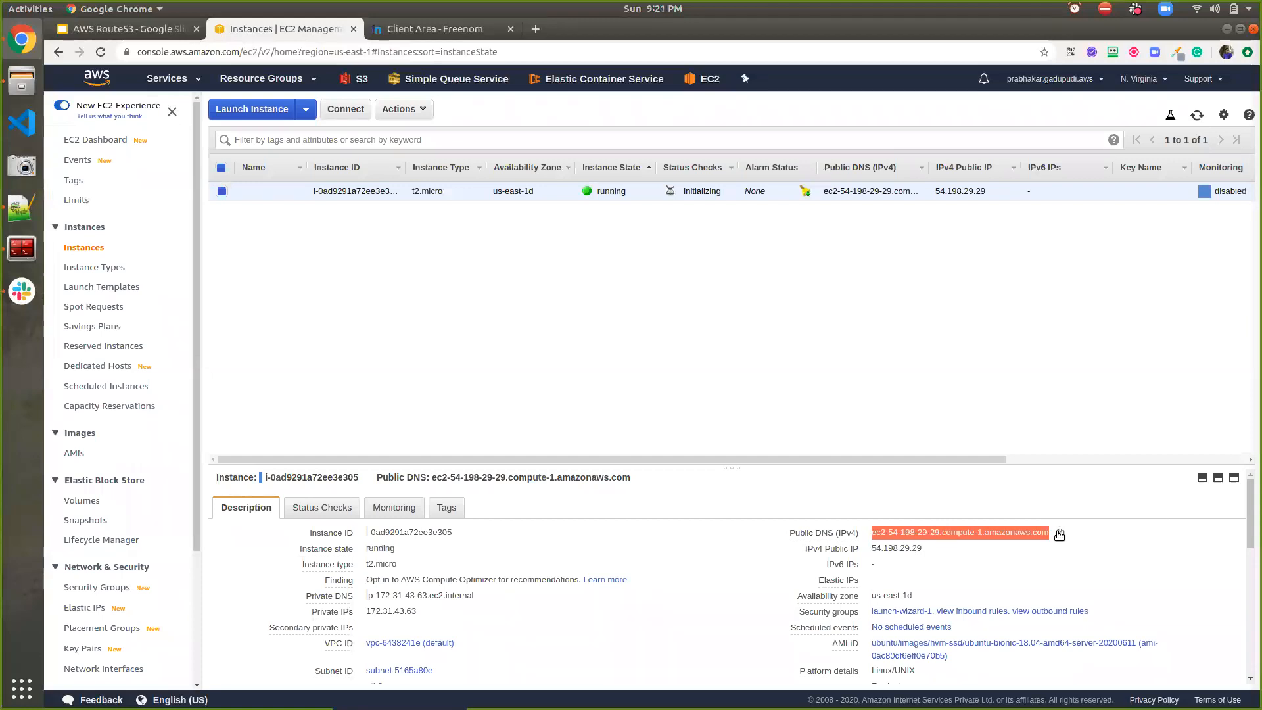
key(ctrl+t)
key(ctrl+v)
key(Return)
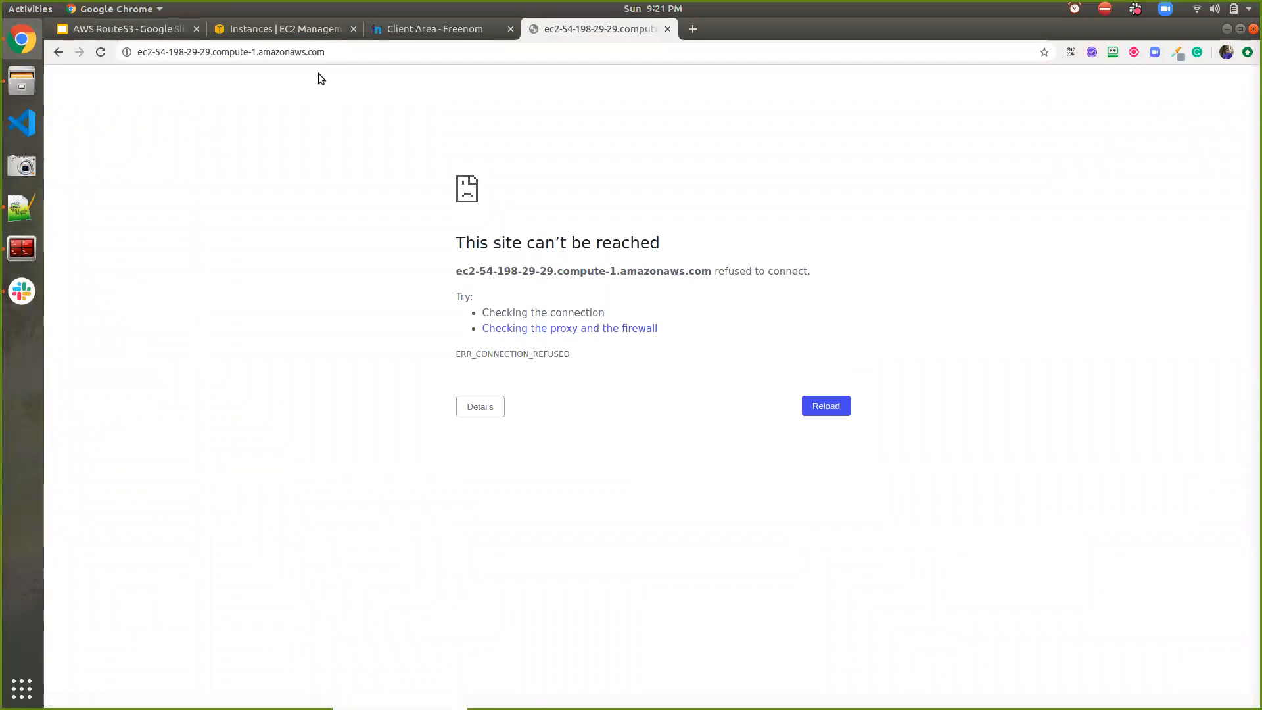
Refresh the instance's status checks in the EC2 list and reload the page at its public DNS address
click(322, 32)
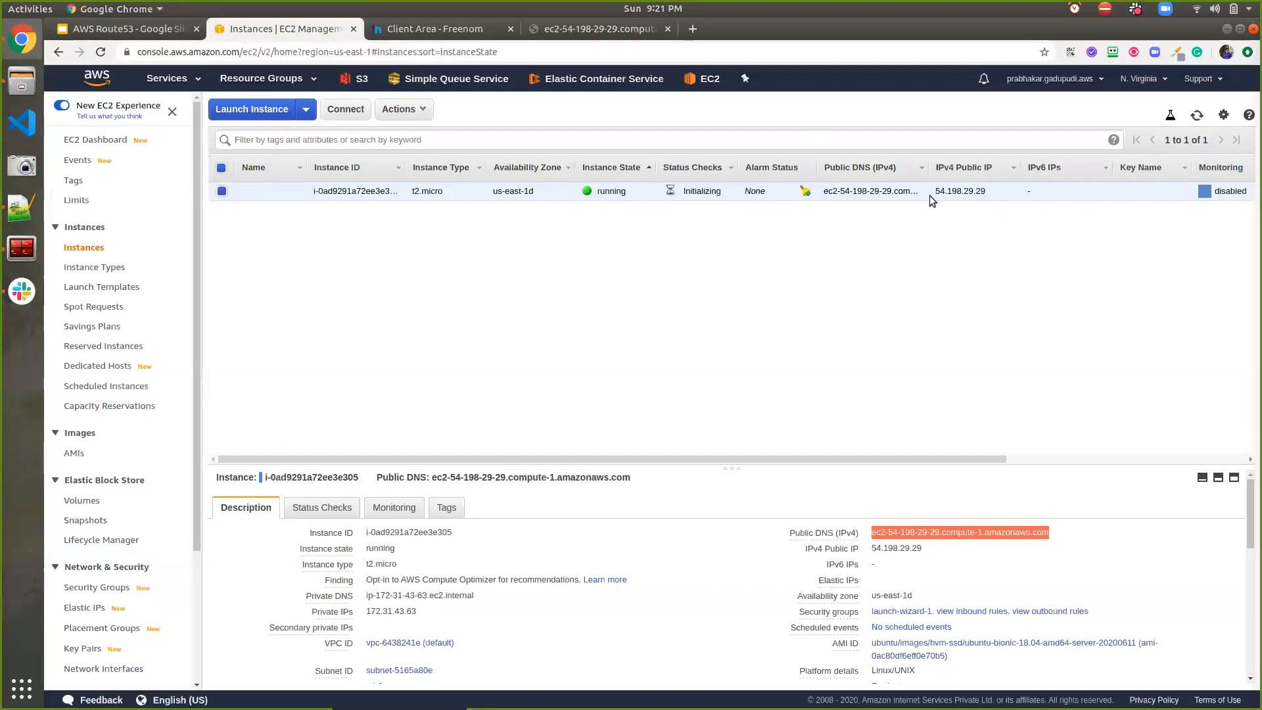
click(1197, 116)
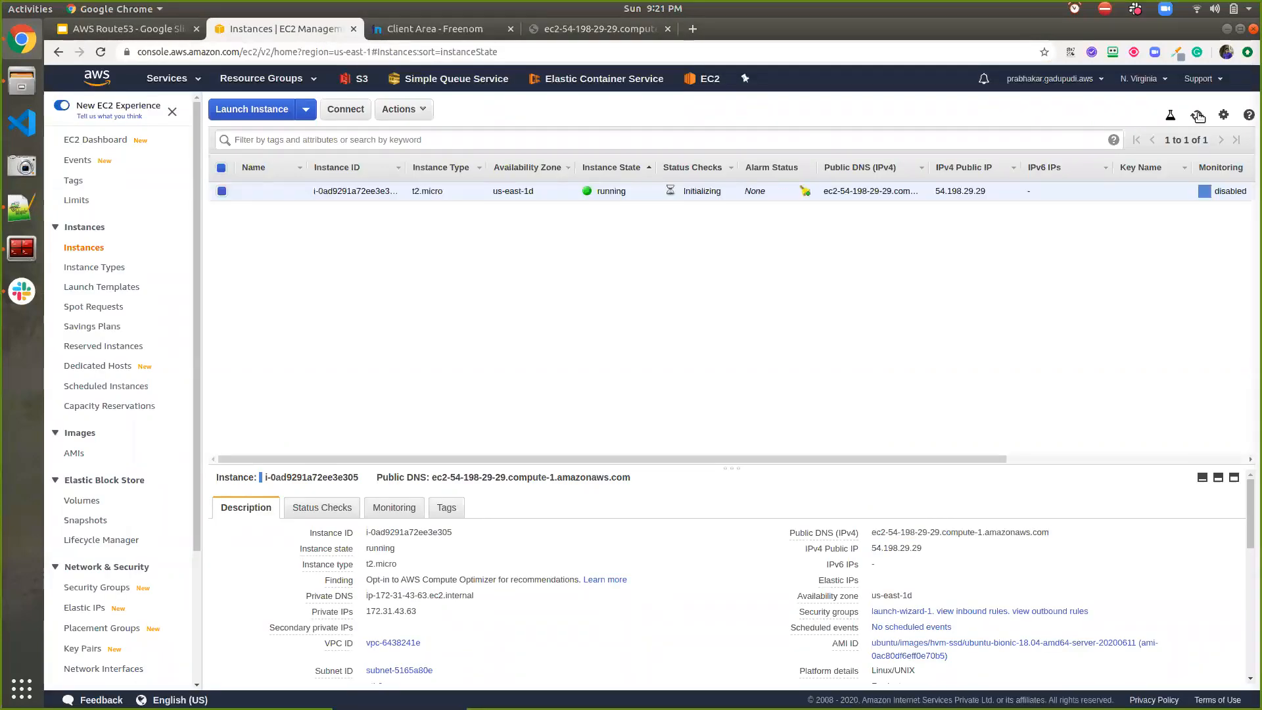
click(1197, 116)
click(1197, 116)
click(1197, 116)
click(1197, 116)
key(ctrl+Tab)
key(ctrl+Tab)
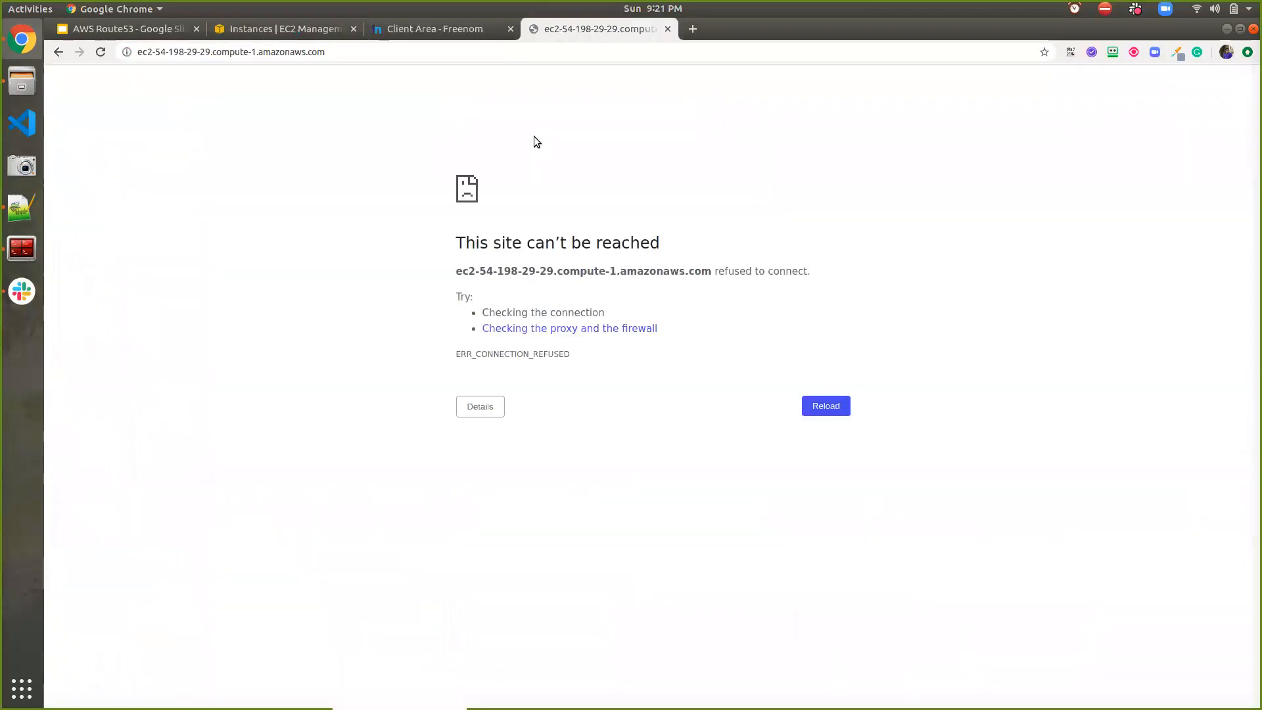
key(ctrl+r)
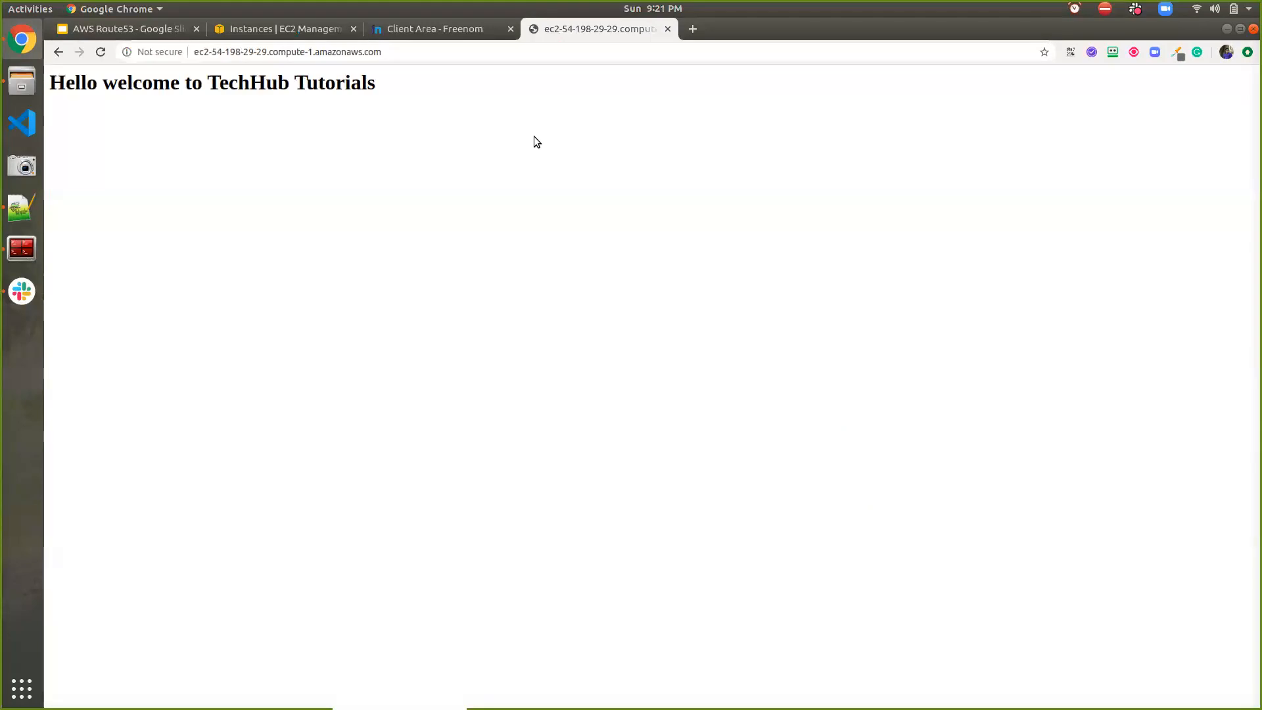
Copy the instance's IPv4 public IP and open it in a new browser tab
click(297, 30)
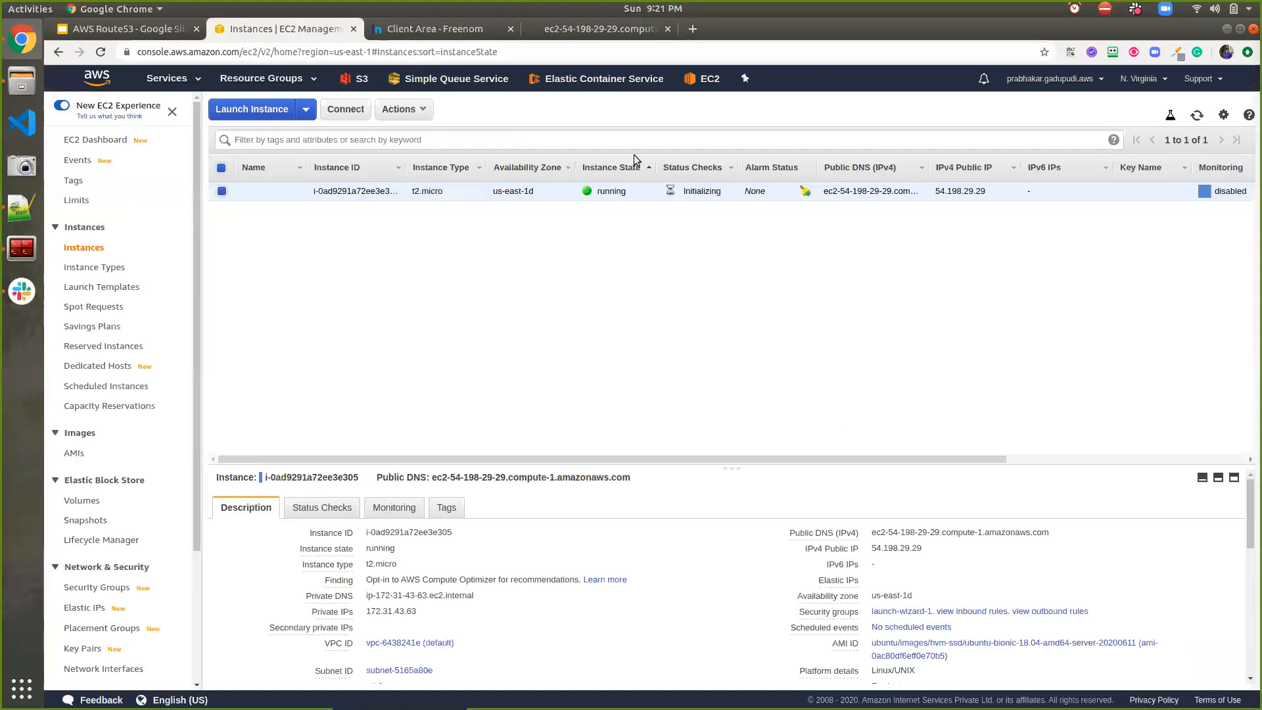
click(933, 551)
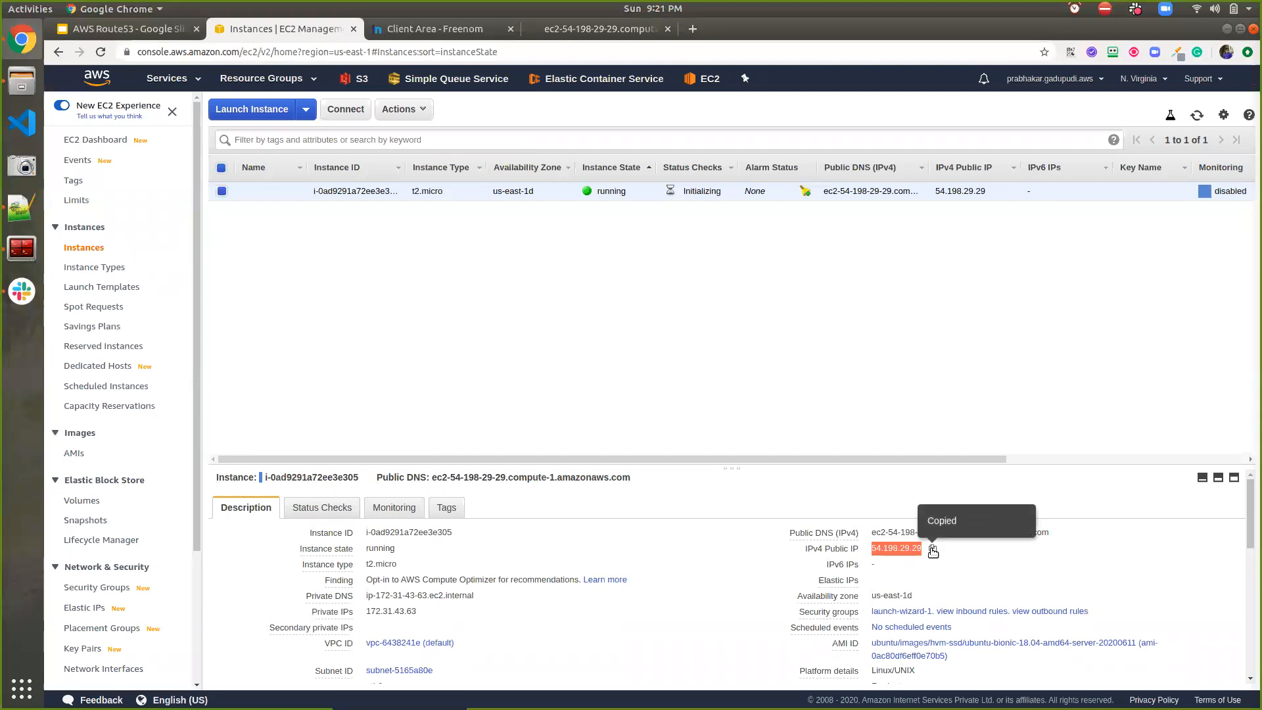
key(ctrl+t)
key(ctrl+v)
key(Return)
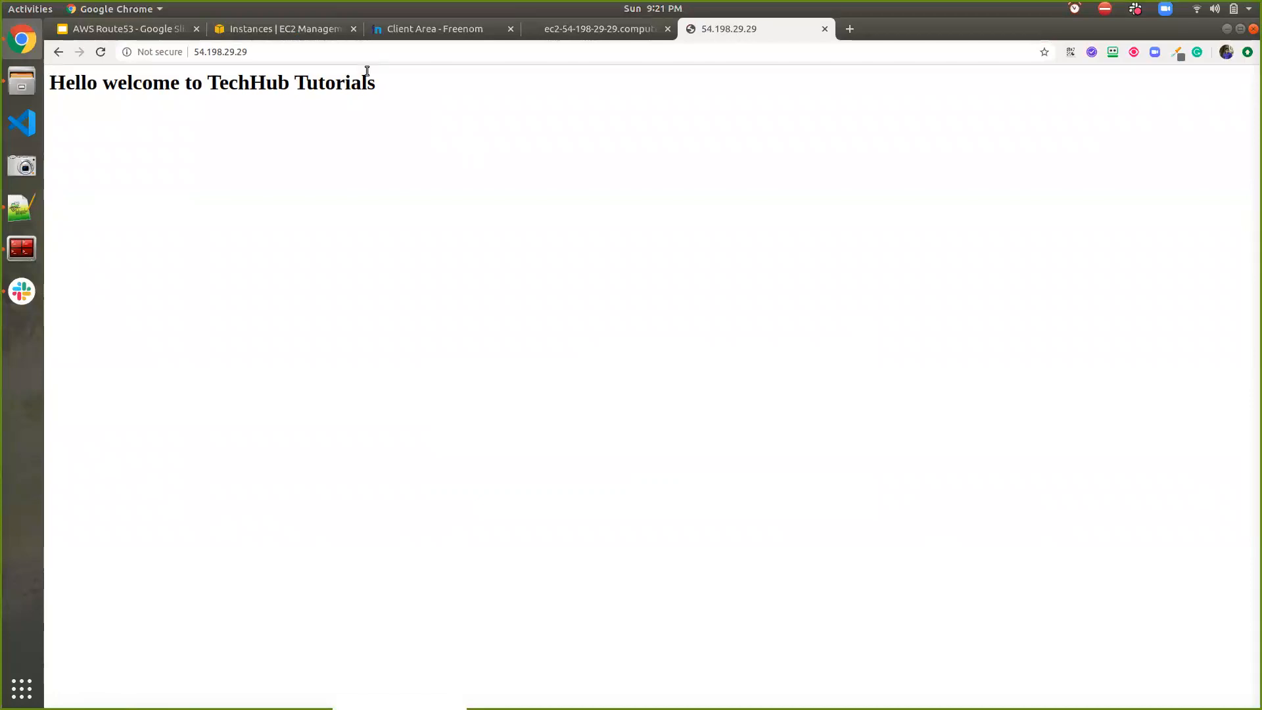
Examine the amazonaws.com address serving the welcome page, and return to the Freenom domain list
key(ctrl+shift+Tab)
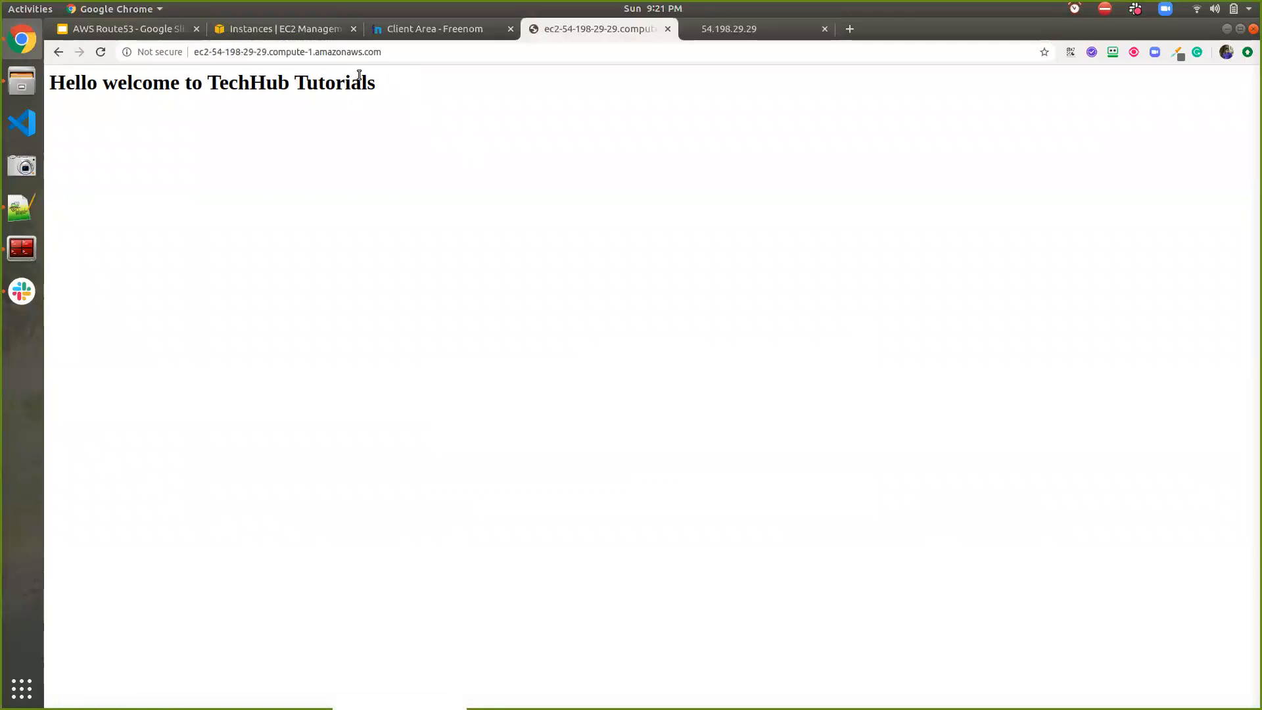
click(315, 53)
double_click(315, 54)
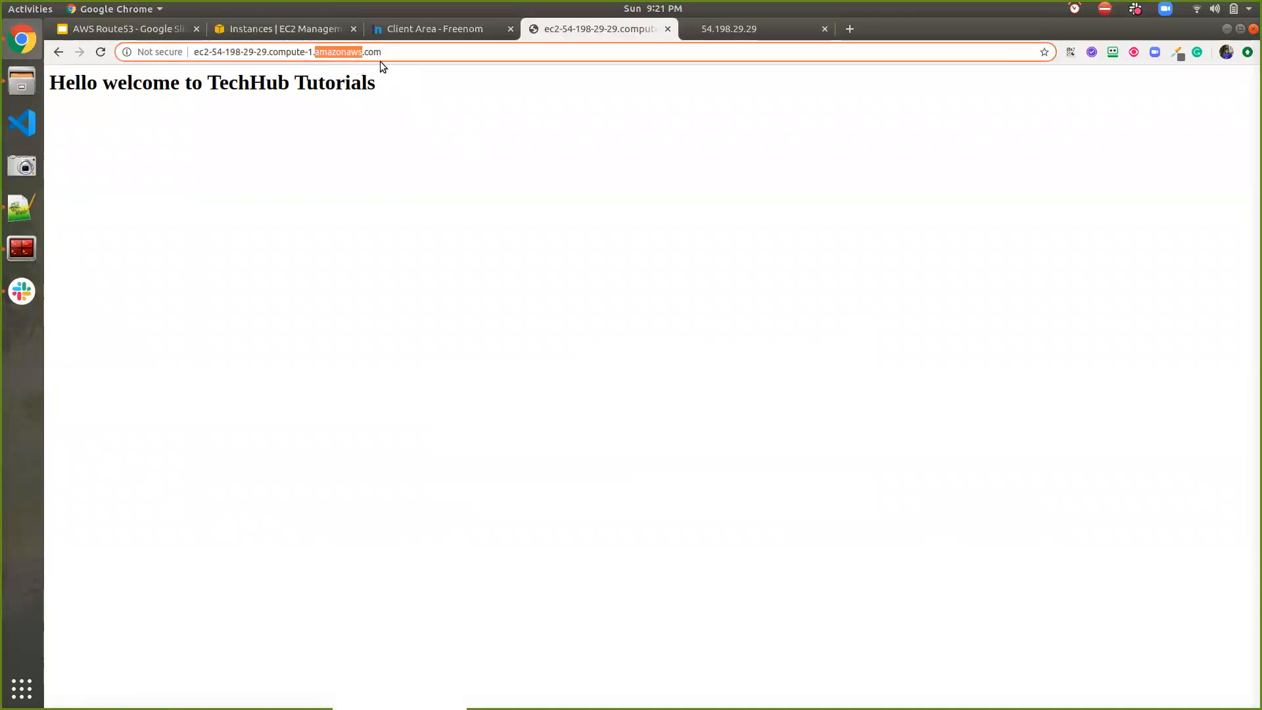
double_click(396, 56)
click(428, 156)
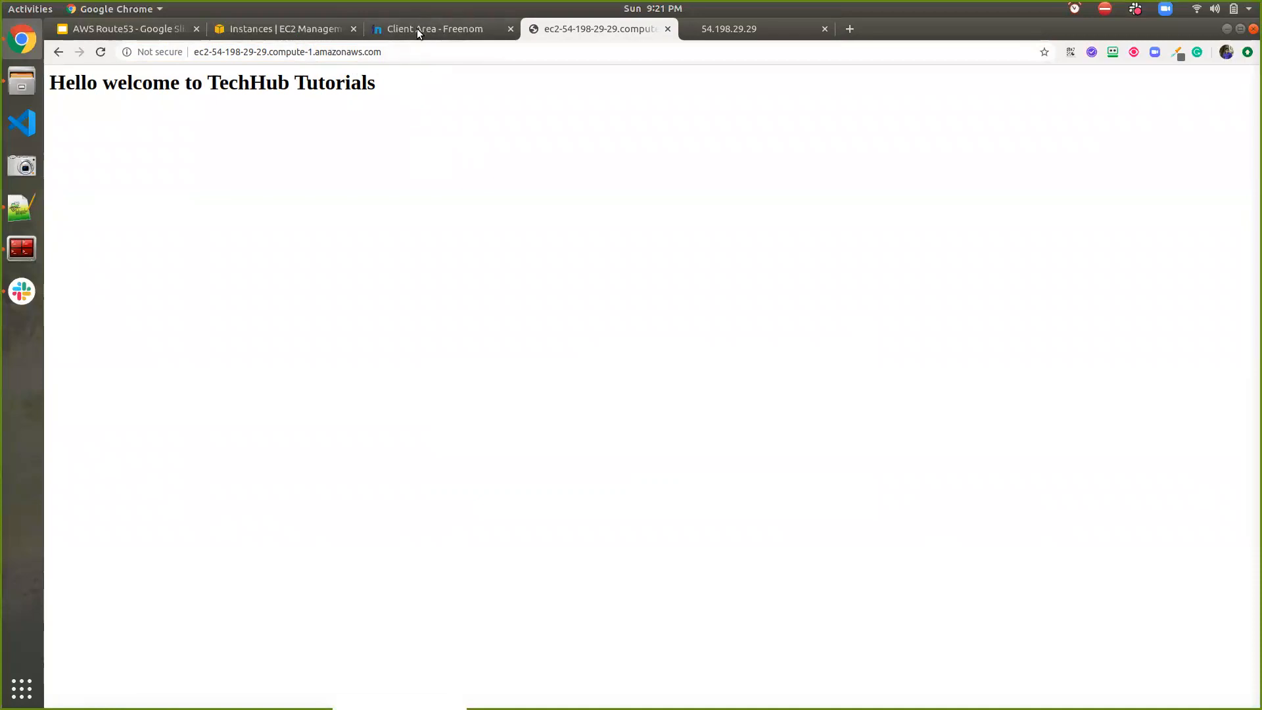
click(400, 34)
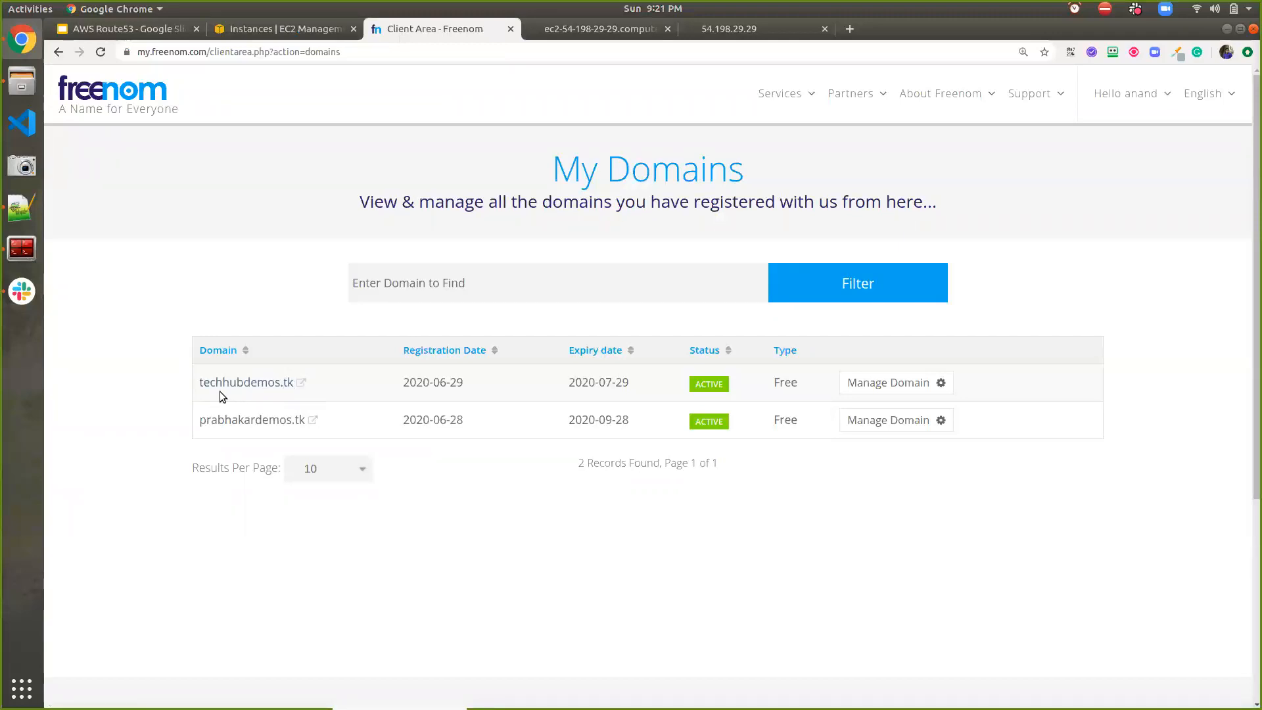
Switch to the AWS console, find the Route 53 service and open its DNS management
click(251, 37)
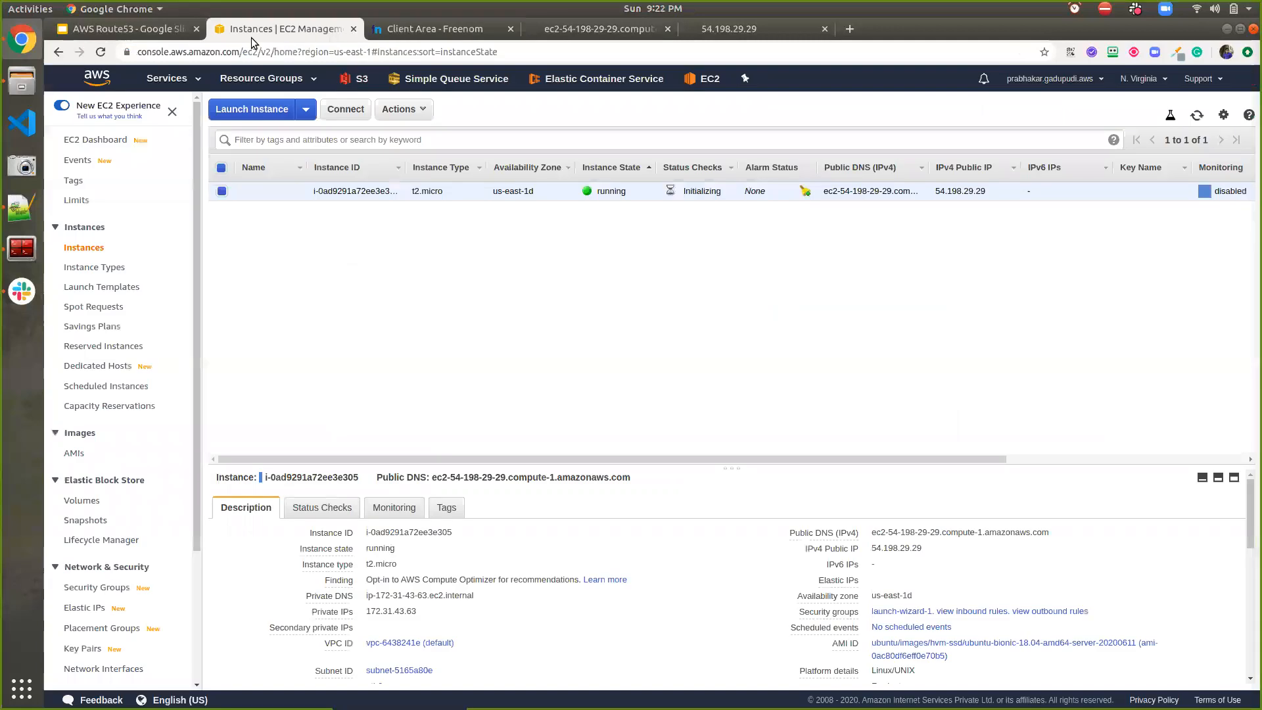
click(192, 78)
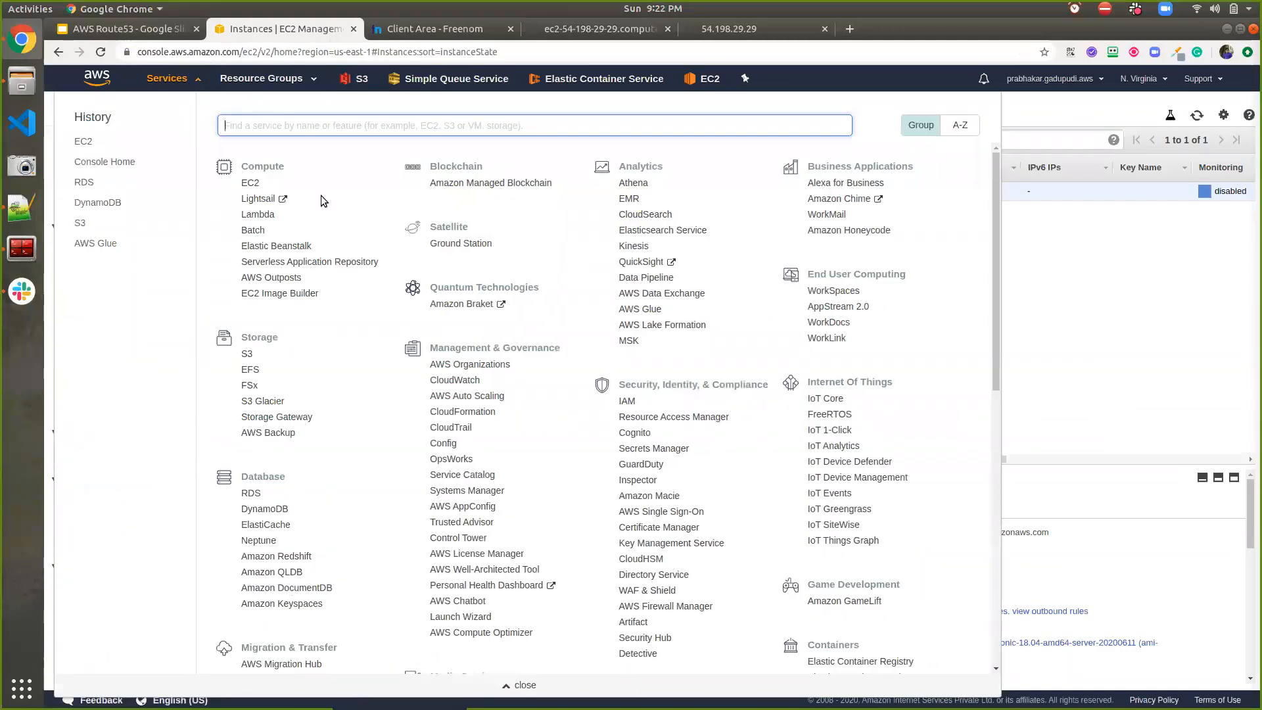
text(rote)
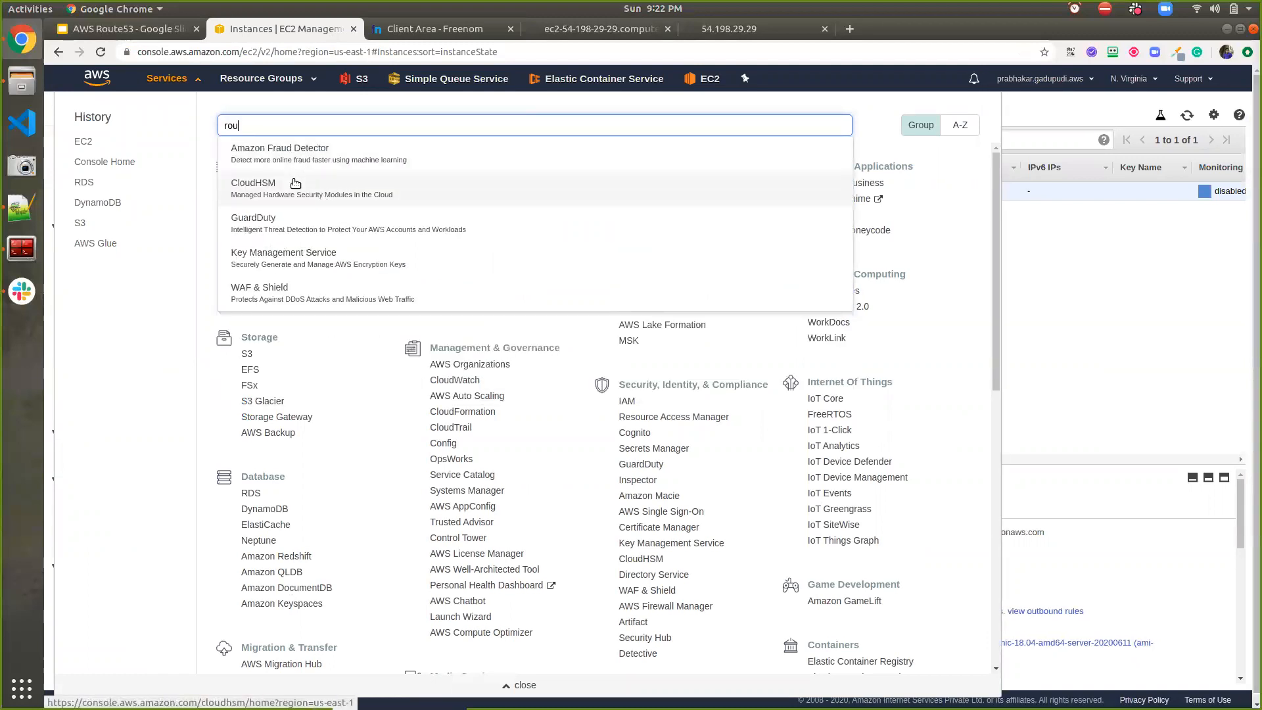
click(286, 156)
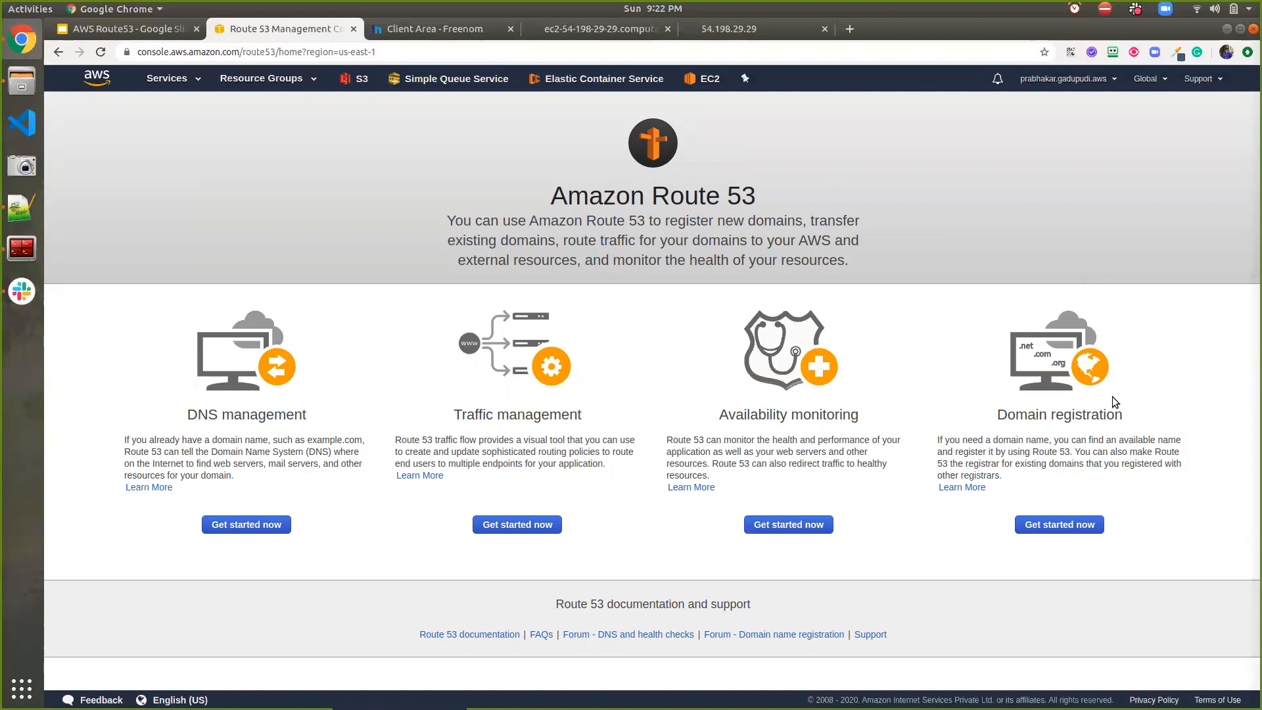
click(265, 527)
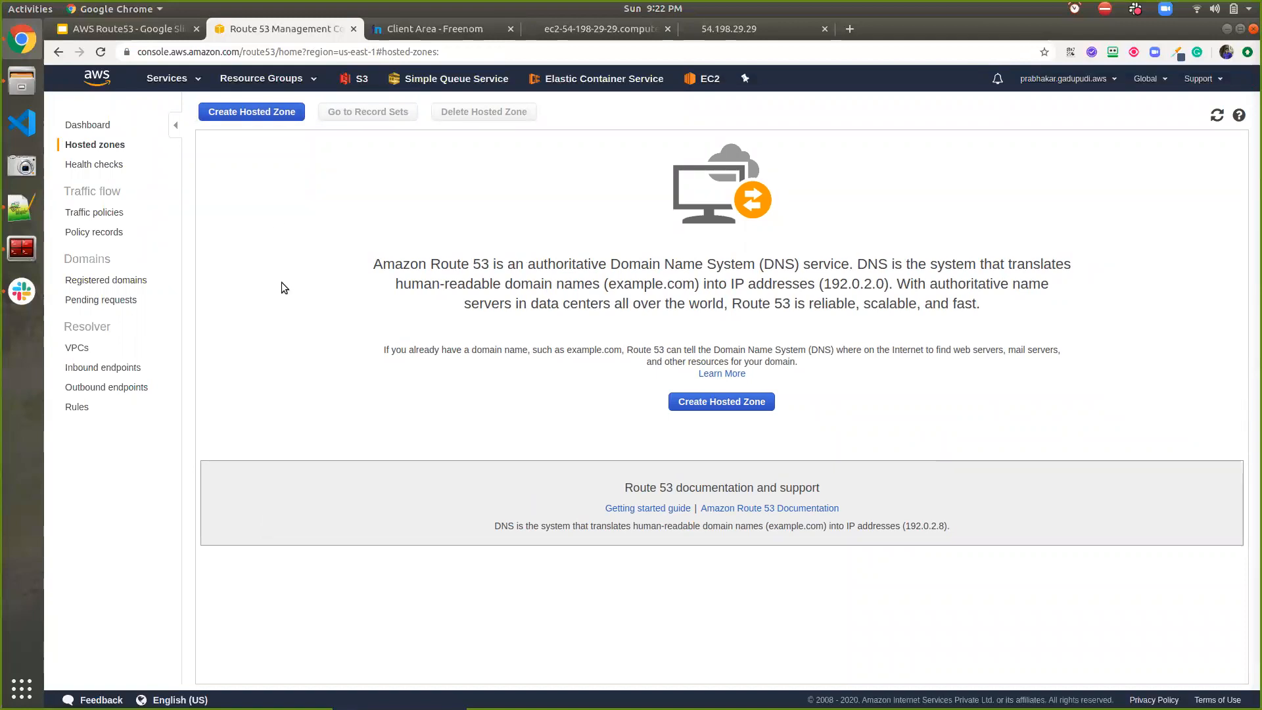
Create a public hosted zone for techhubdemos.tk, copying the domain name from the Freenom domain list
click(286, 118)
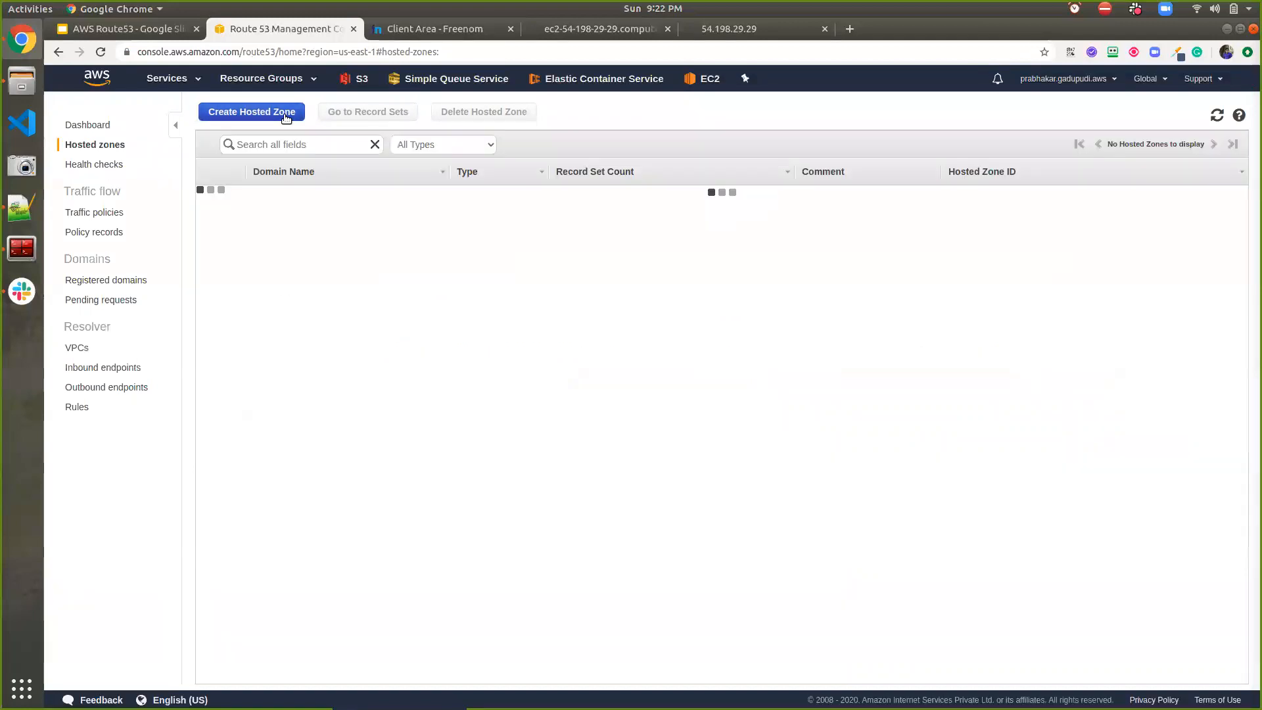
click(286, 117)
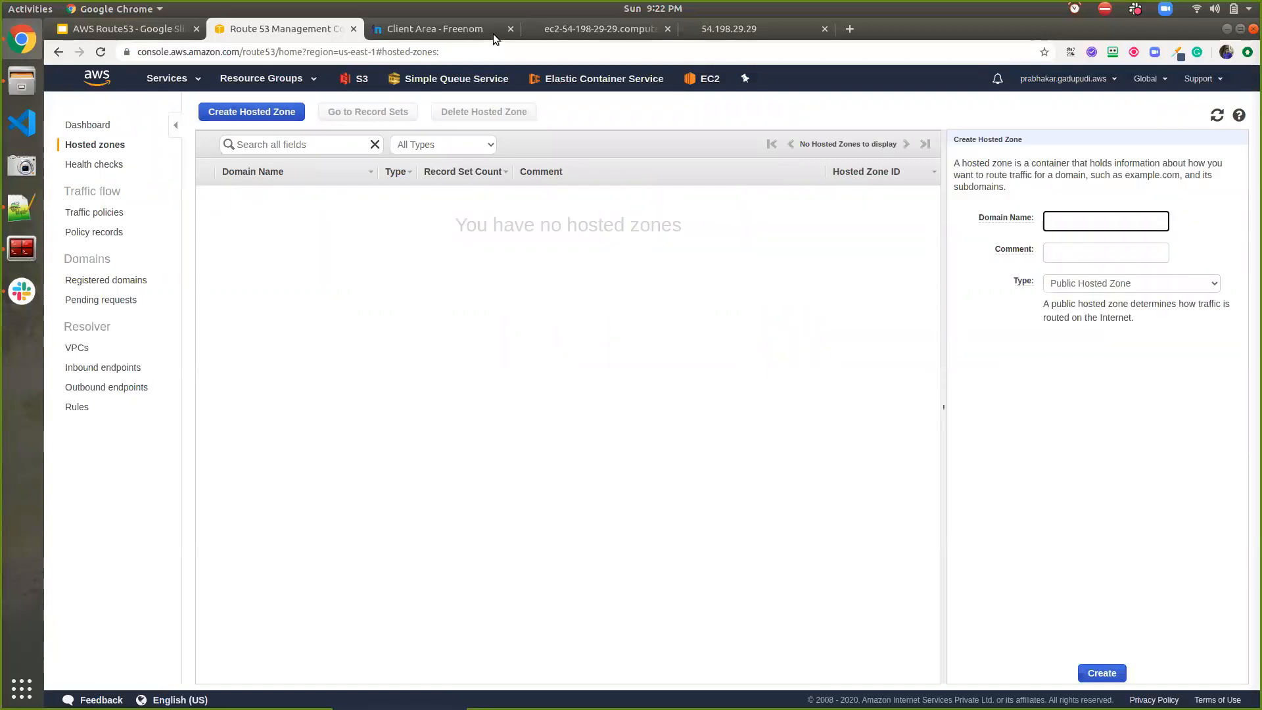
click(451, 29)
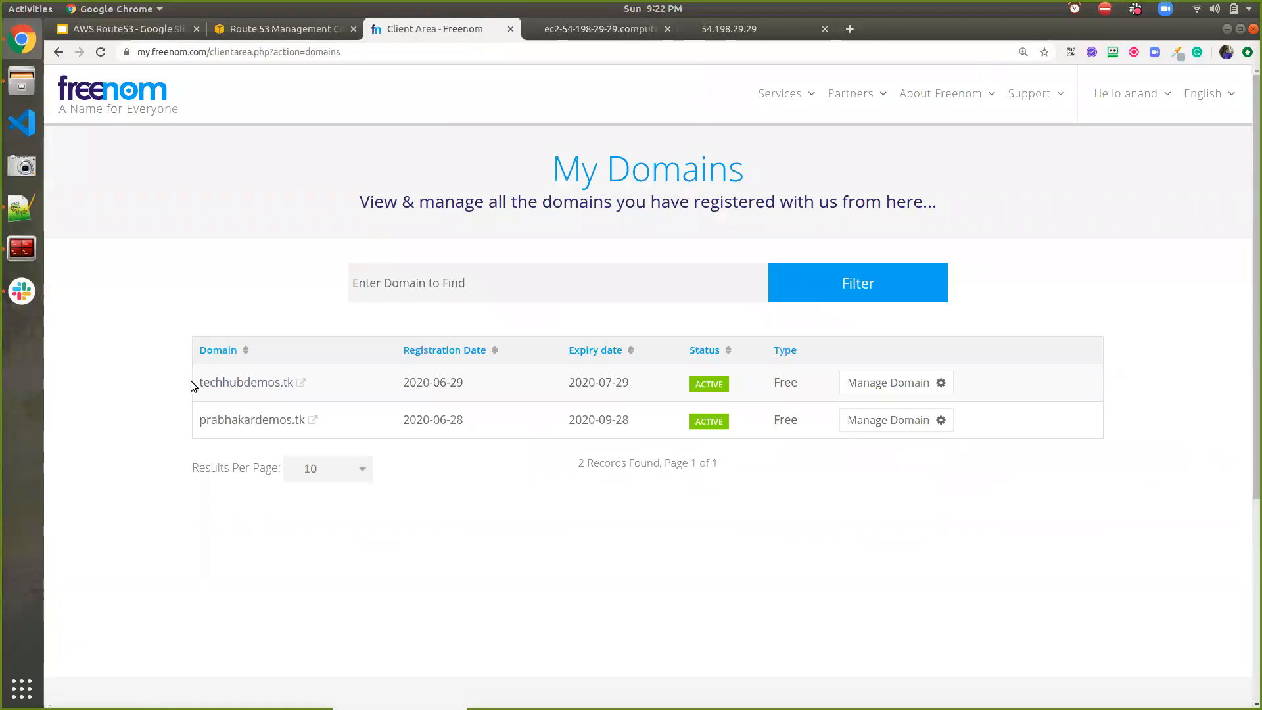
drag(195, 383, 293, 385)
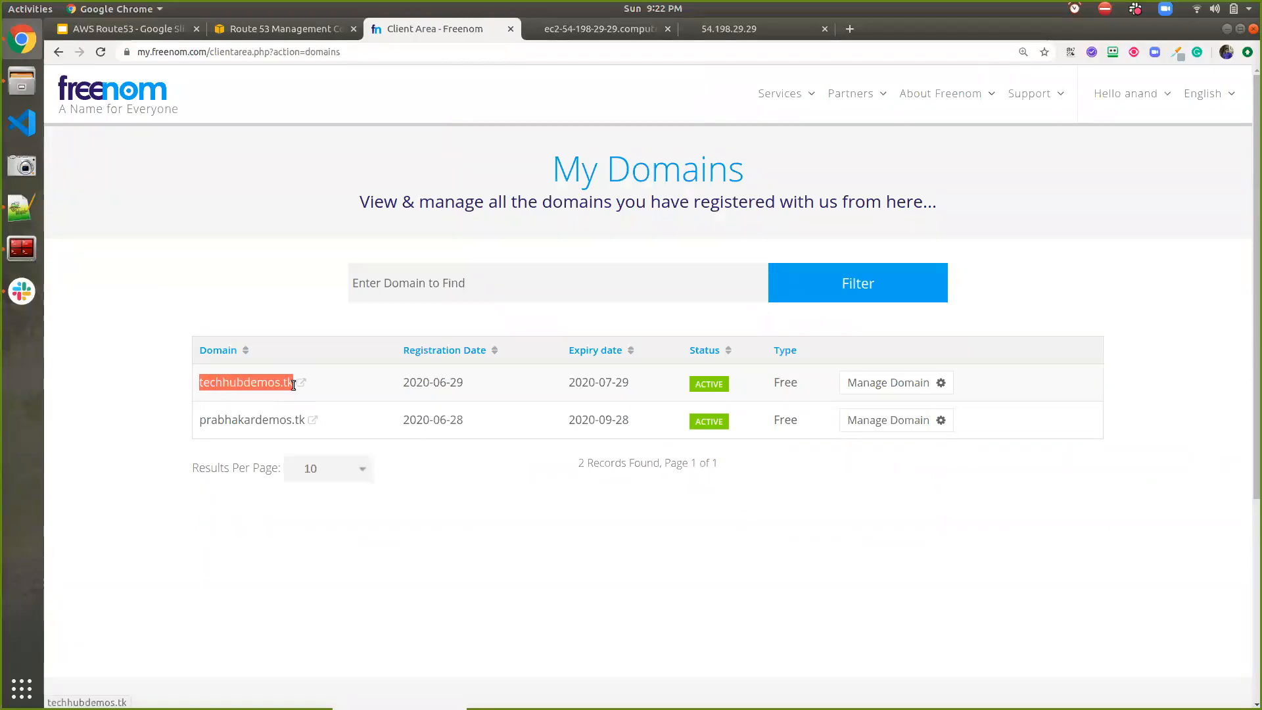
click(230, 29)
key(ctrl+v)
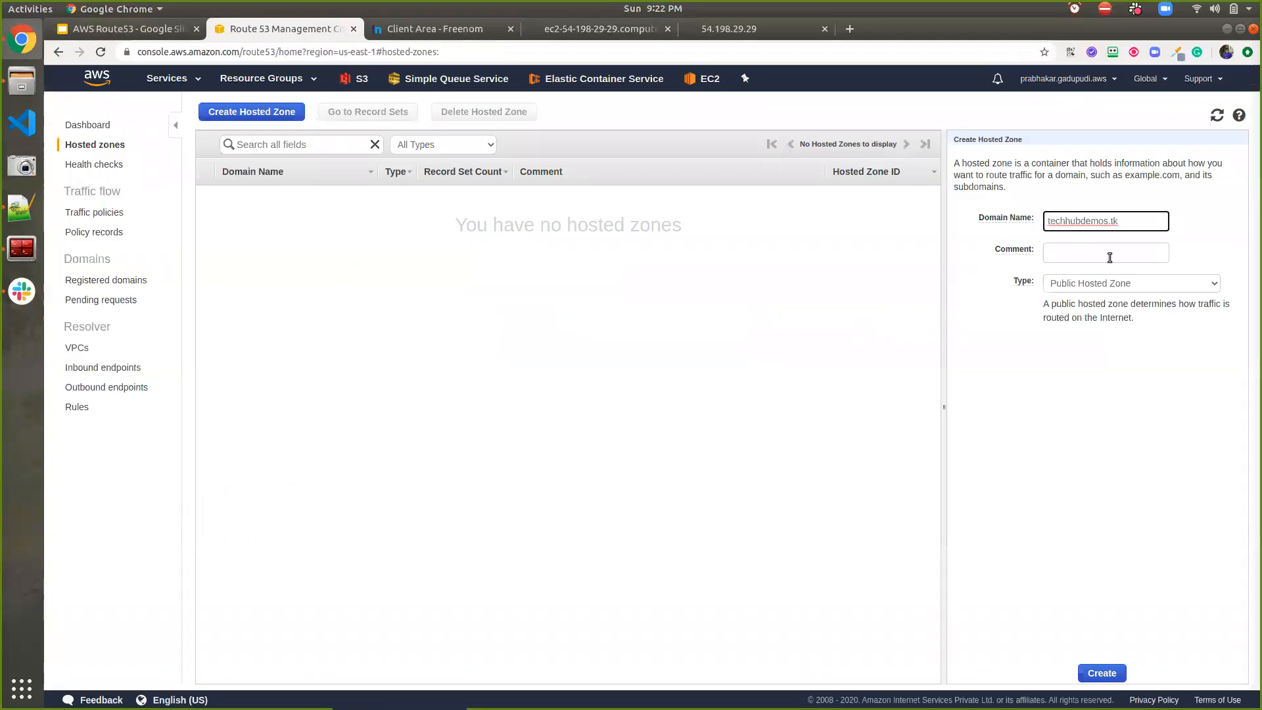
click(1117, 672)
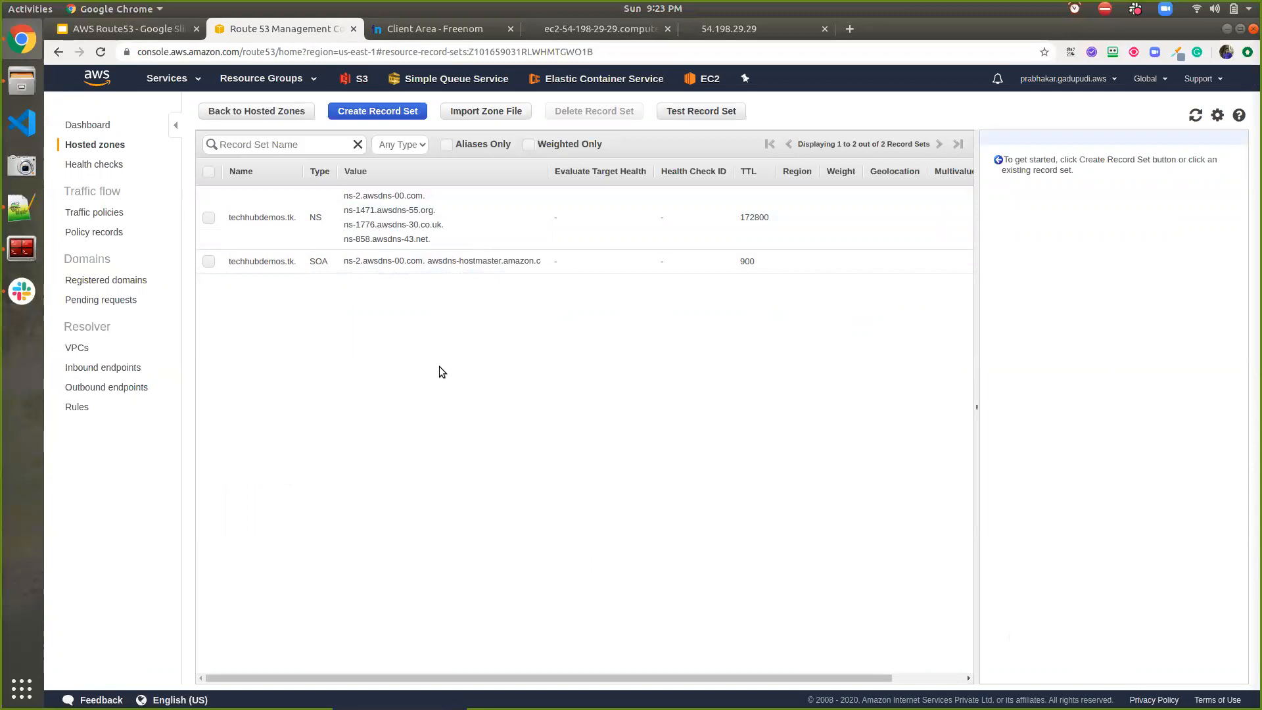
Start a new record set in the hosted zone and copy the instance's IP address from its open web page
click(397, 114)
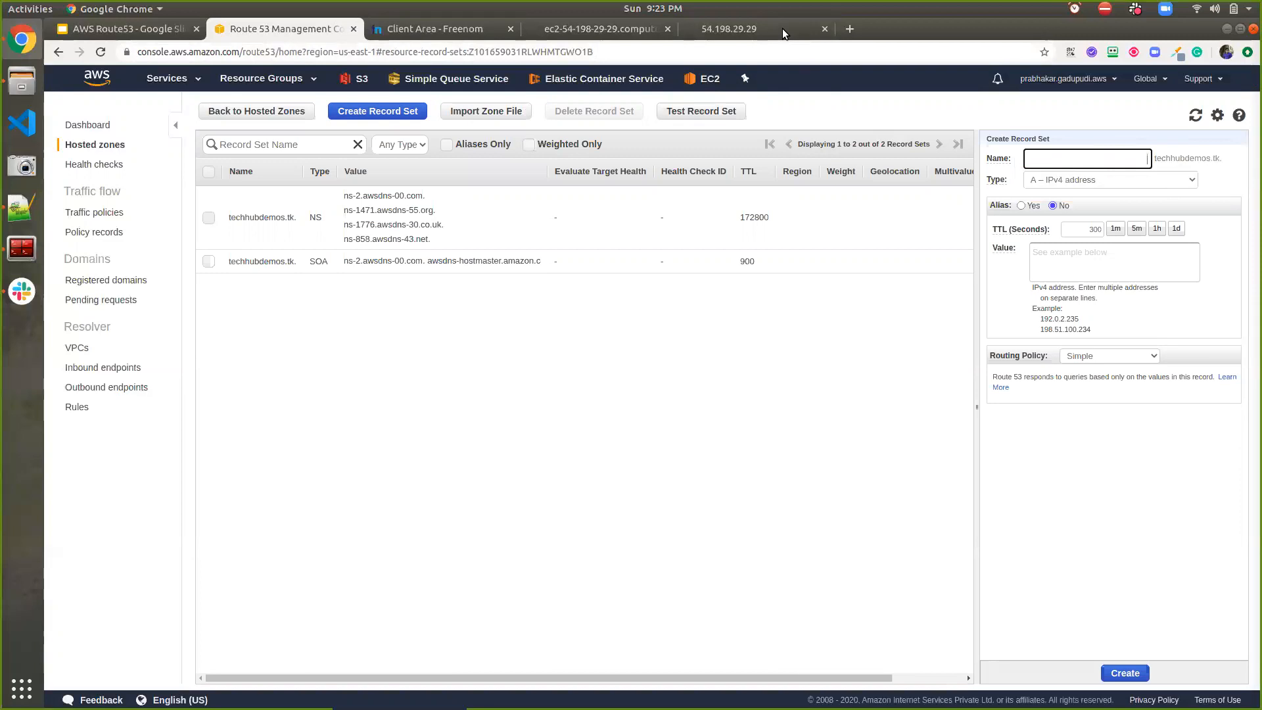
click(600, 29)
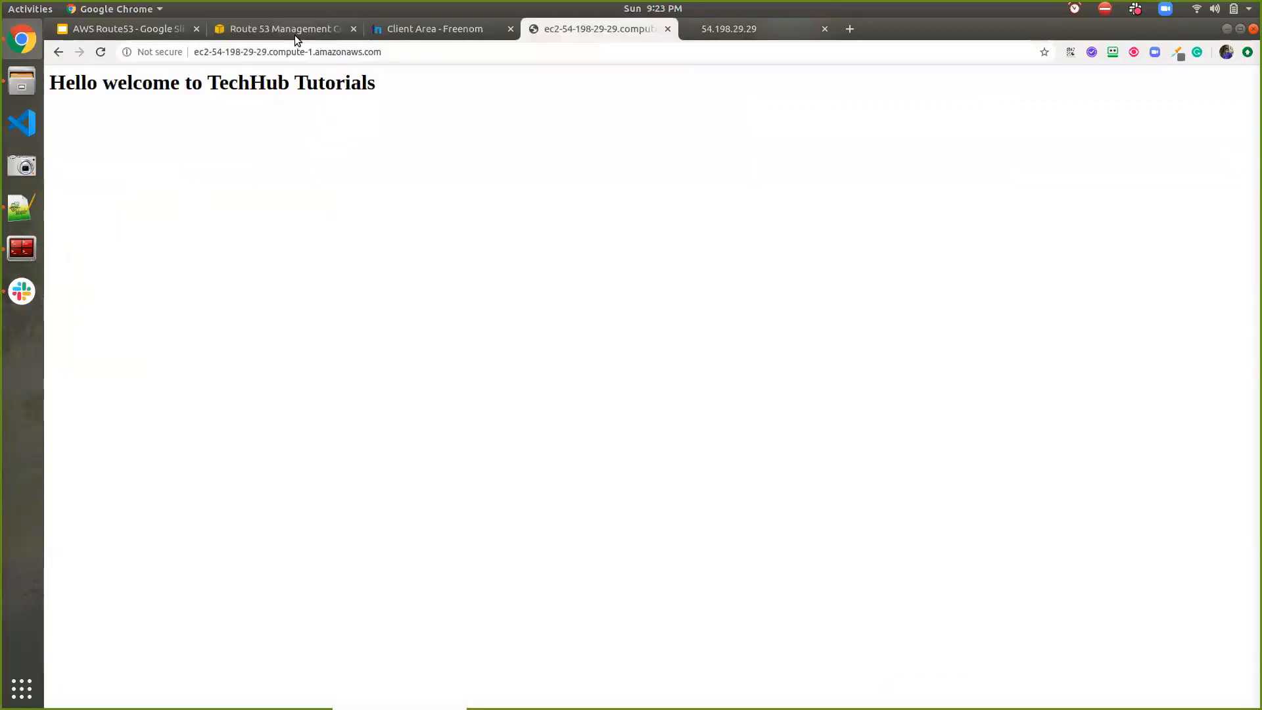
key(ctrl+Tab)
click(494, 49)
key(ctrl+c)
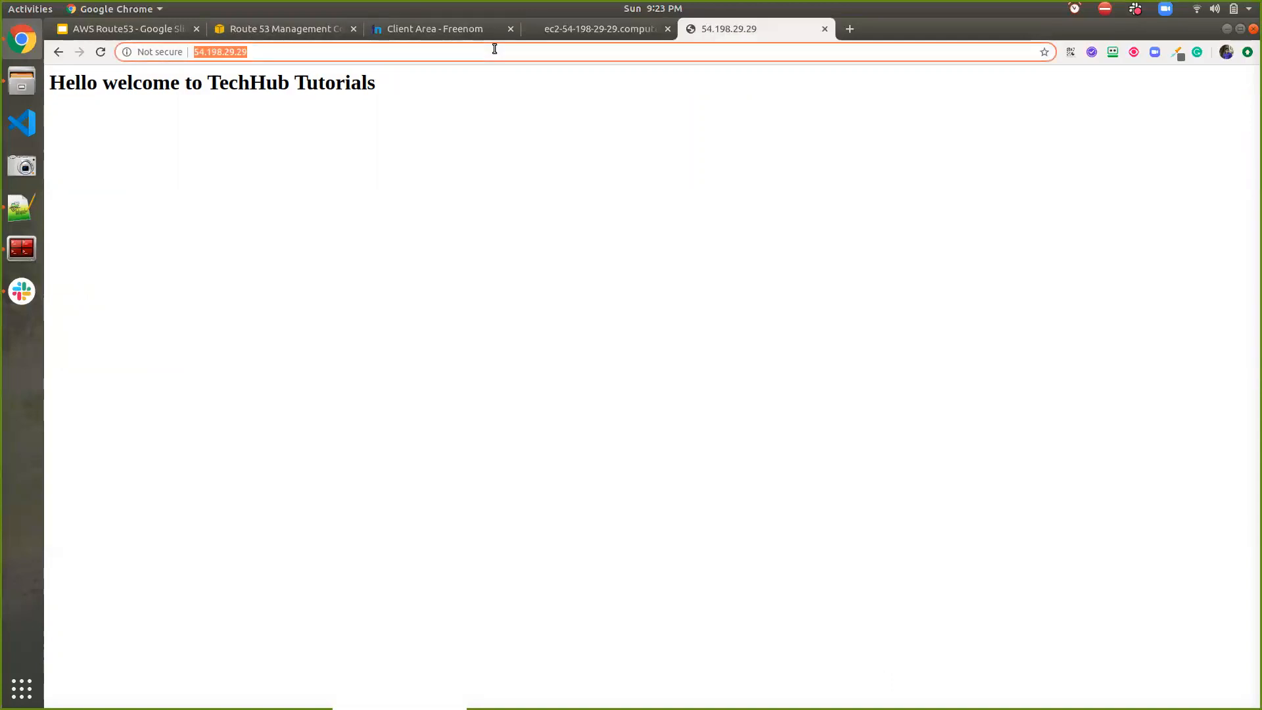
key(ctrl+2)
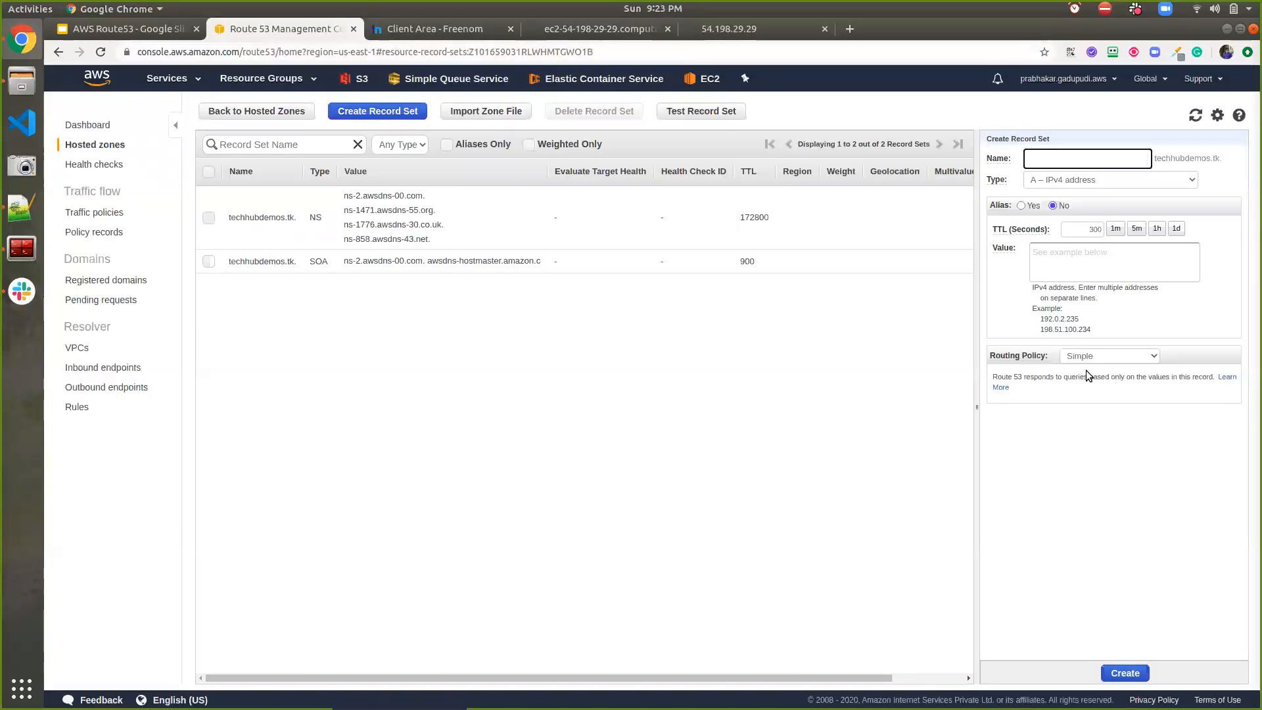
click(1078, 266)
key(ctrl+v)
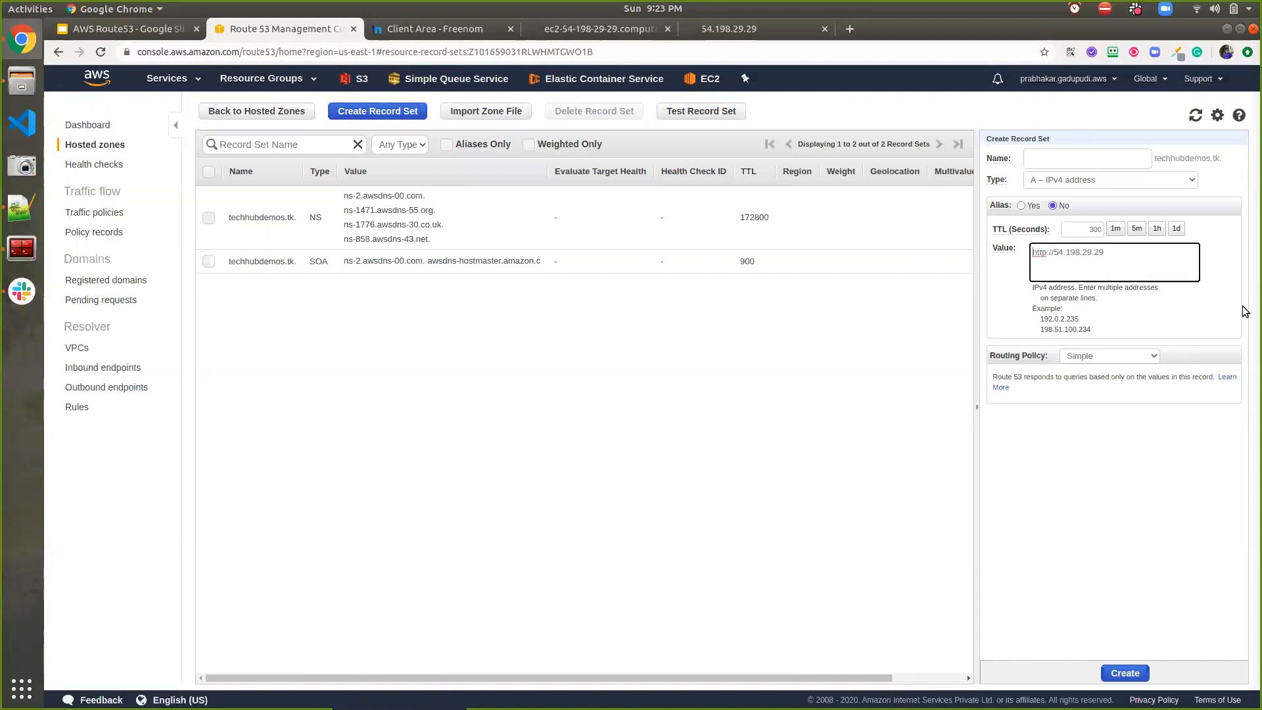
key(Delete)
key(Delete)
key(Delete)
key(Delete)
key(Delete)
key(Delete)
key(Delete)
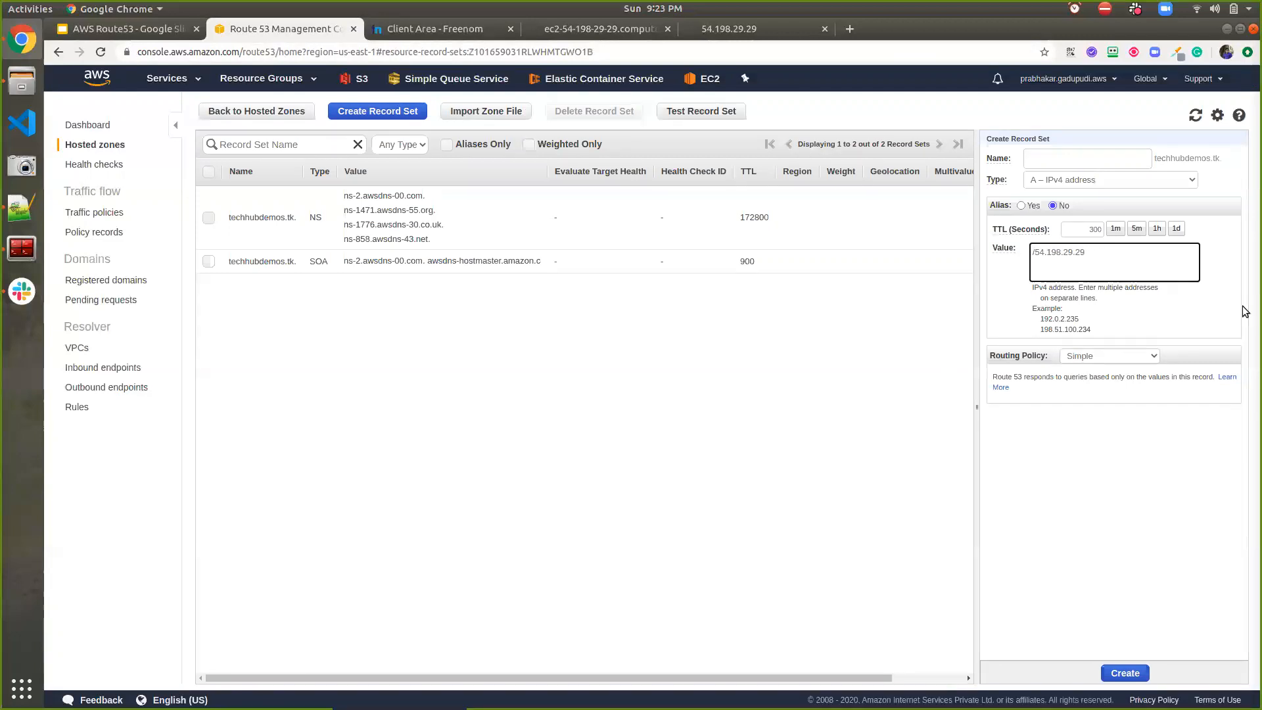
key(ctrl+a)
key(ctrl+c)
click(1125, 673)
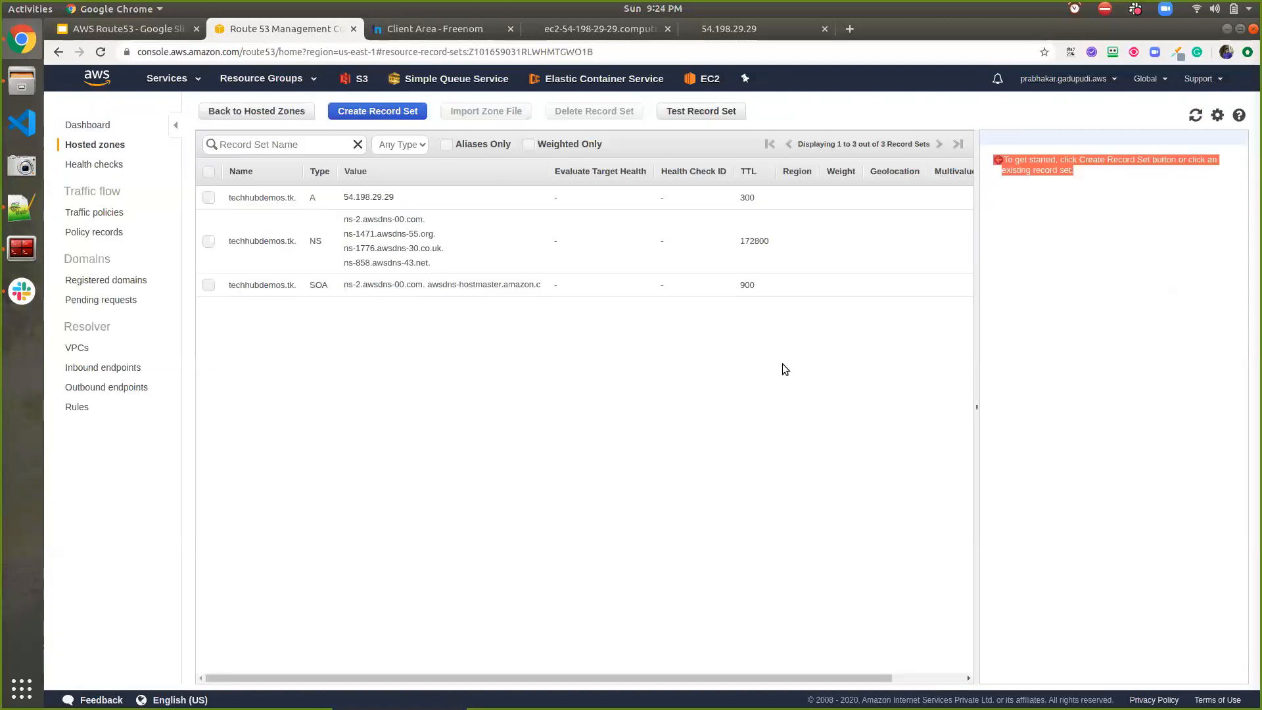
Create a second A record named www in the hosted zone with the value 54.198.29.29
click(380, 111)
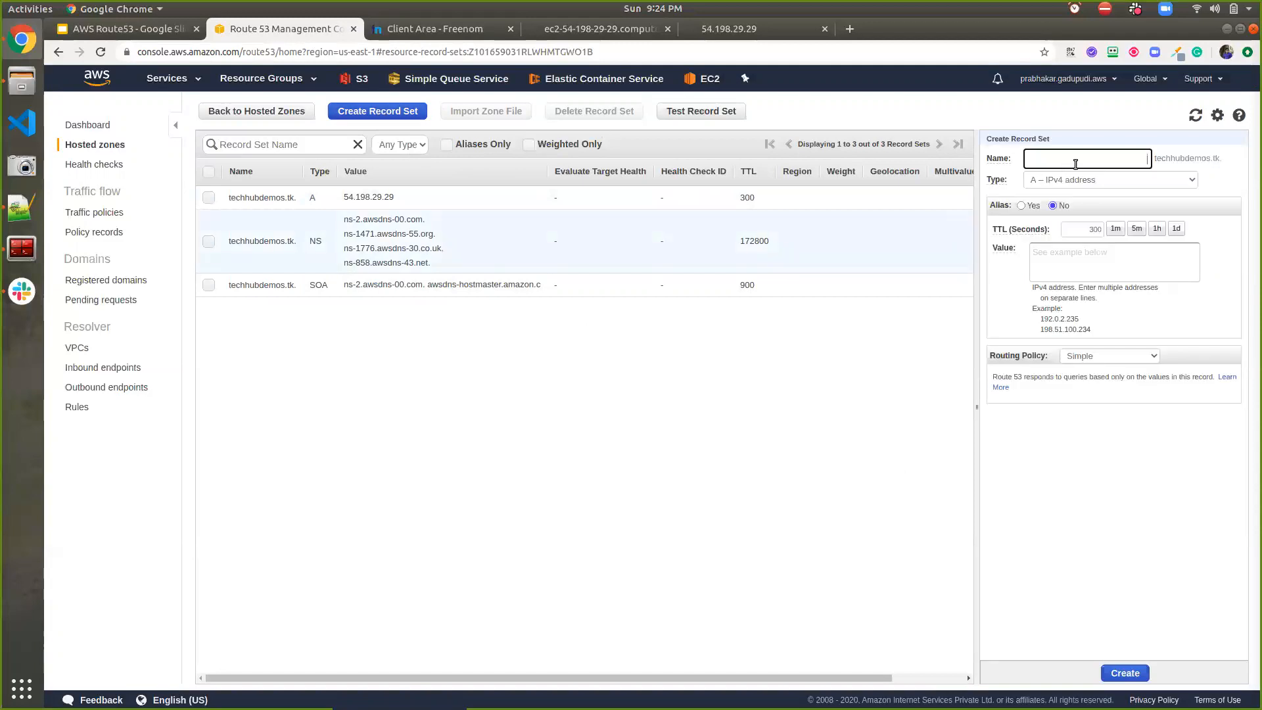
text(www)
click(1119, 254)
key(ctrl+v)
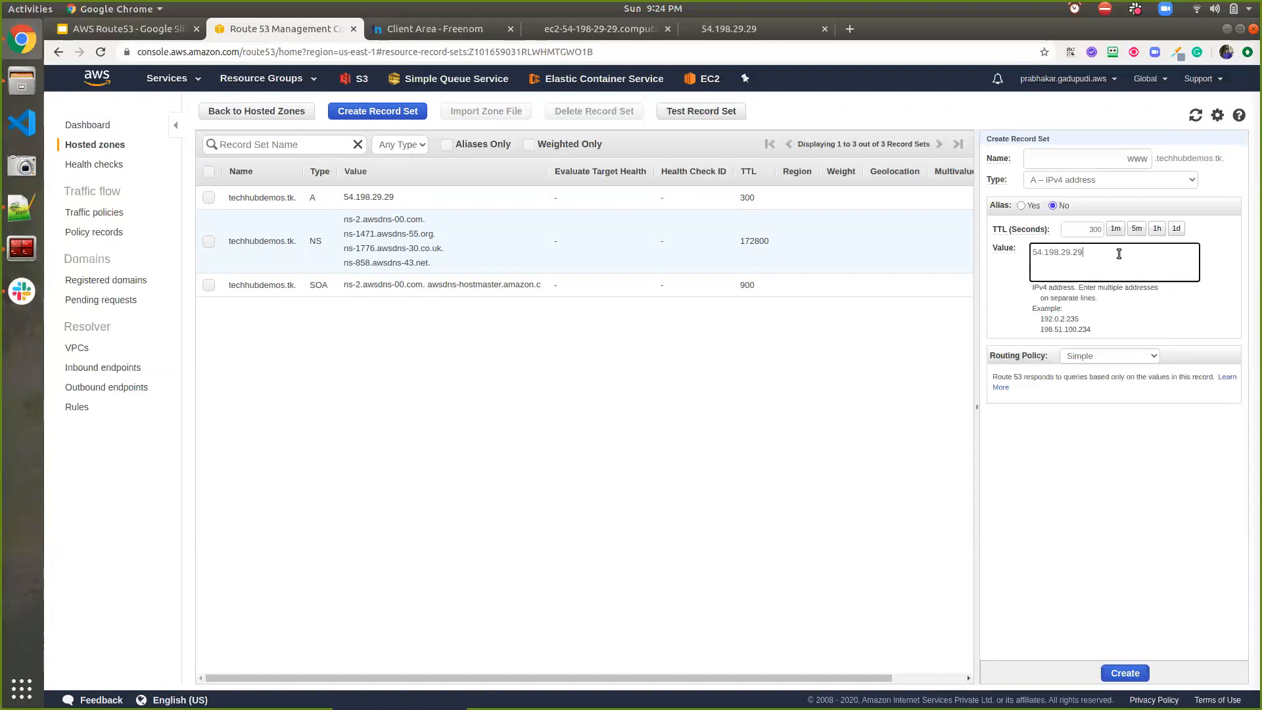
click(1113, 678)
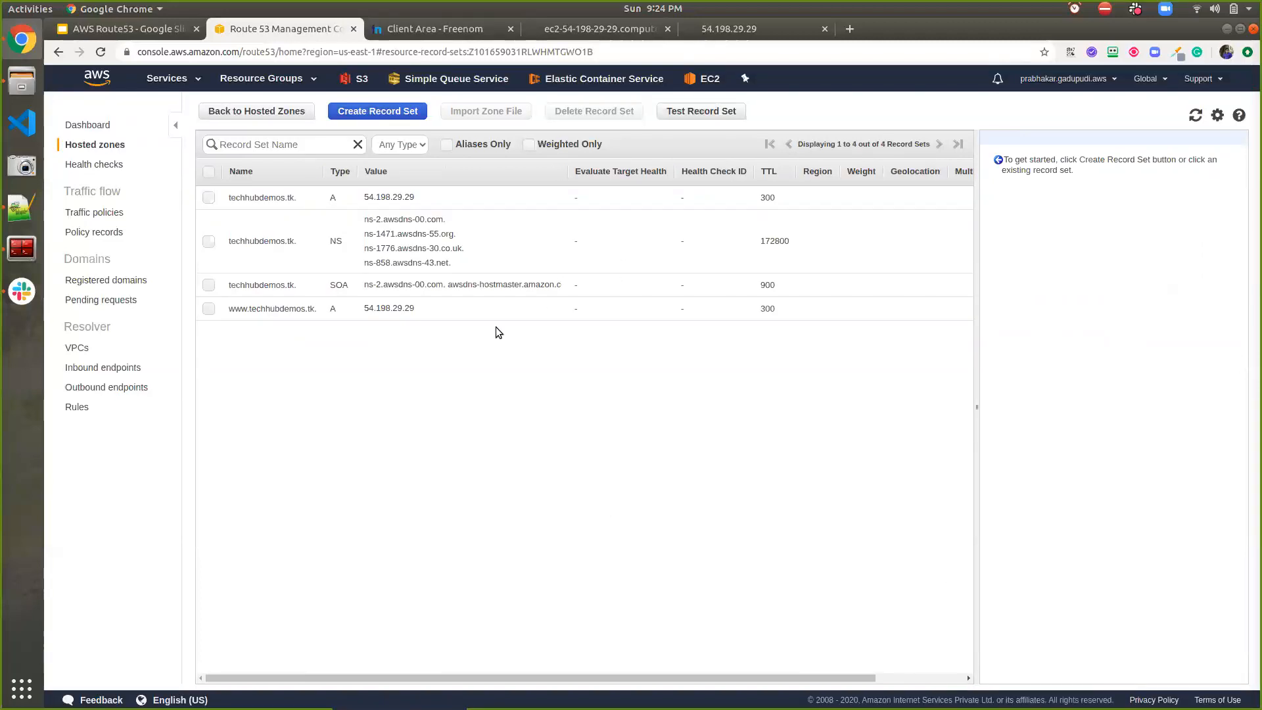
Review the details of the root and www A records and the NS record in the hosted zone
click(441, 196)
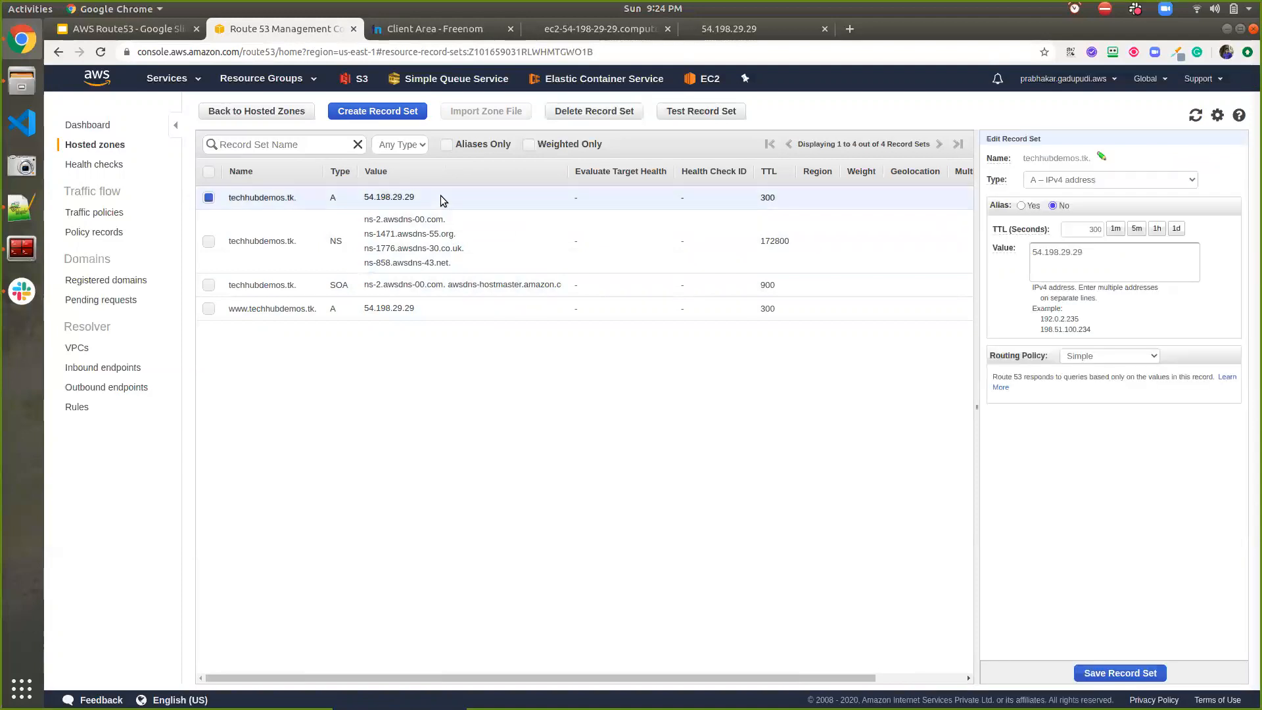
click(418, 315)
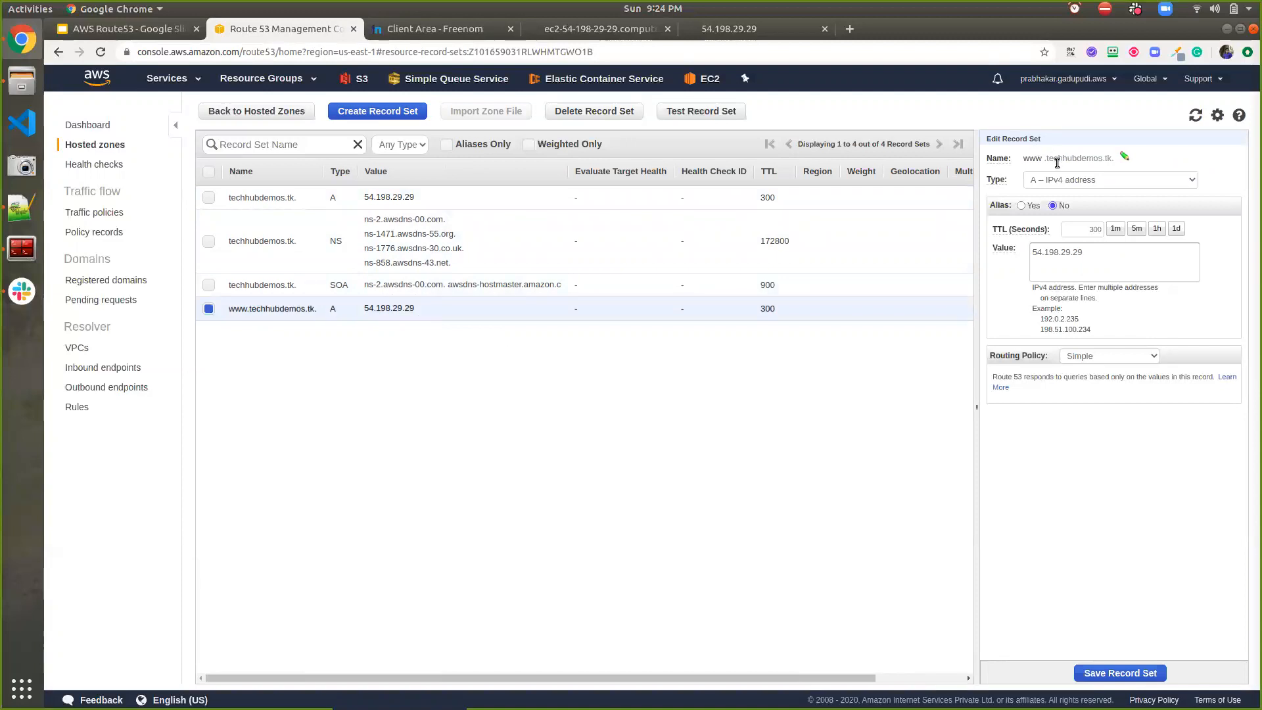
click(658, 197)
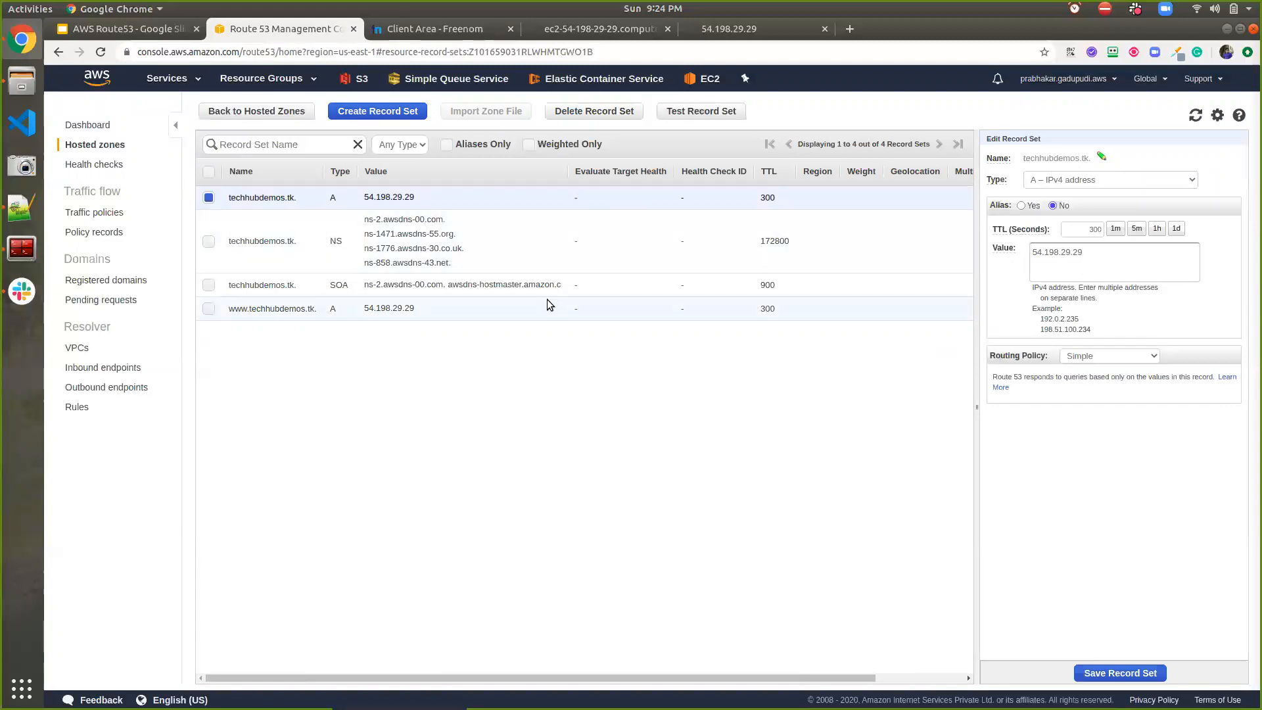
click(523, 270)
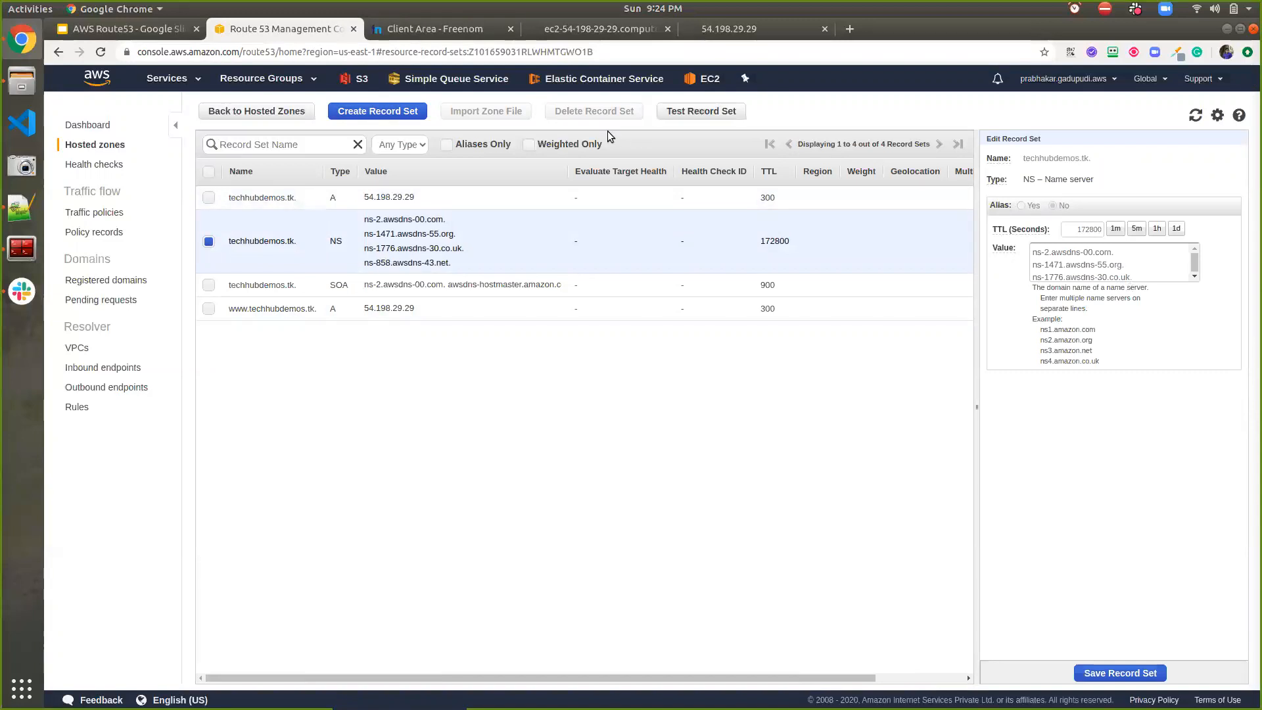
Open the nameserver settings of techhubdemos.tk in Freenom and choose to use custom nameservers
click(471, 28)
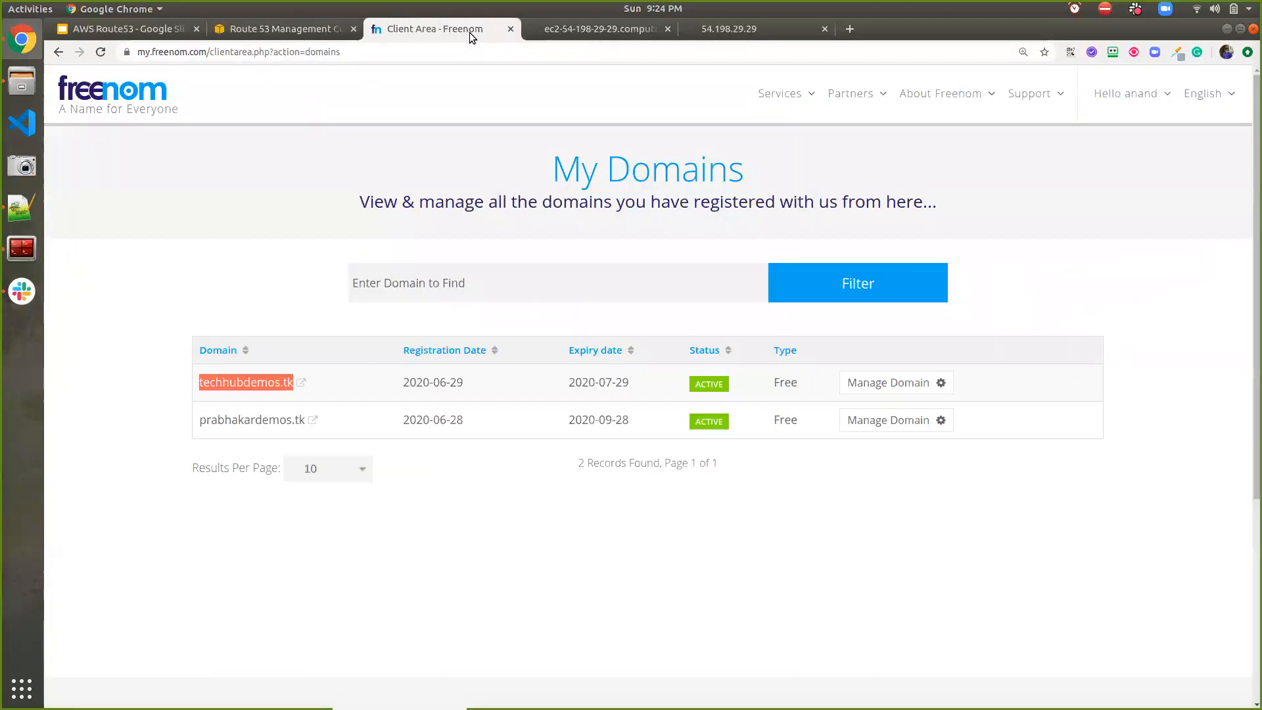
click(419, 299)
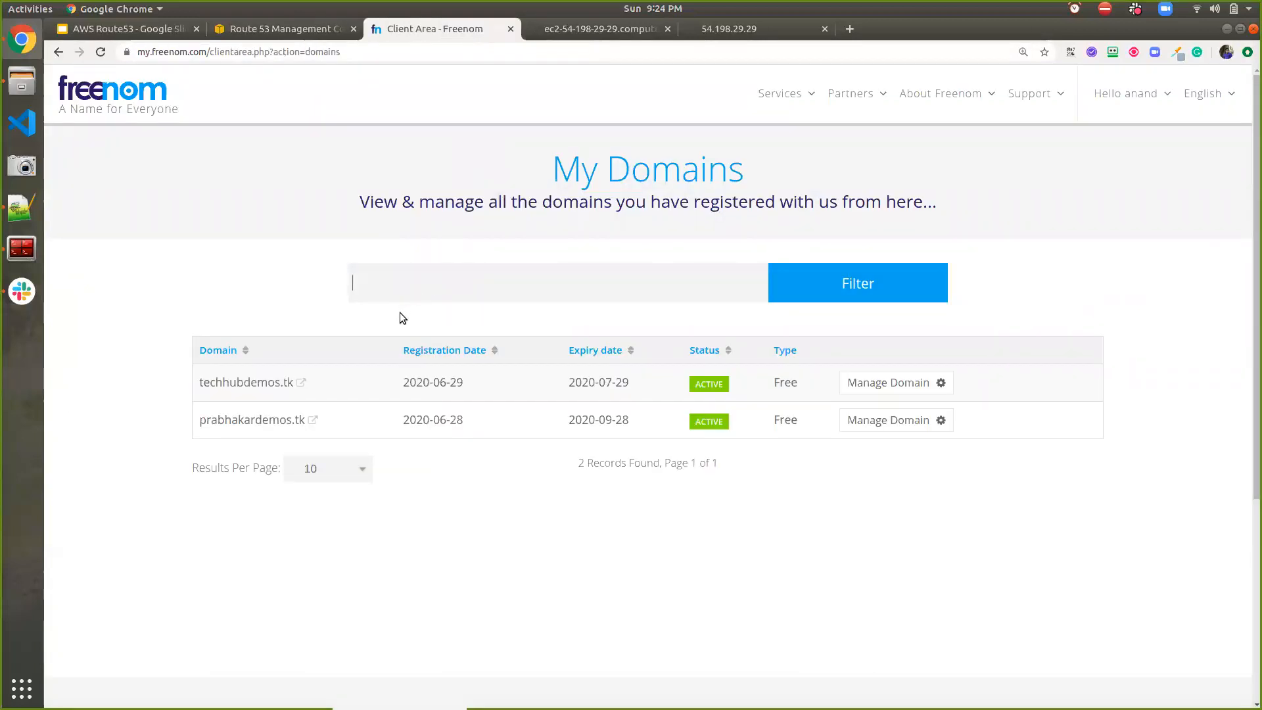
click(876, 381)
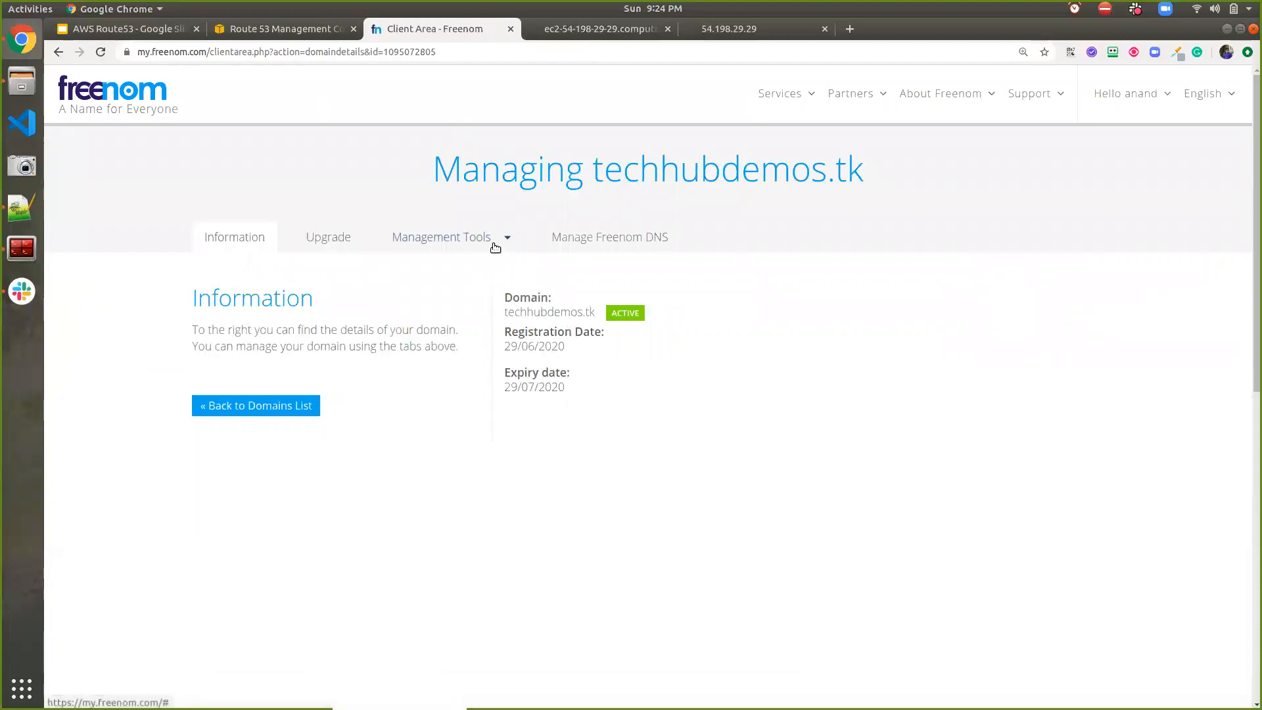
click(493, 247)
click(433, 272)
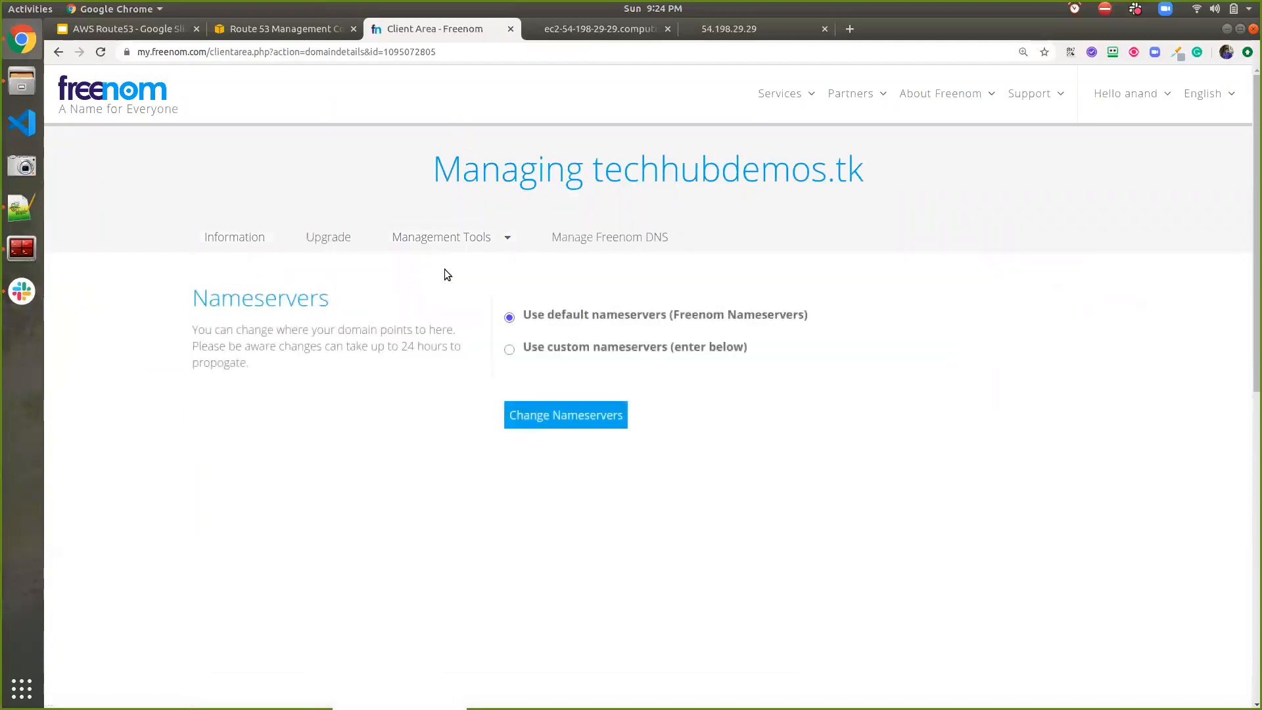
click(508, 350)
scroll(514, 376, down, 2)
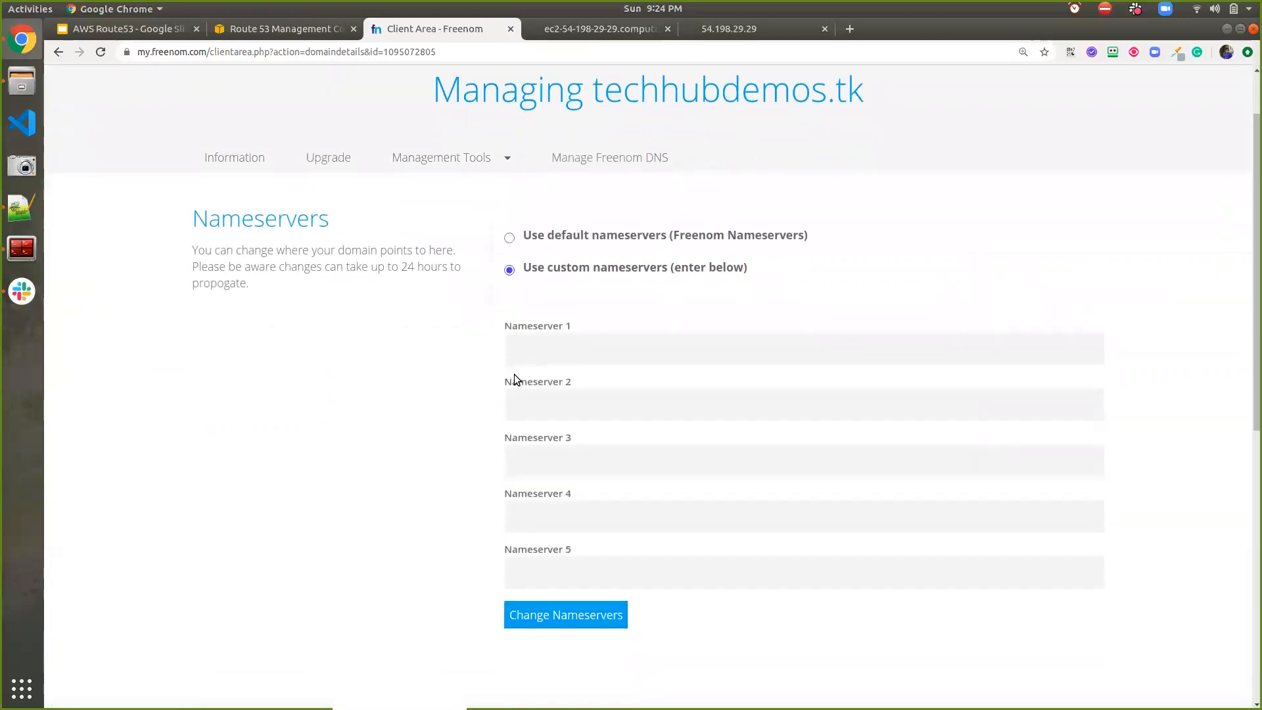
Copy the first name server, ns-2.awsdns-00.com., from the Route 53 NS record into Freenom's Nameserver 1 field
click(313, 29)
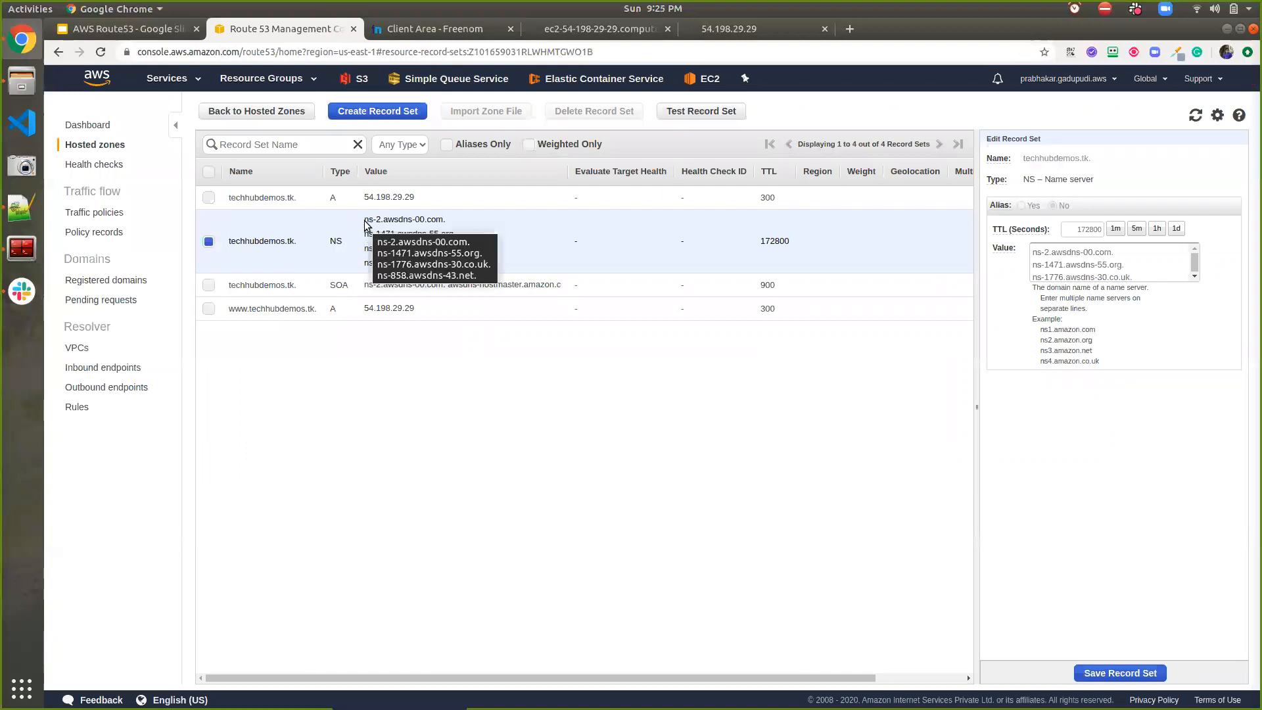
drag(366, 220, 389, 33)
key(ctrl+c)
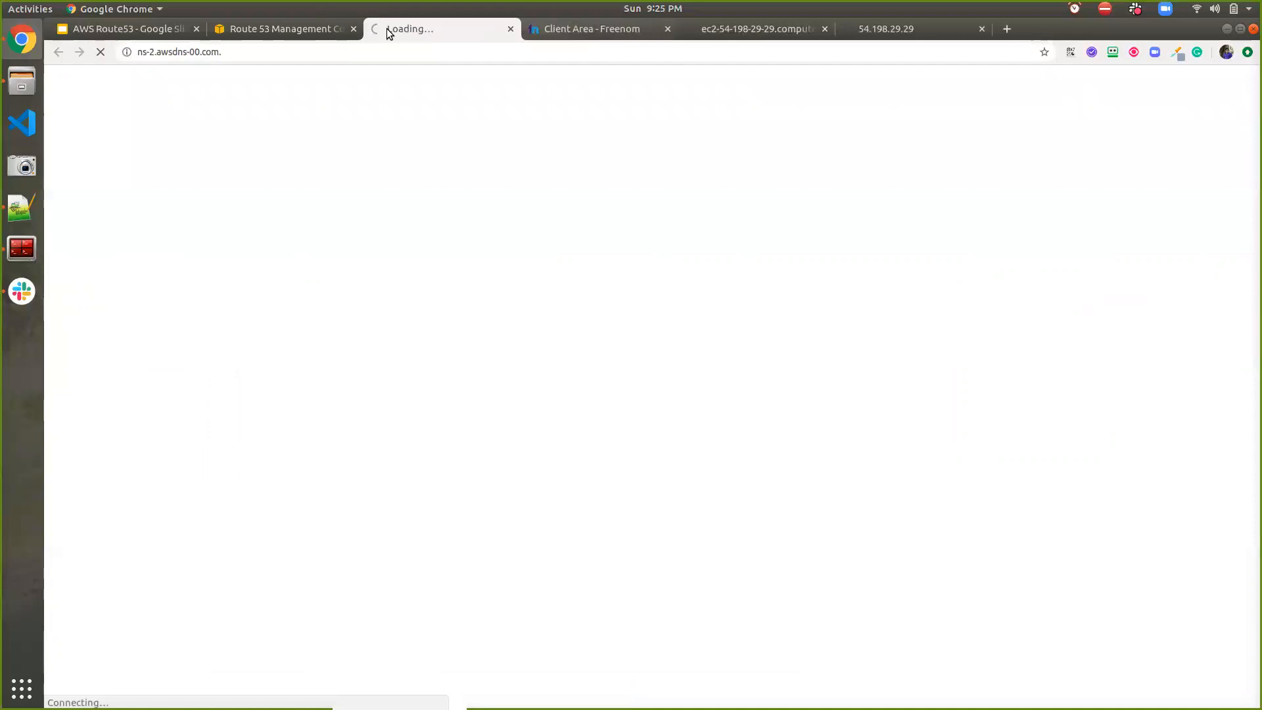
key(ctrl+w)
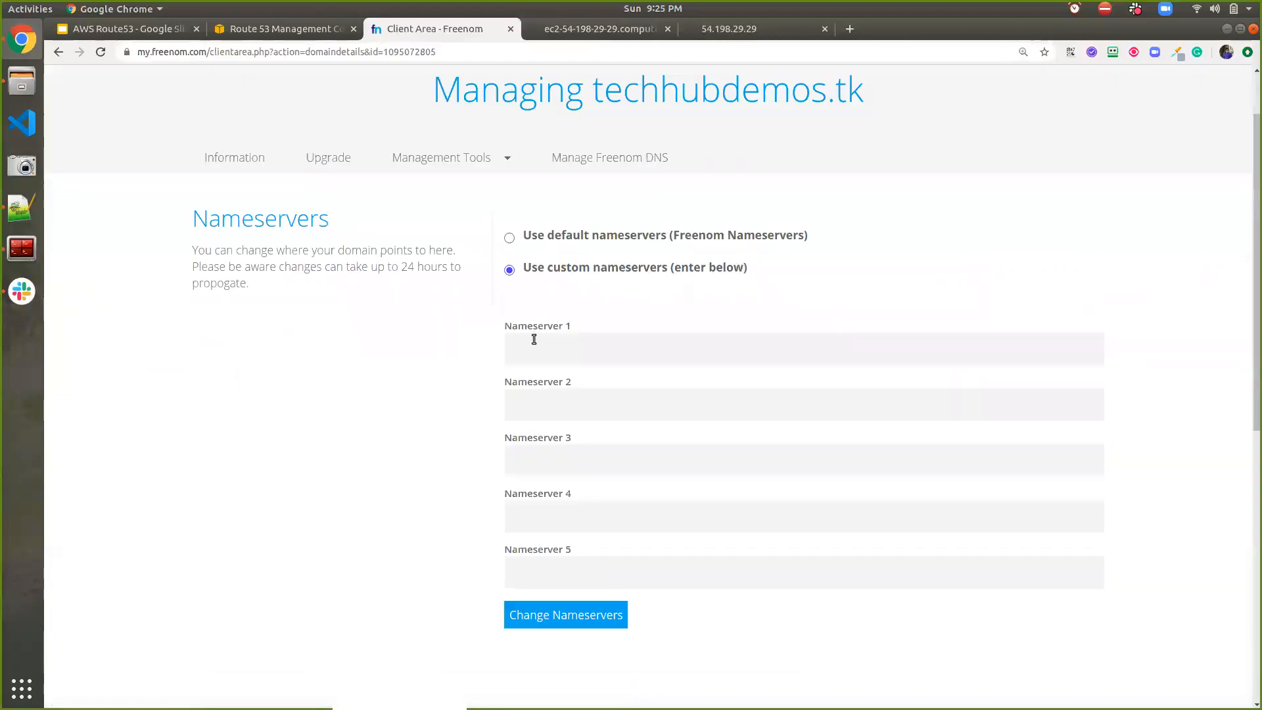
key(ctrl+v)
Copy the second name server, ns-1471.awsdns-55.org., from the Route 53 NS record into Freenom's Nameserver 2 field
key(ctrl+shift+Tab)
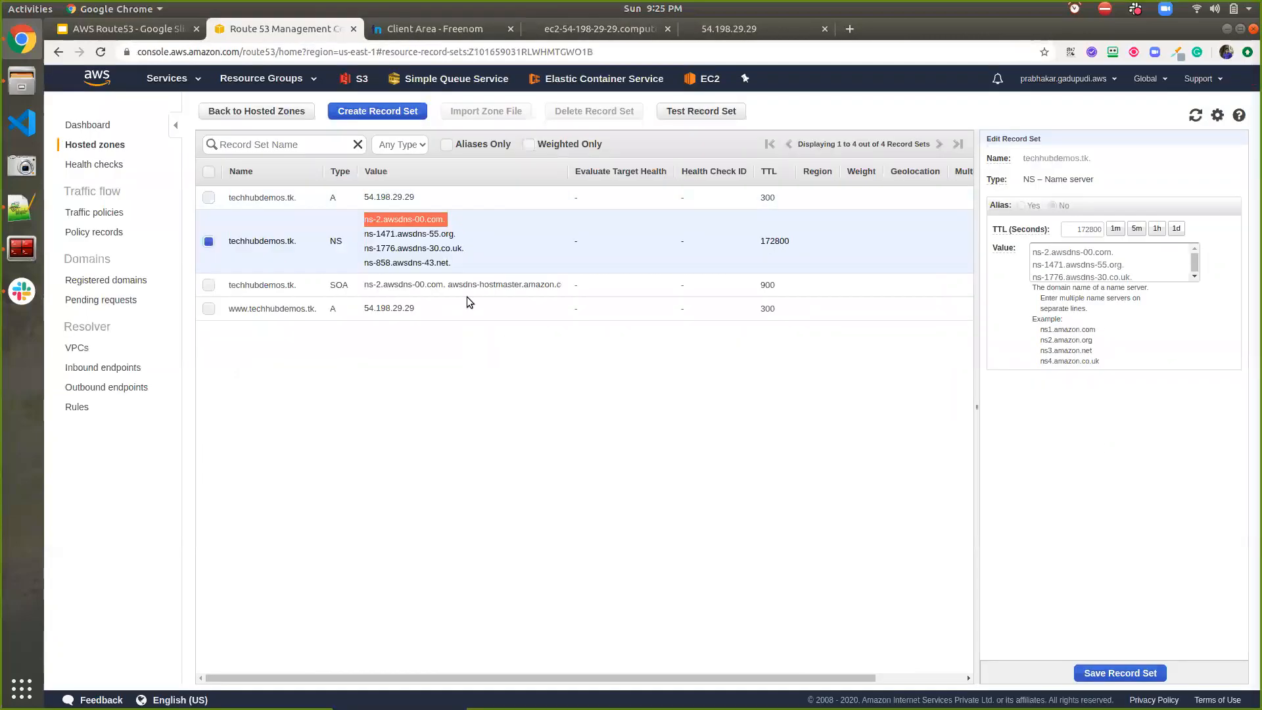
drag(366, 237, 441, 235)
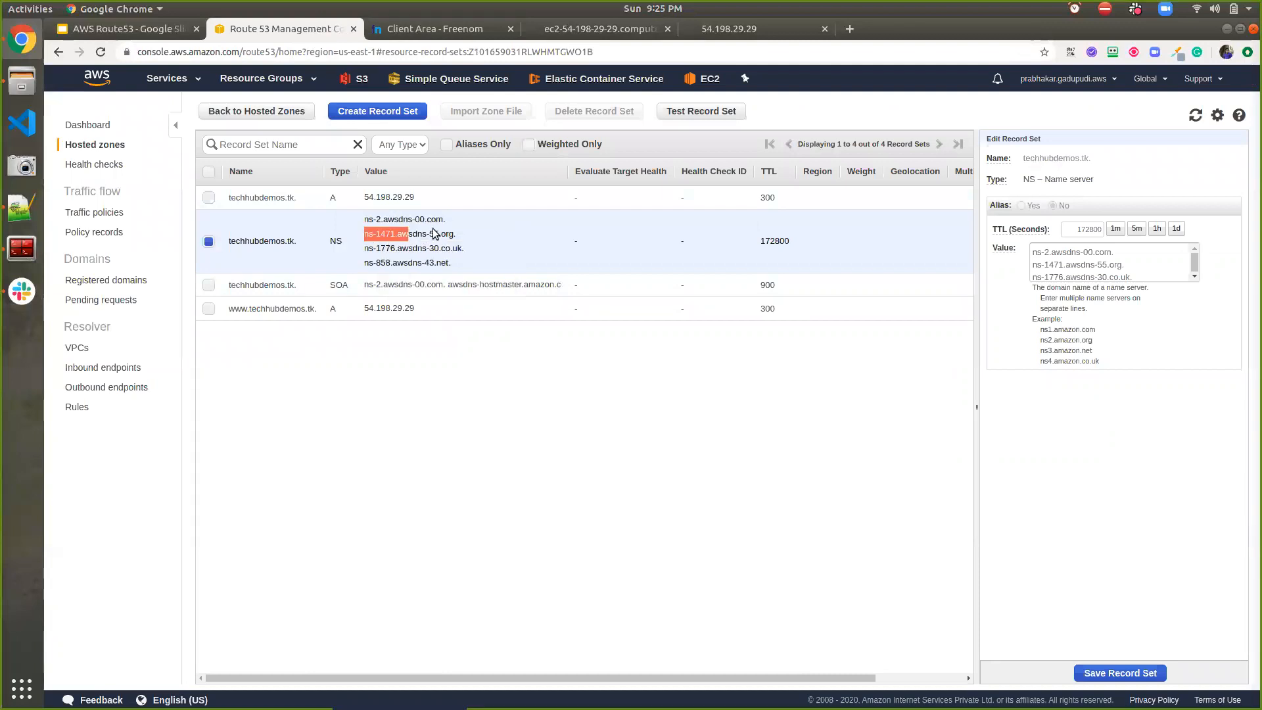
triple_click(479, 230)
key(ctrl+c)
key(ctrl+Tab)
click(541, 409)
key(ctrl+v)
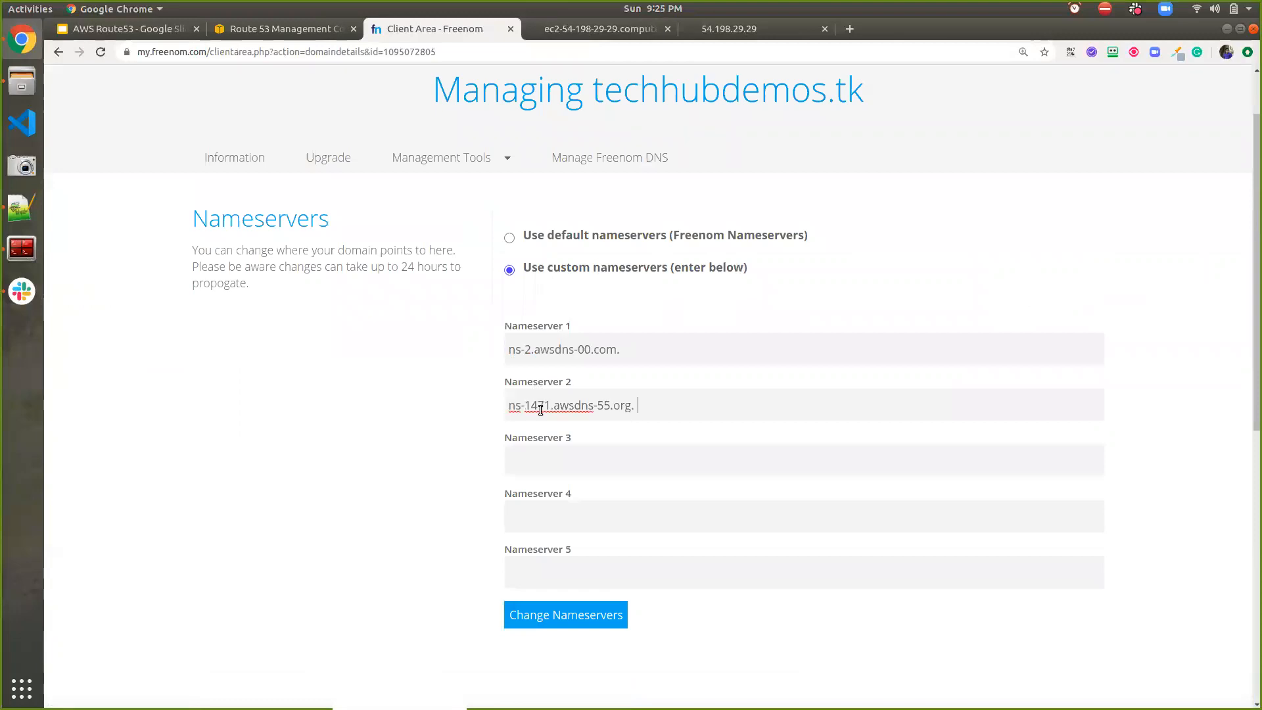
Copy the third name server, ns-1776.awsdns-30.co.uk., from the Route 53 NS record into Freenom's Nameserver 3 field
click(300, 30)
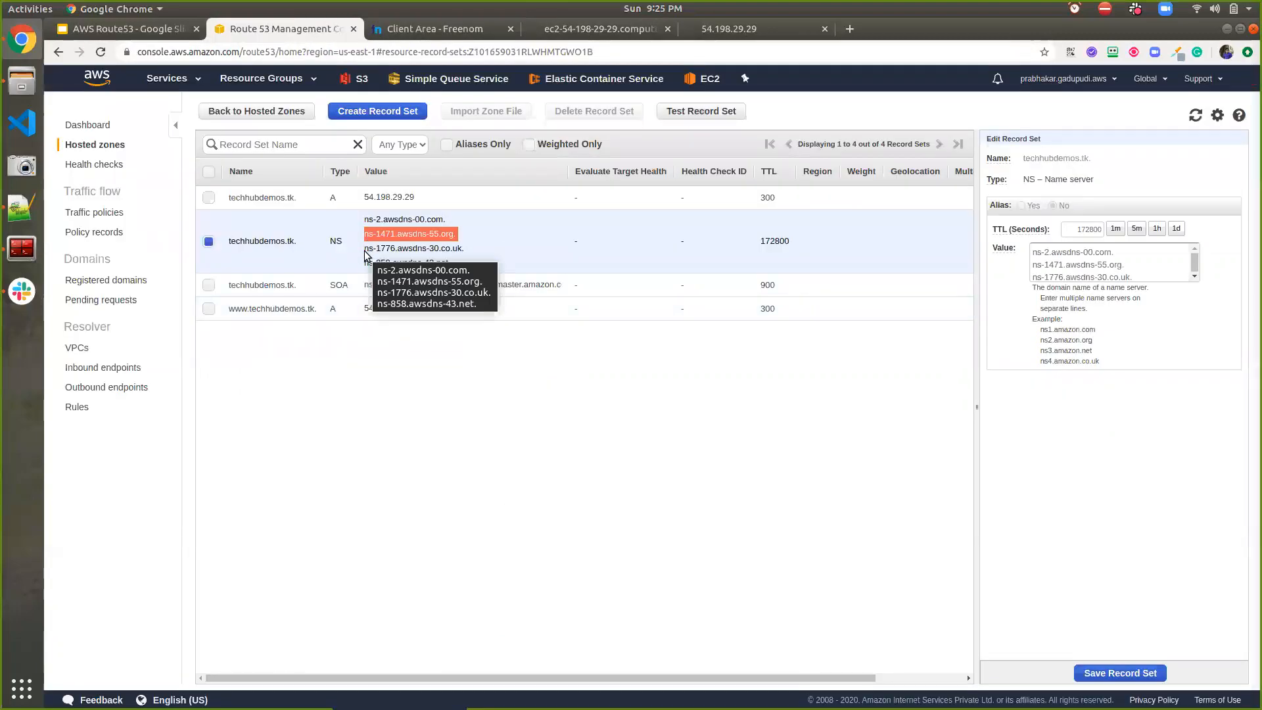
drag(366, 249, 464, 249)
key(ctrl+c)
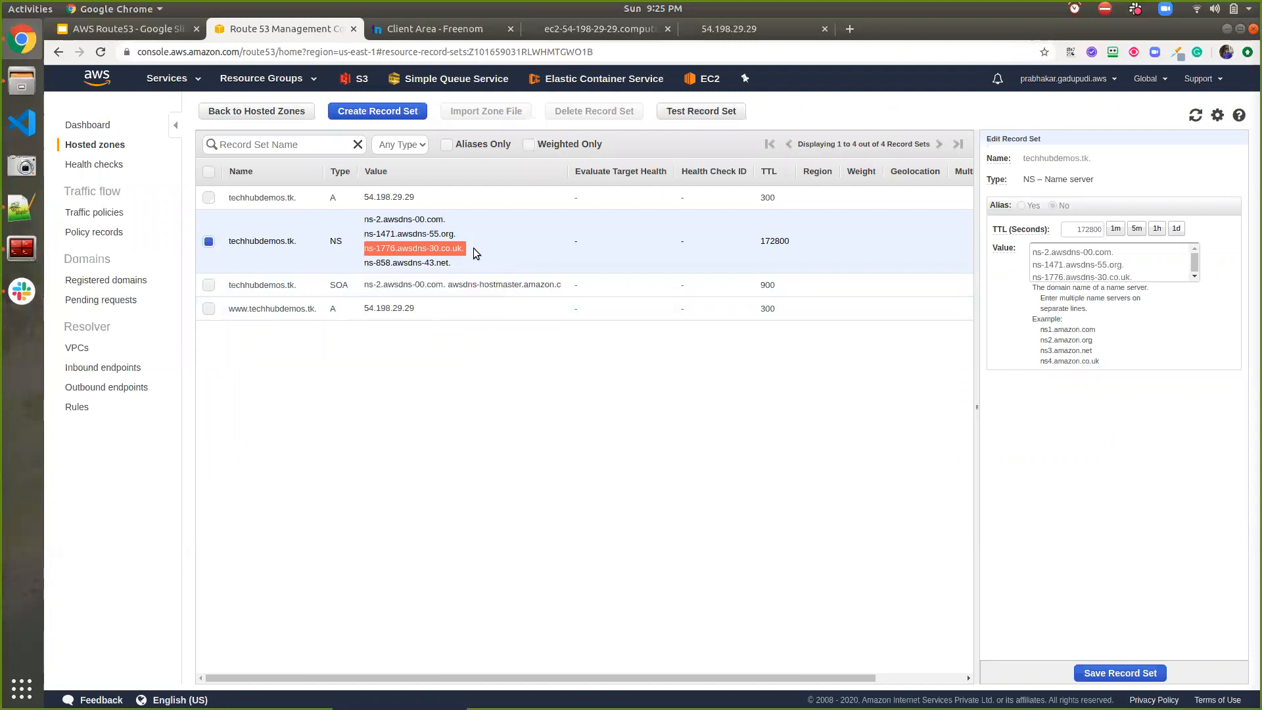
click(396, 33)
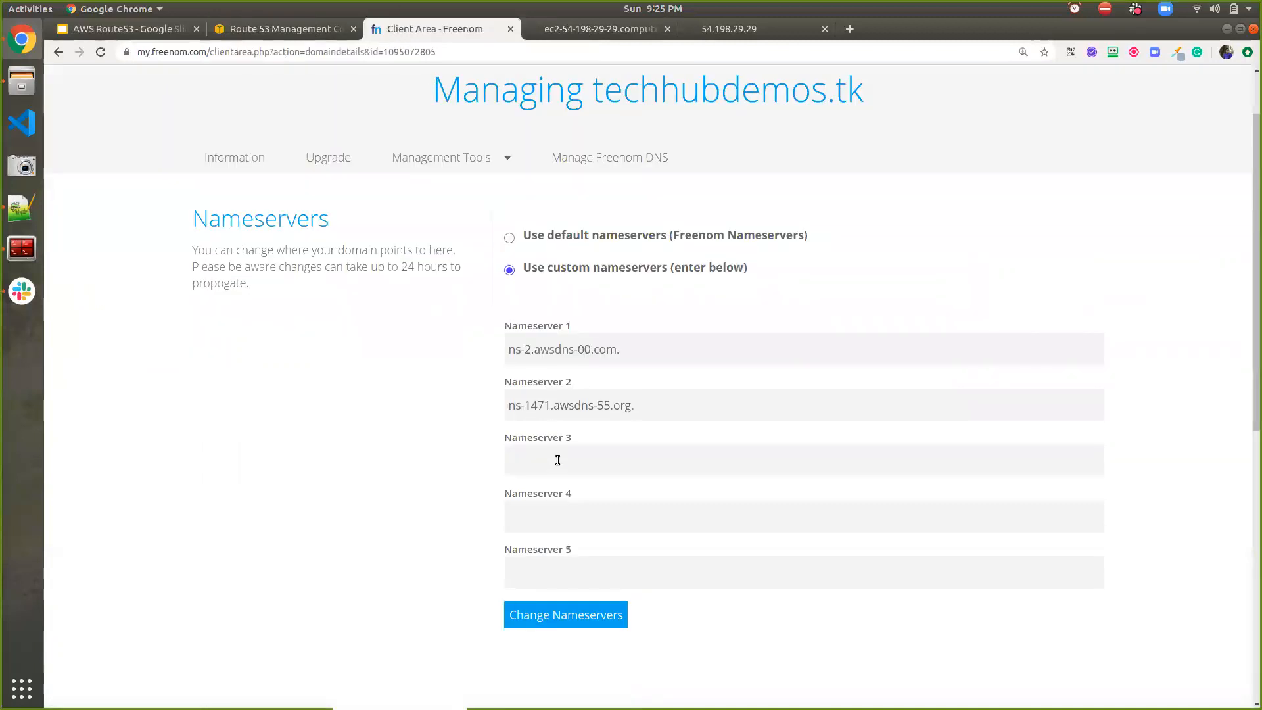
key(ctrl+v)
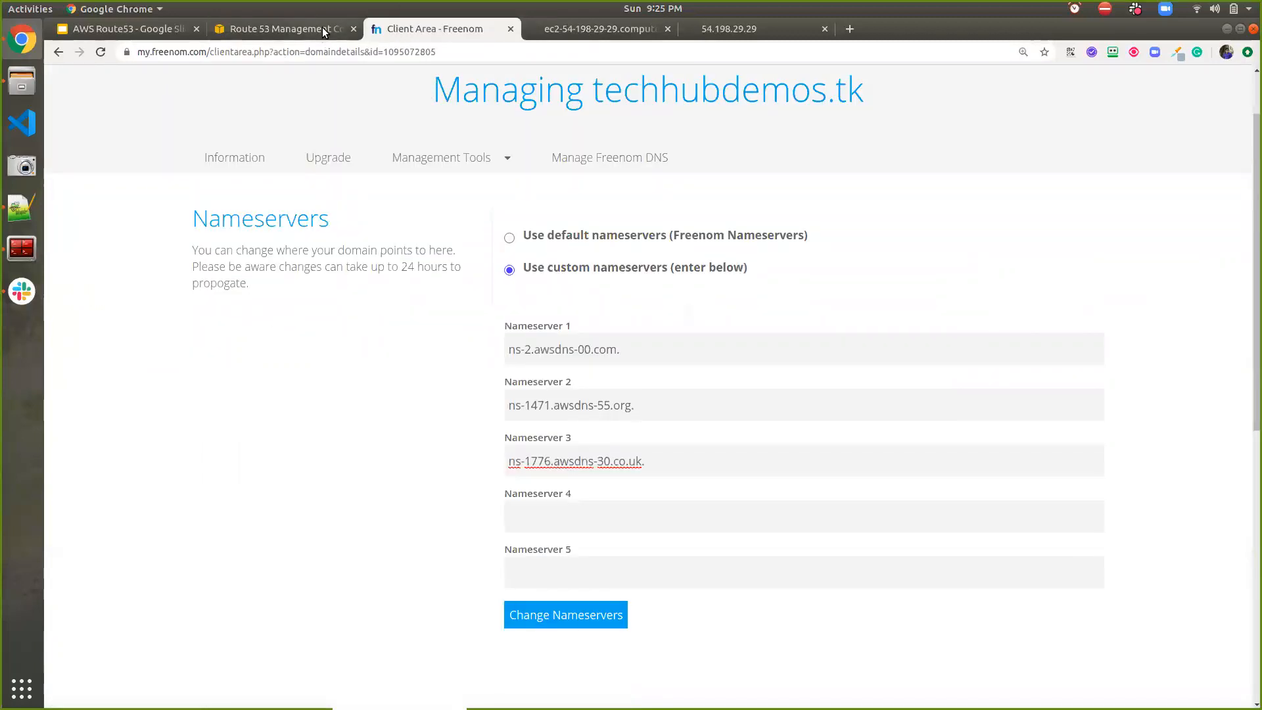
Copy the fourth name server, ns-858.awsdns-43.net., from the Route 53 NS record into Freenom's Nameserver 4 field
click(299, 29)
drag(366, 263, 464, 265)
key(ctrl+c)
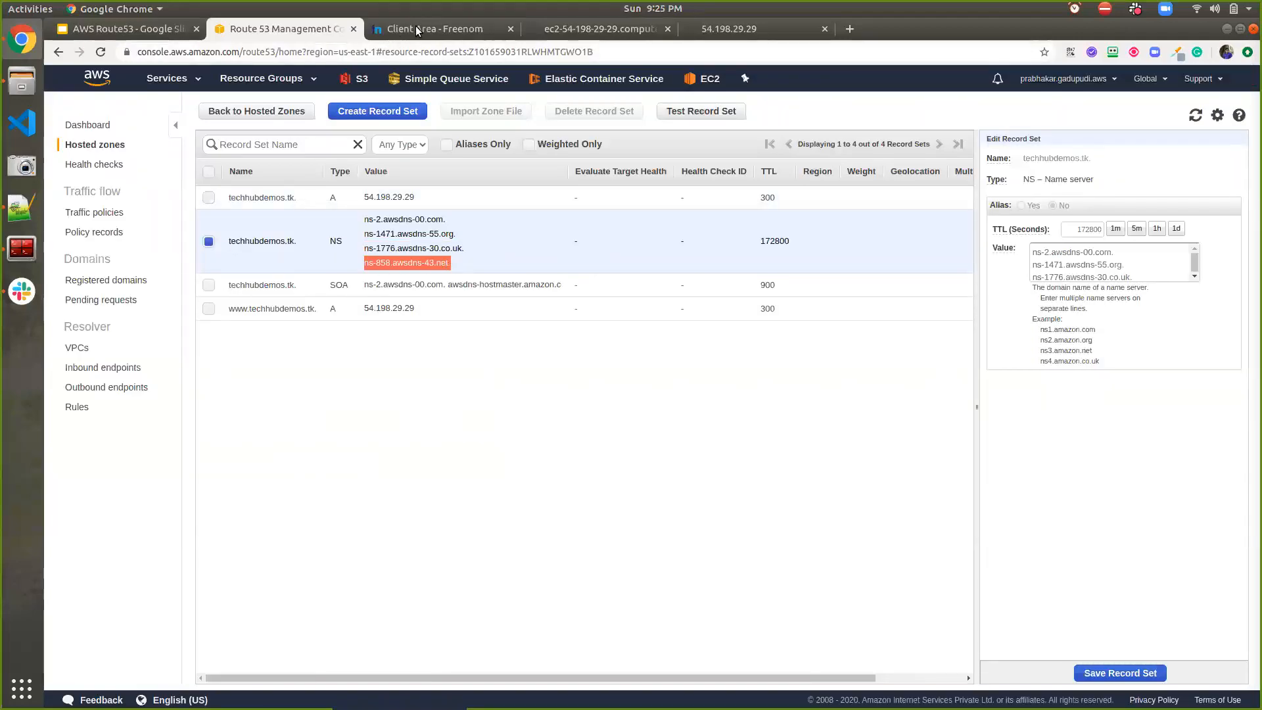
key(ctrl+Tab)
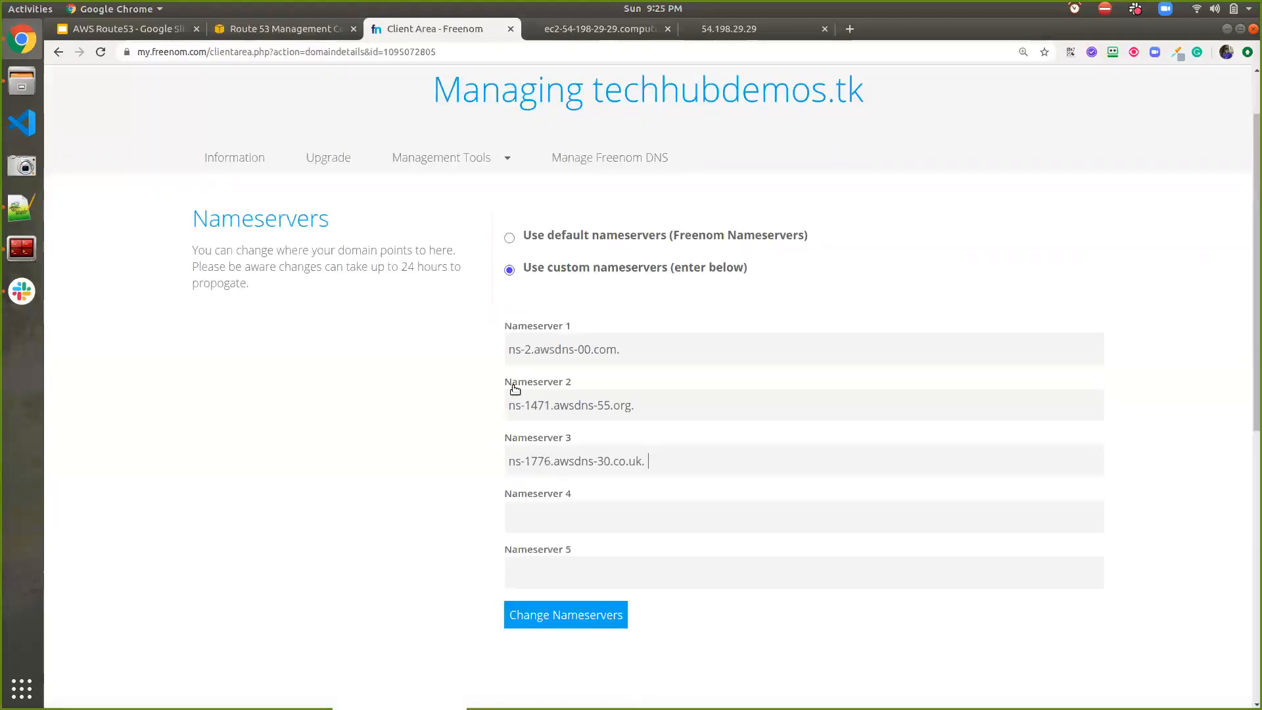
click(593, 522)
key(ctrl+v)
Remove the trailing dot from each of the four nameserver entries and submit the nameserver change in Freenom
click(656, 353)
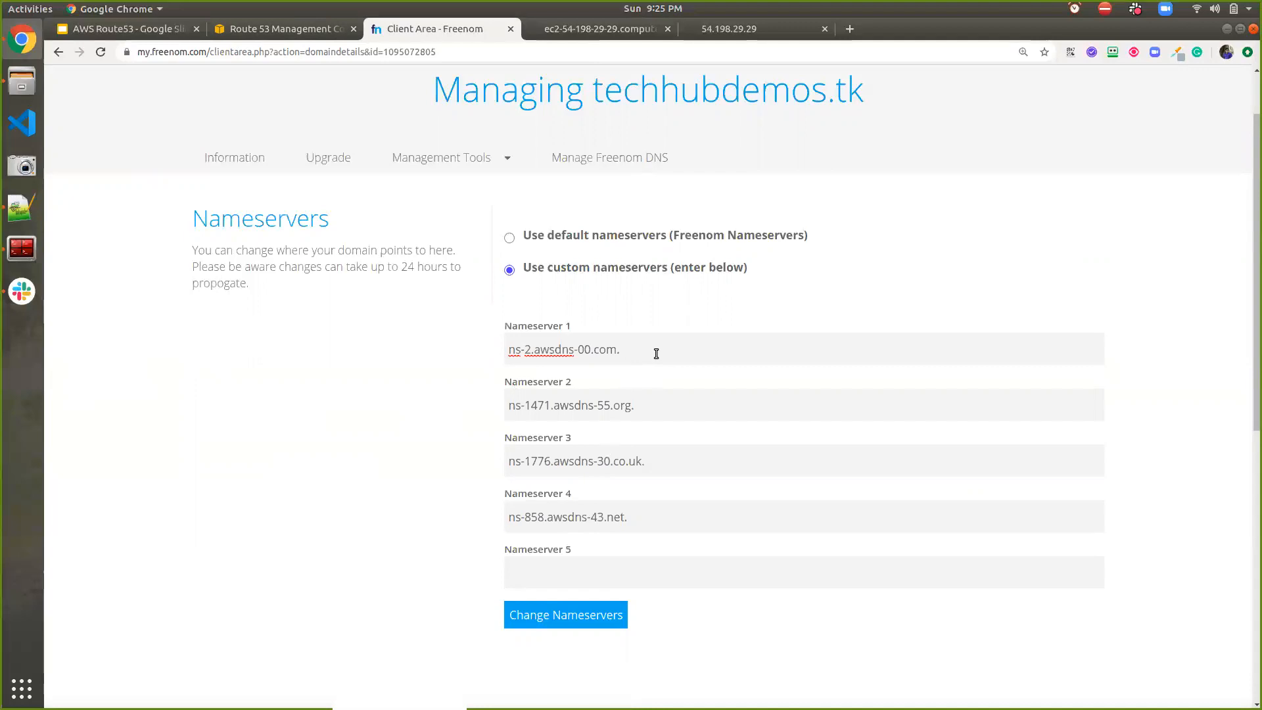
key(Tab)
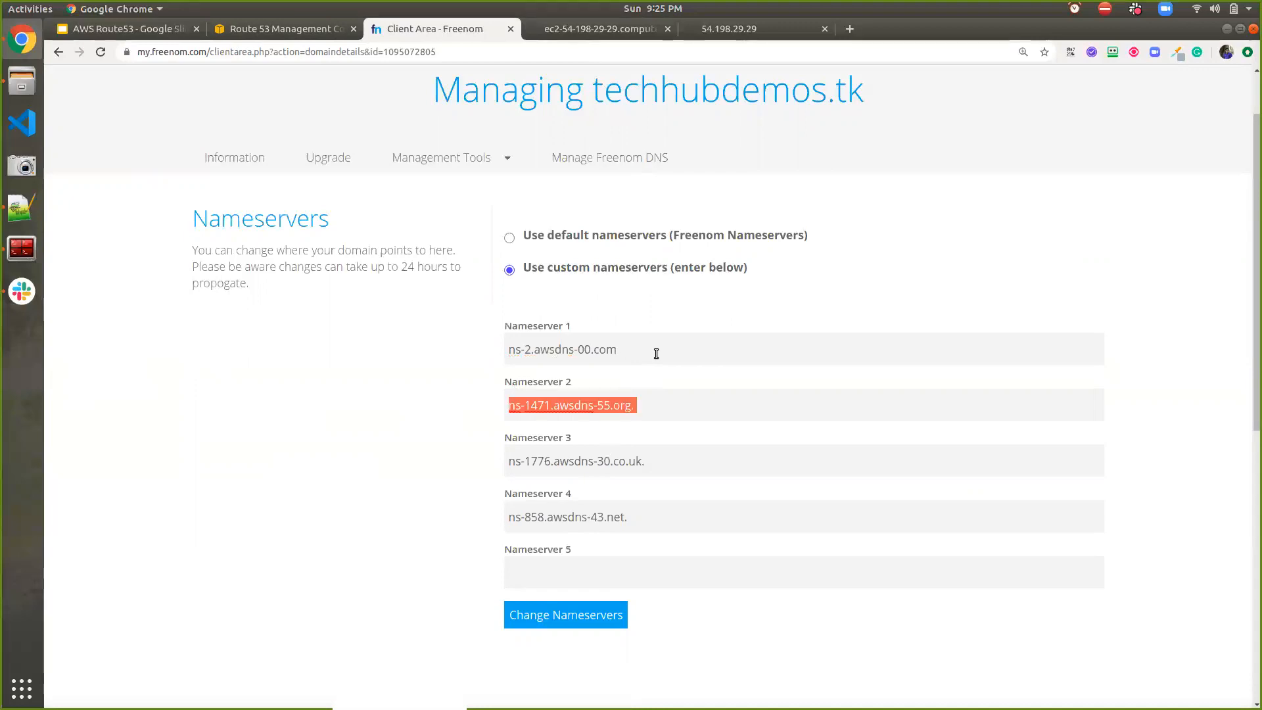
key(End)
key(Tab)
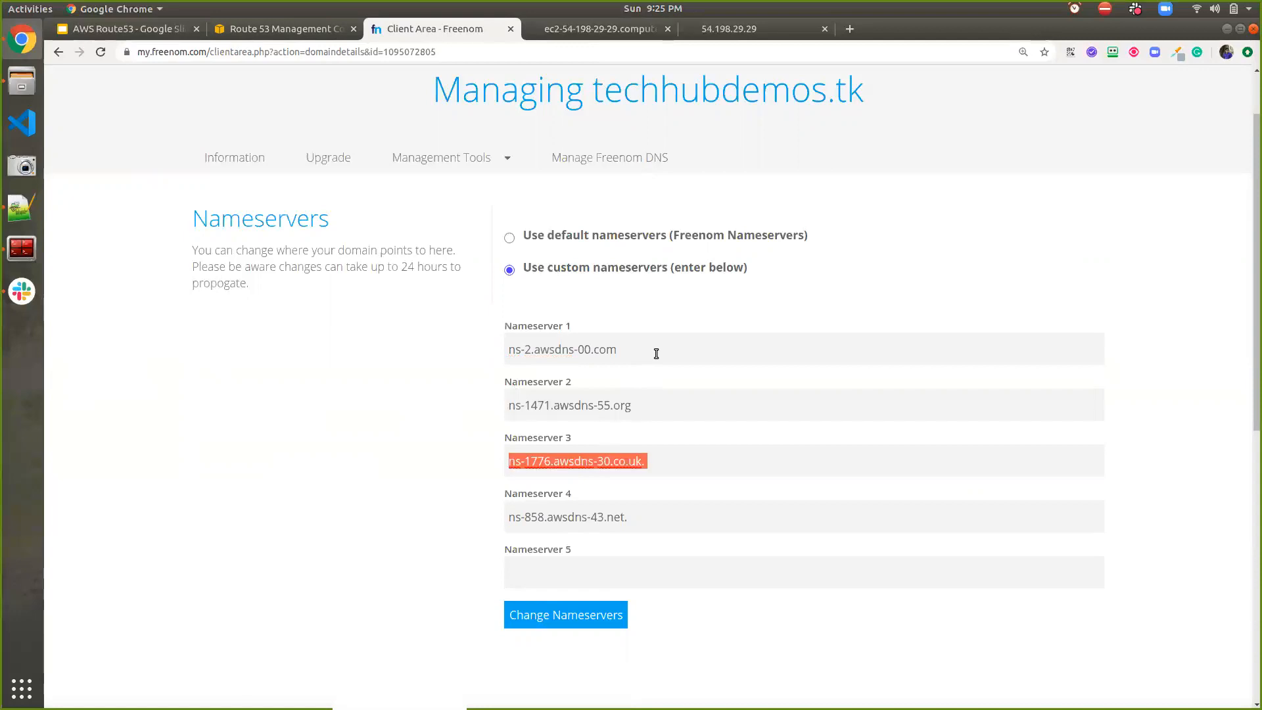
key(End)
key(BackSpace)
key(Tab)
key(End)
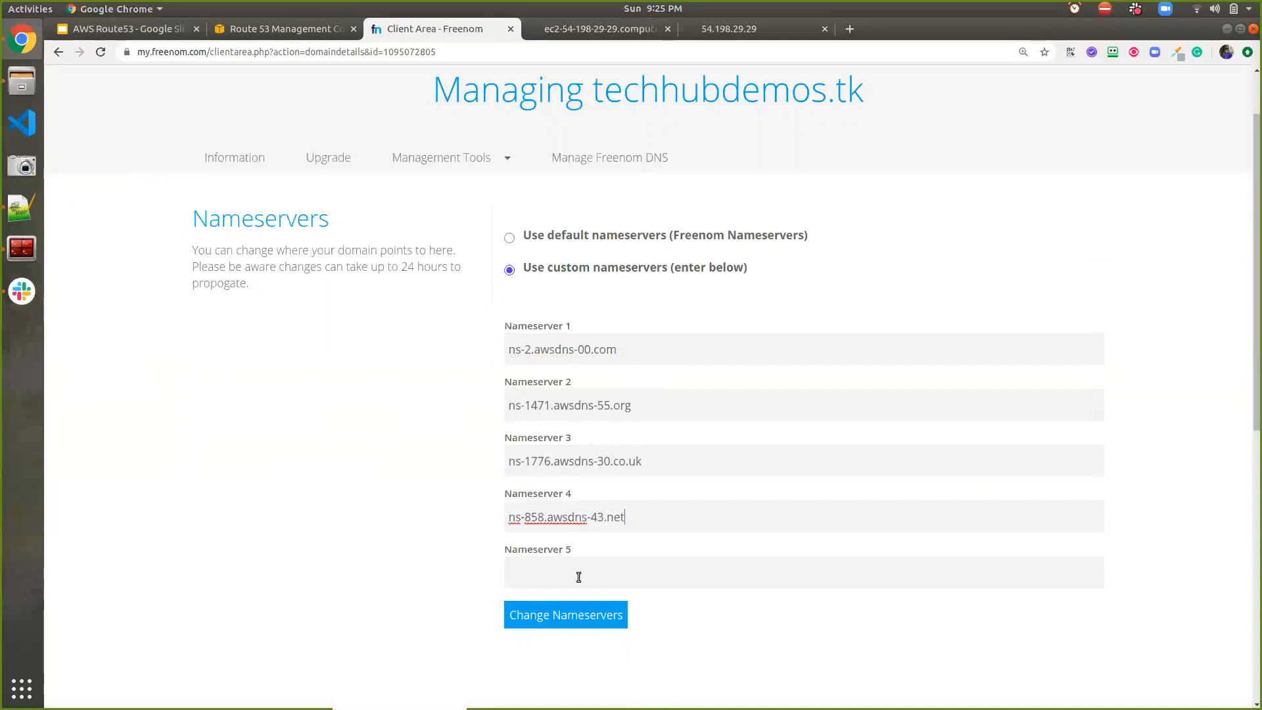
click(572, 623)
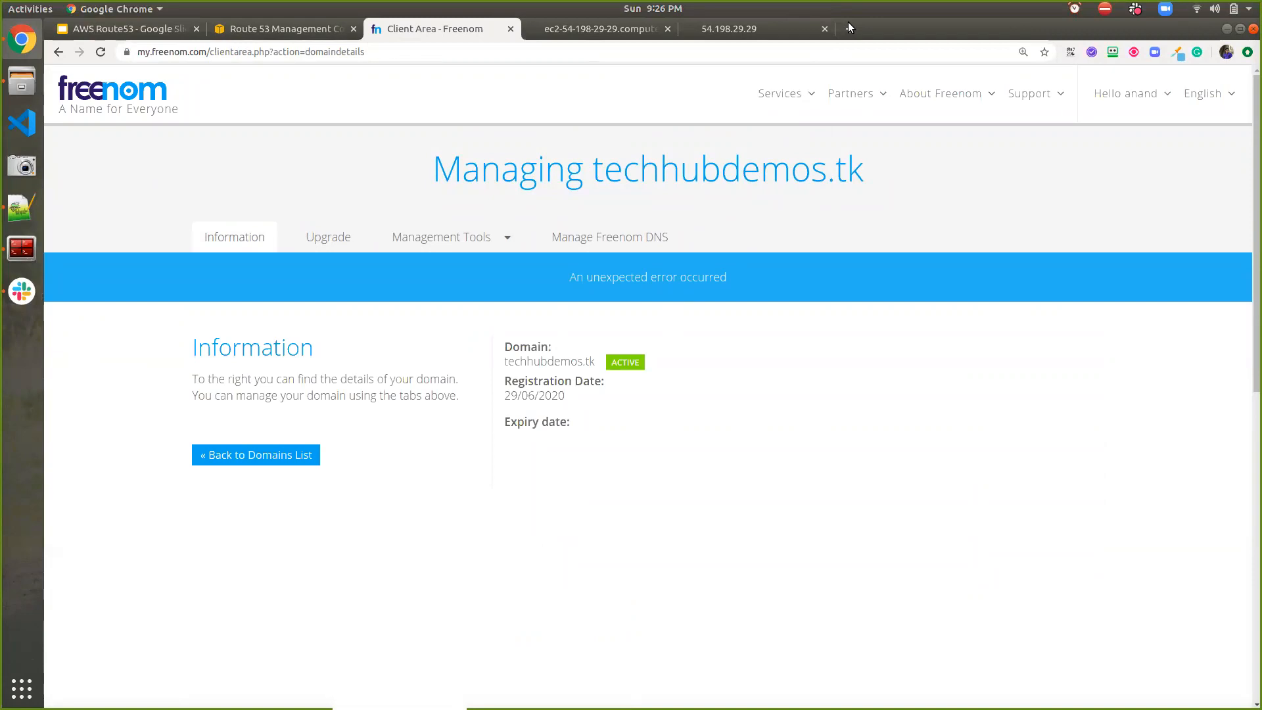
View the EC2 page by its public DNS name and IP address, and load techhubdemos.tk in a new browser tab
key(ctrl+Tab)
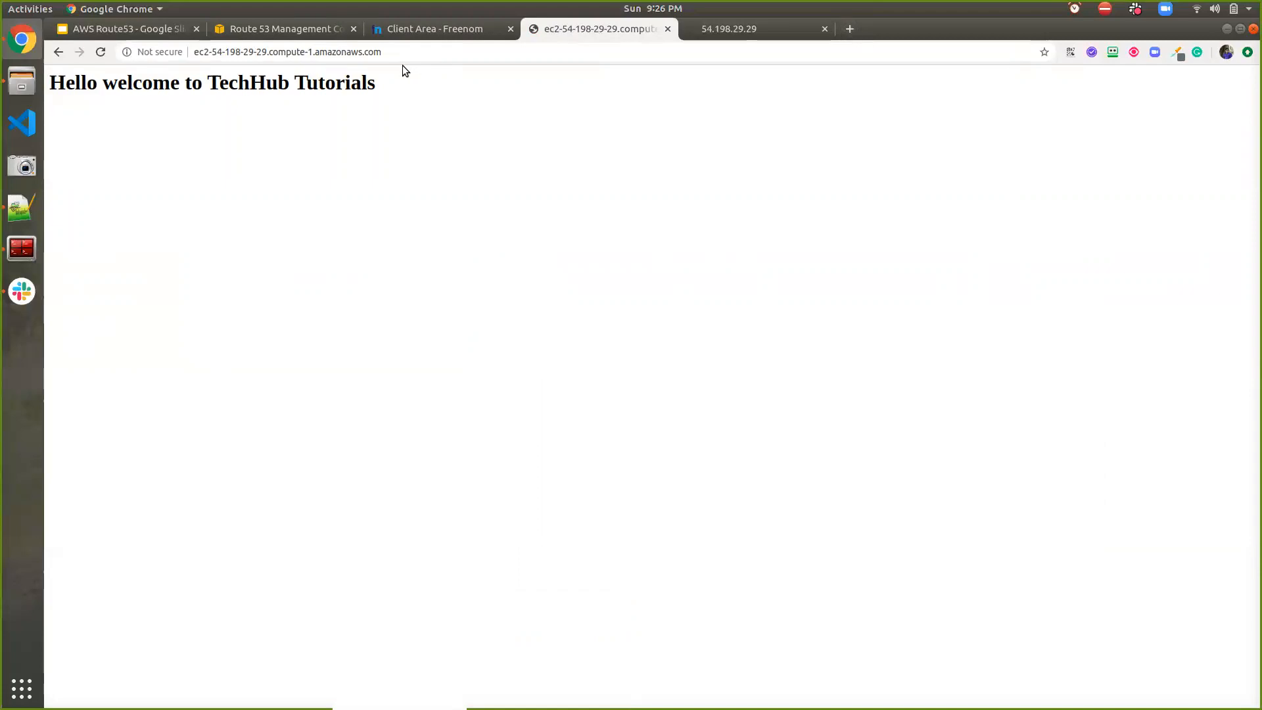
key(ctrl+Tab)
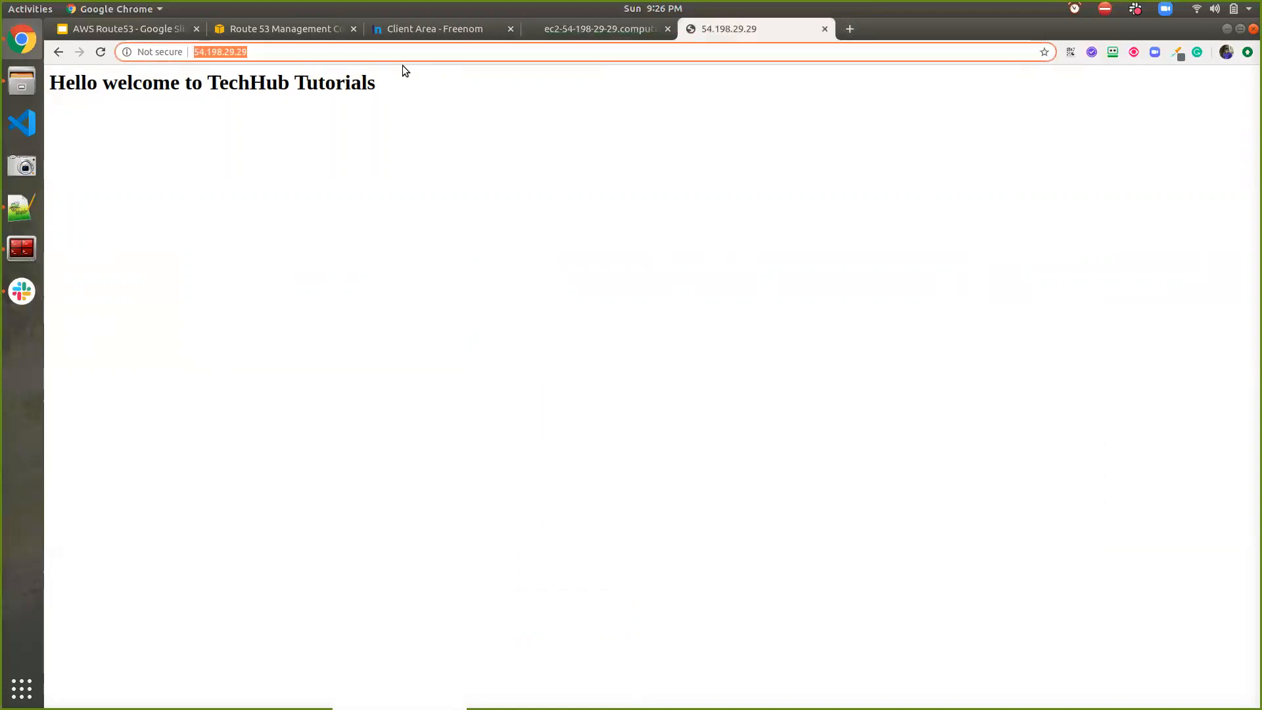
key(ctrl+t)
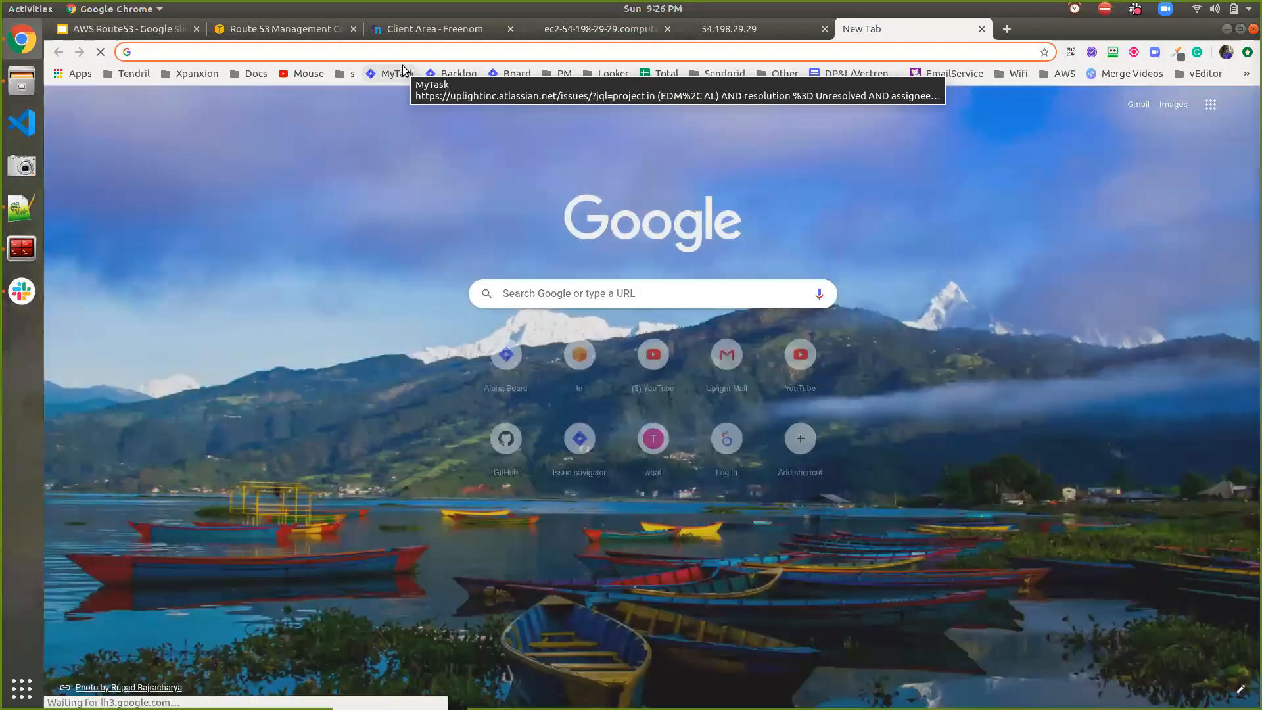
text(tech)
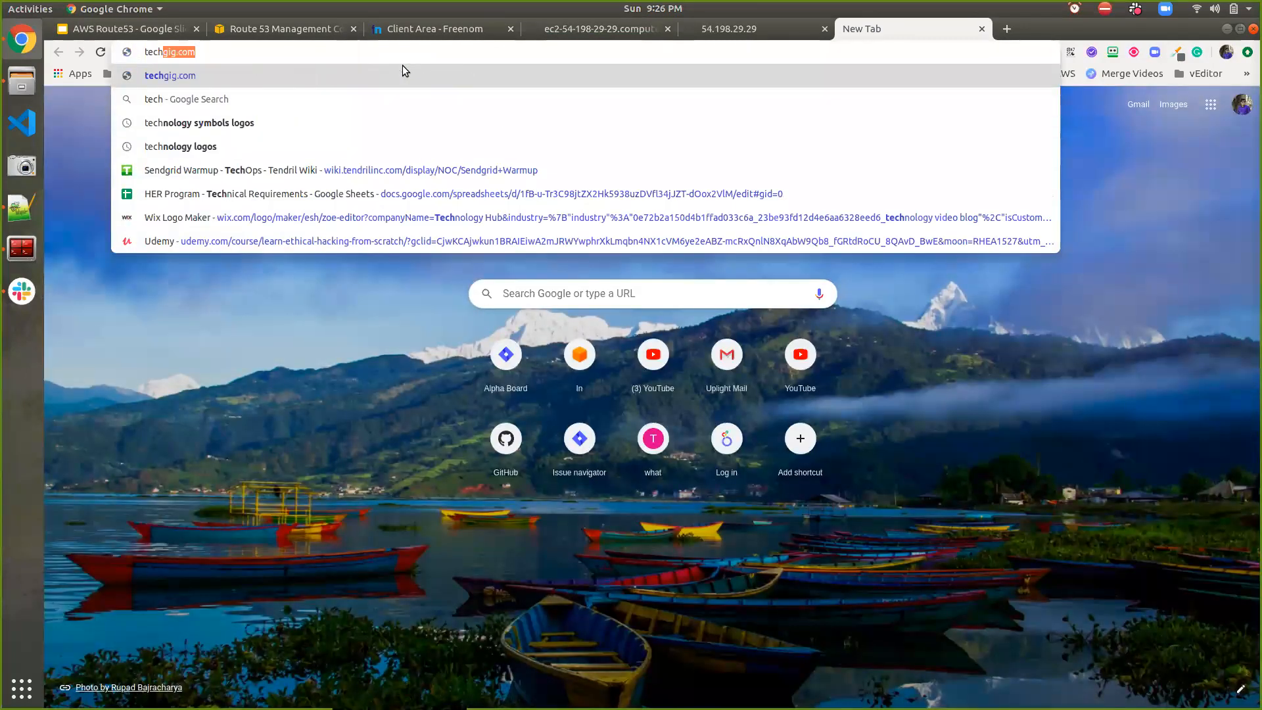
text(hub)
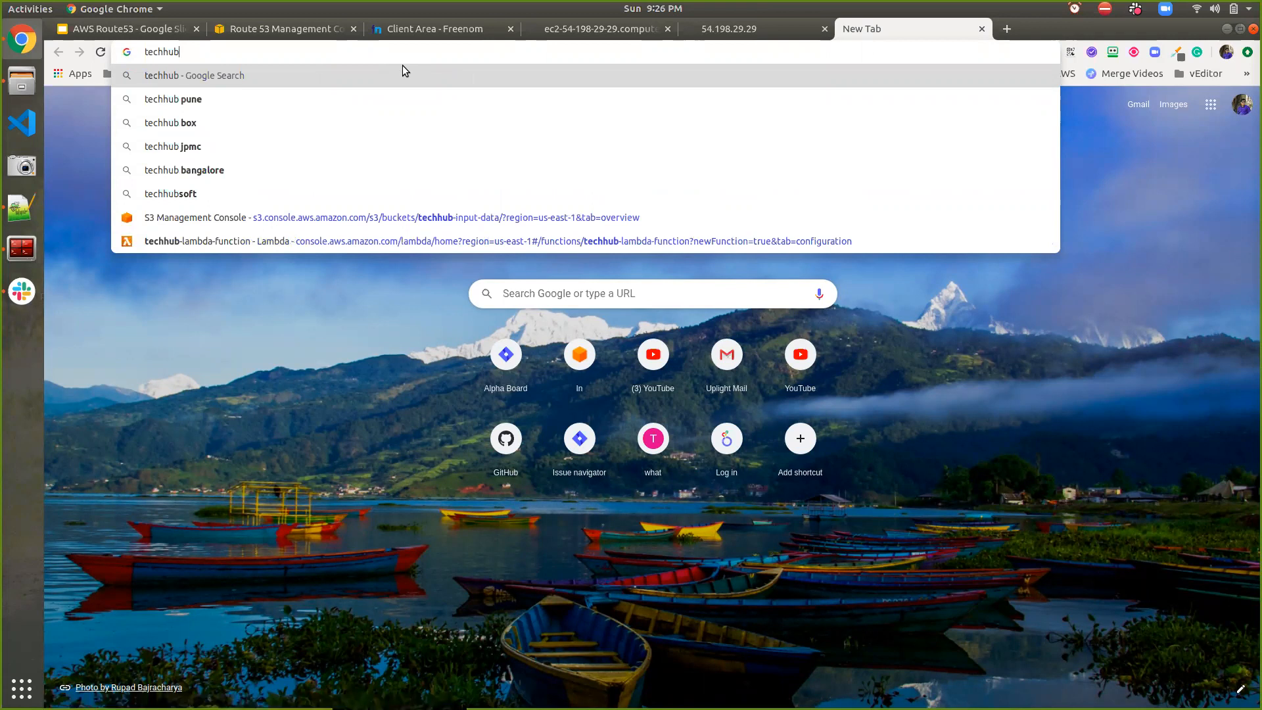
text(demos)
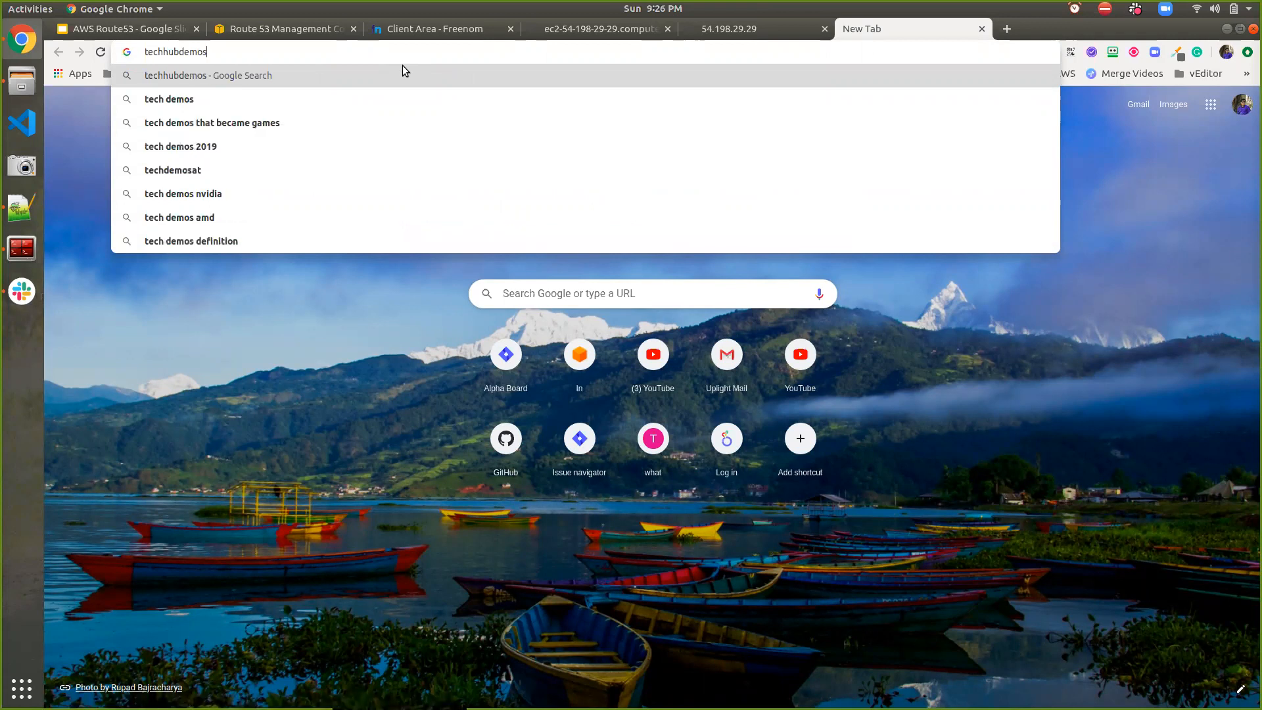
text(.tk)
key(Return)
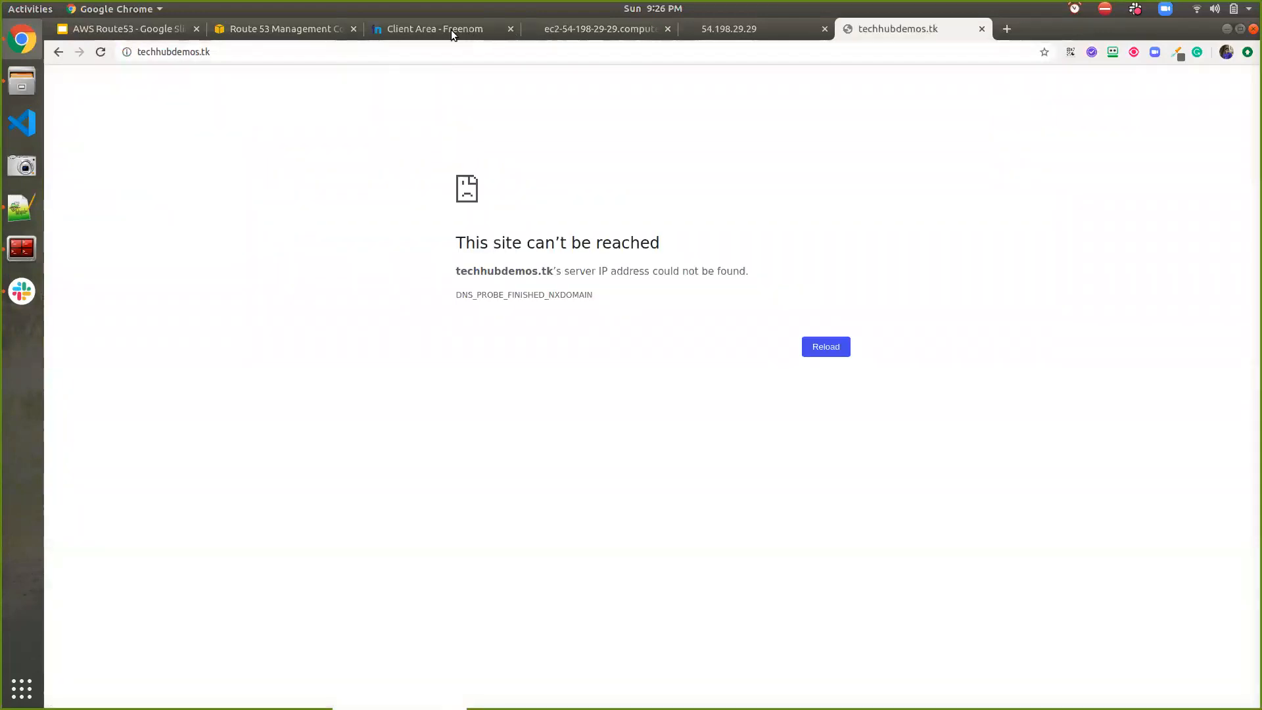
Try to save the NS record set of the hosted zone in Route 53 and return to the Freenom page of techhubdemos.tk
click(277, 30)
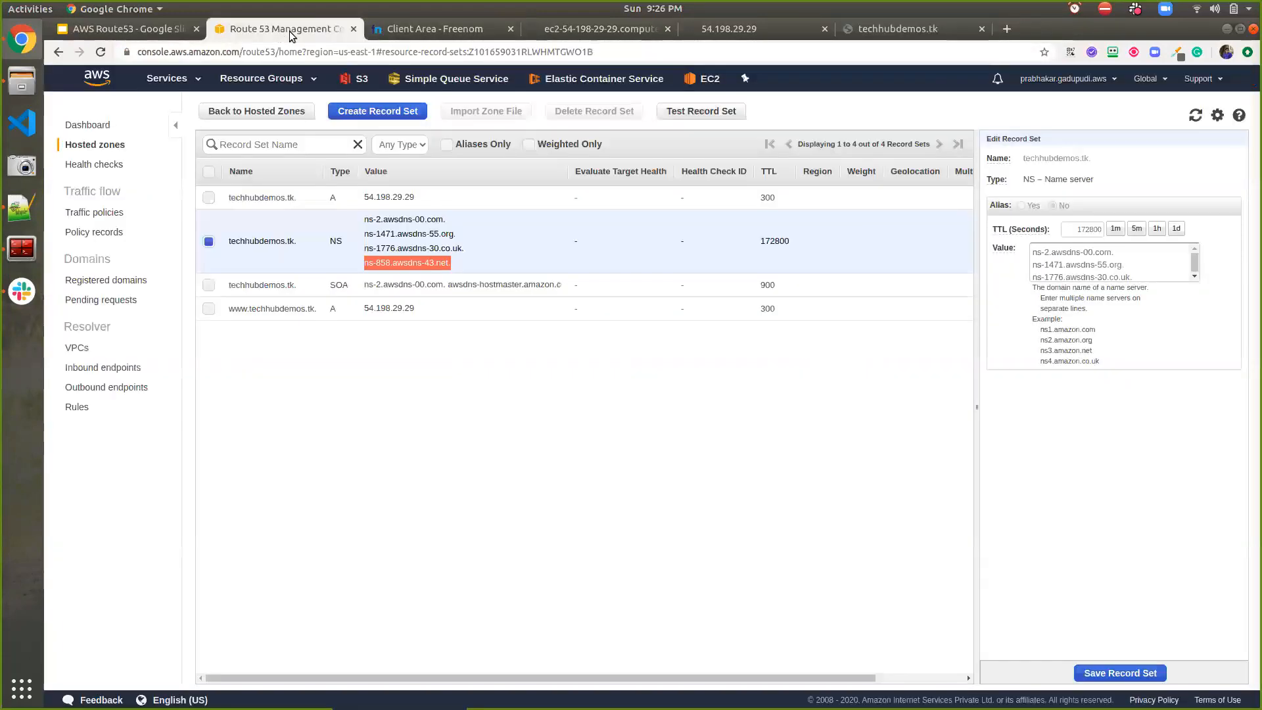
click(1111, 674)
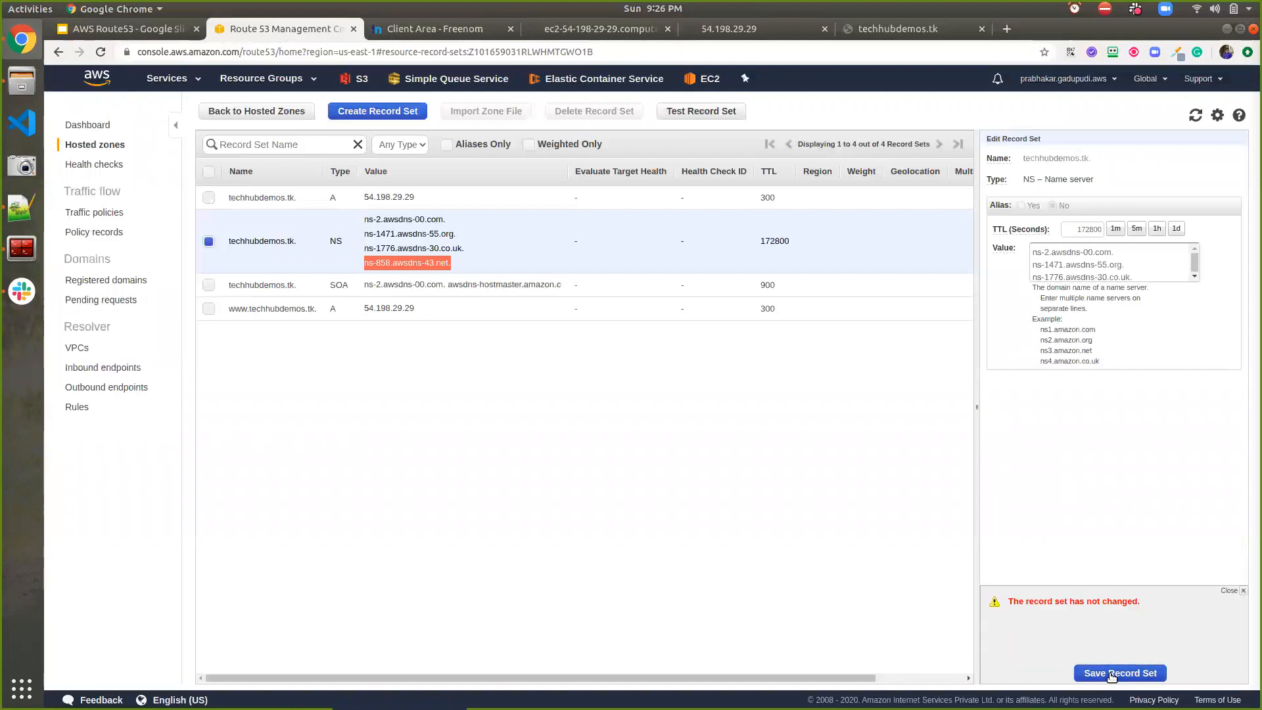
drag(611, 169, 457, 58)
click(448, 34)
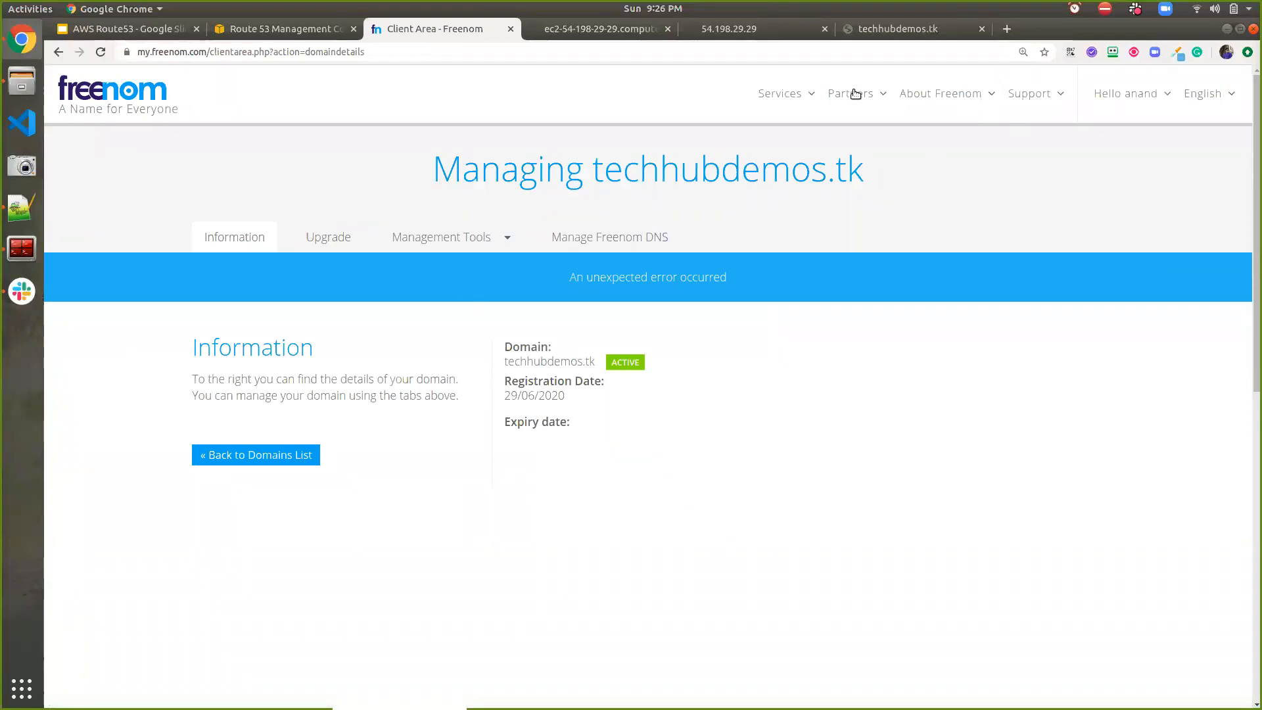
click(855, 94)
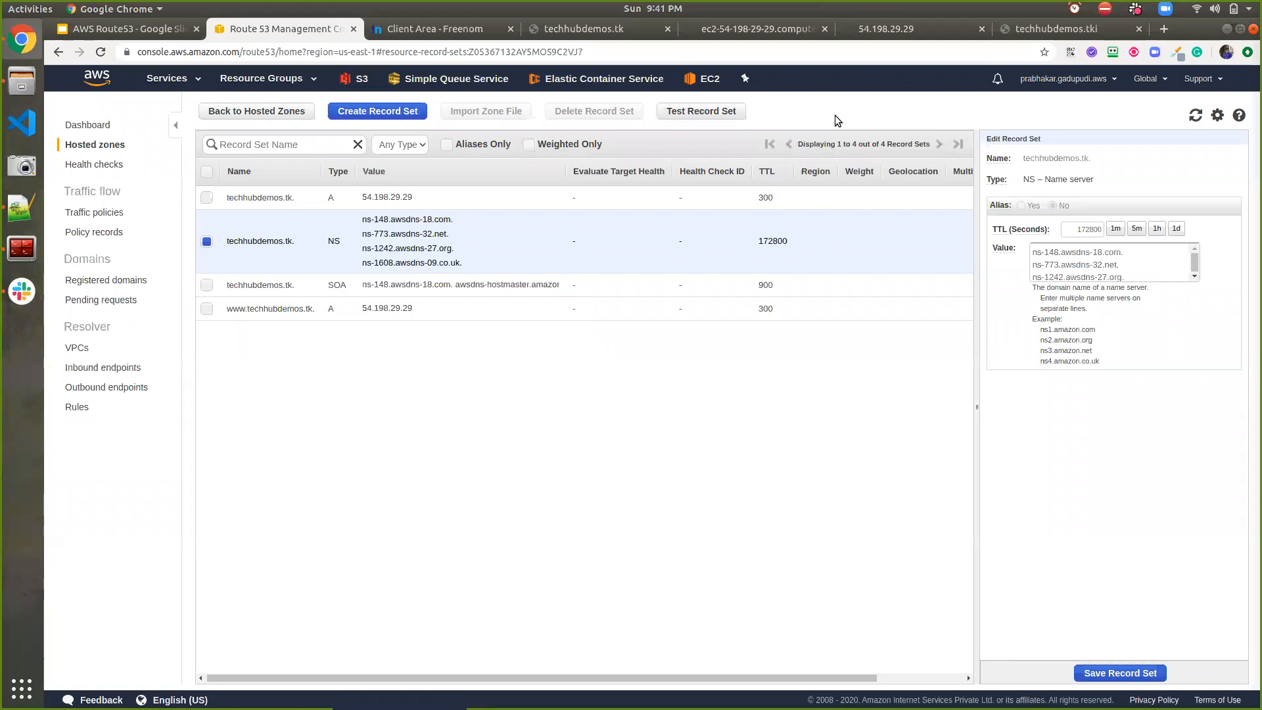
Review the custom nameservers of techhubdemos.tk in Freenom and compare them with the NS record in the Route 53 hosted zone
click(449, 35)
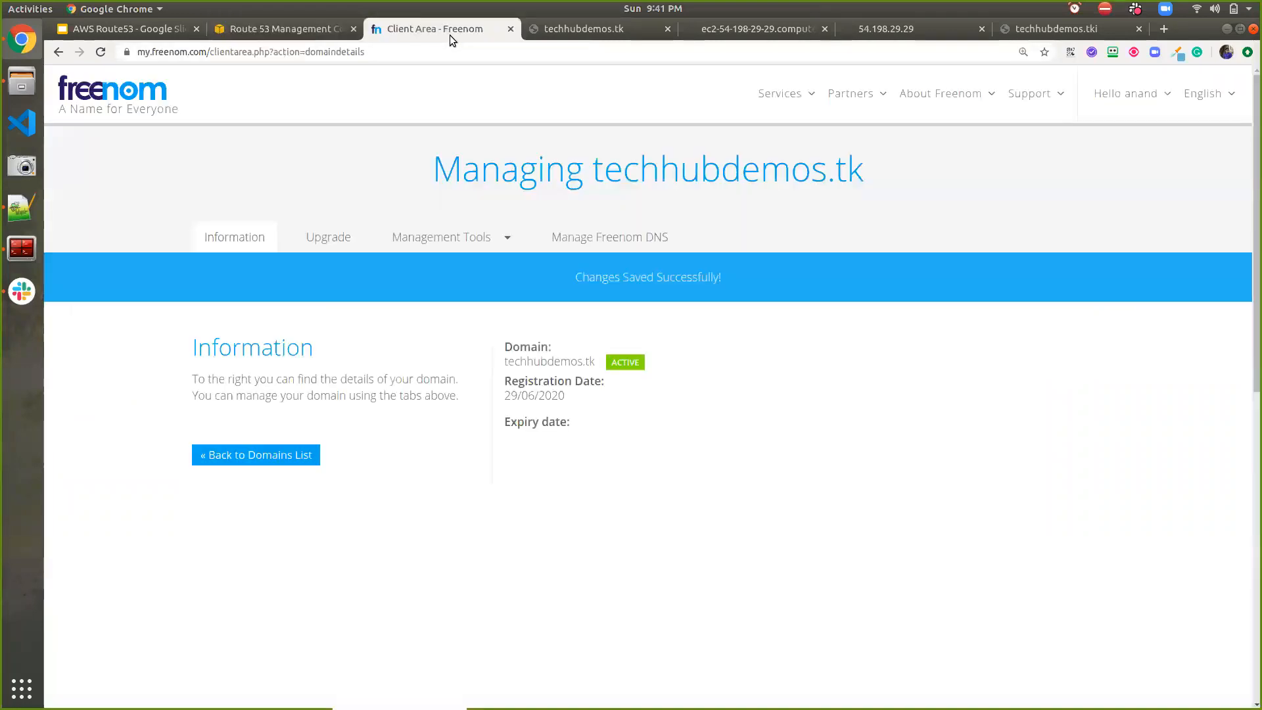
click(466, 241)
click(460, 277)
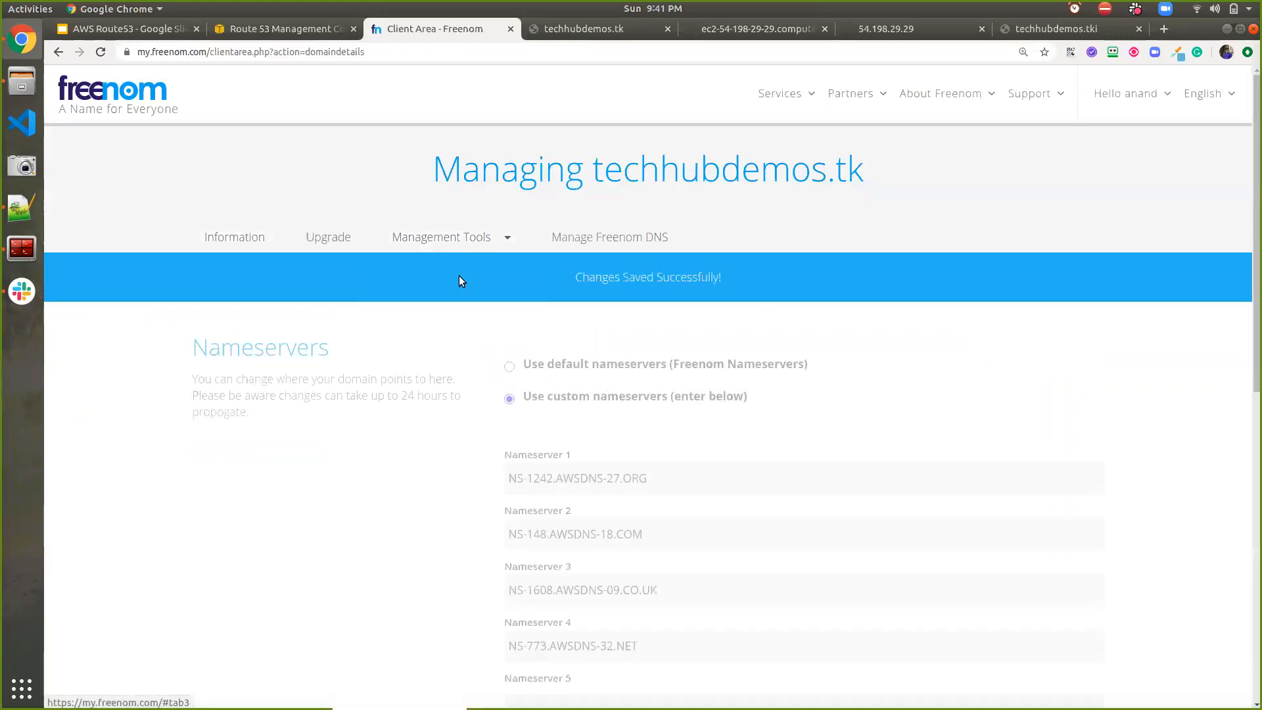
scroll(506, 398, down, 5)
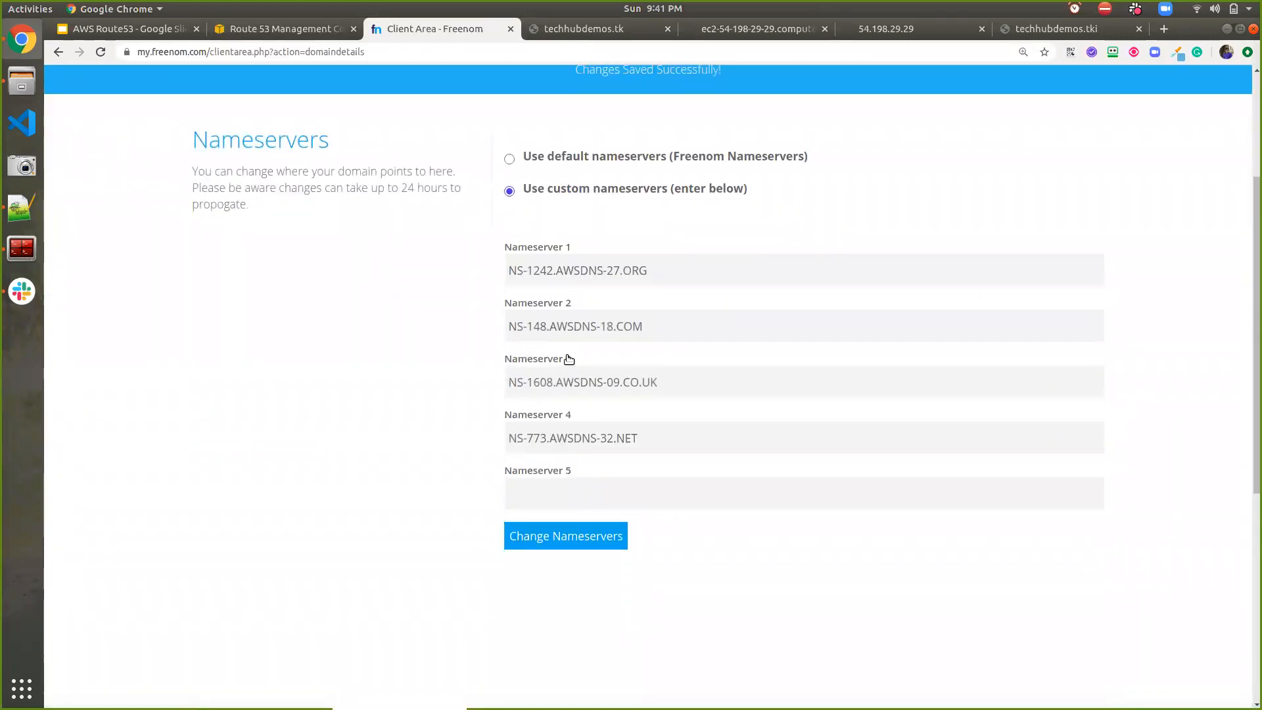
click(302, 25)
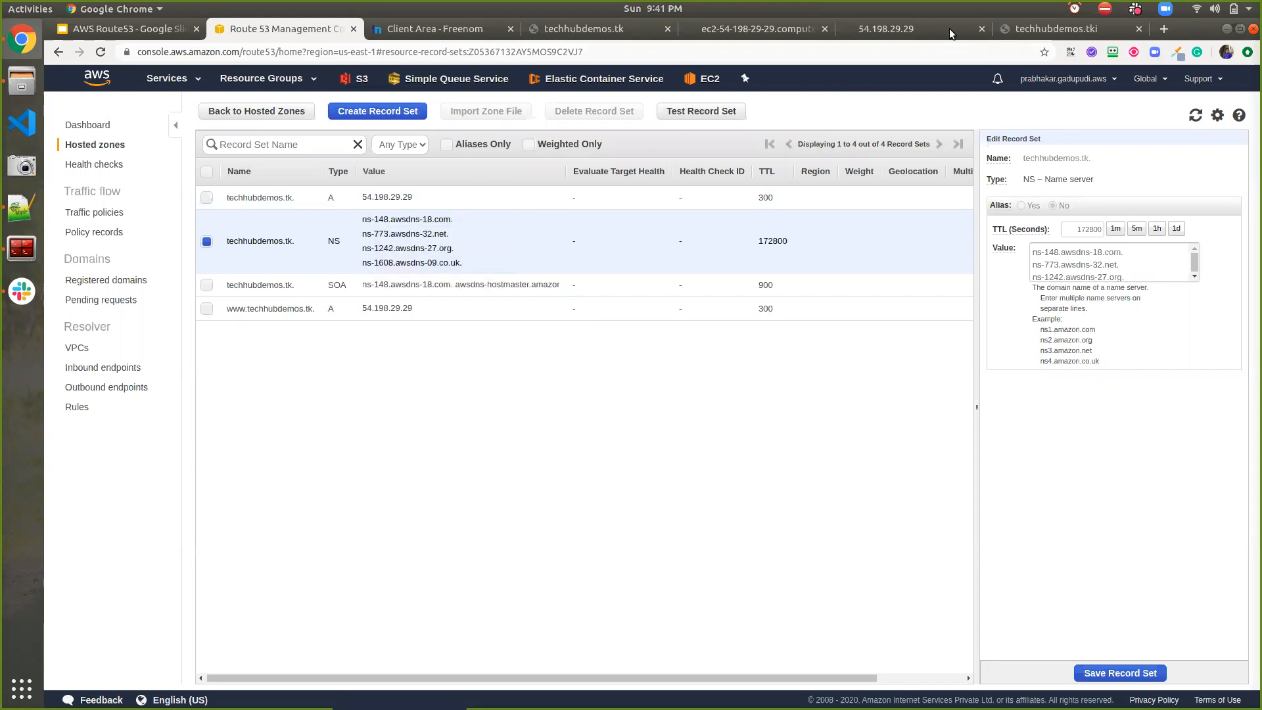
Load techhubdemos.tk again in its existing browser tab
click(1041, 30)
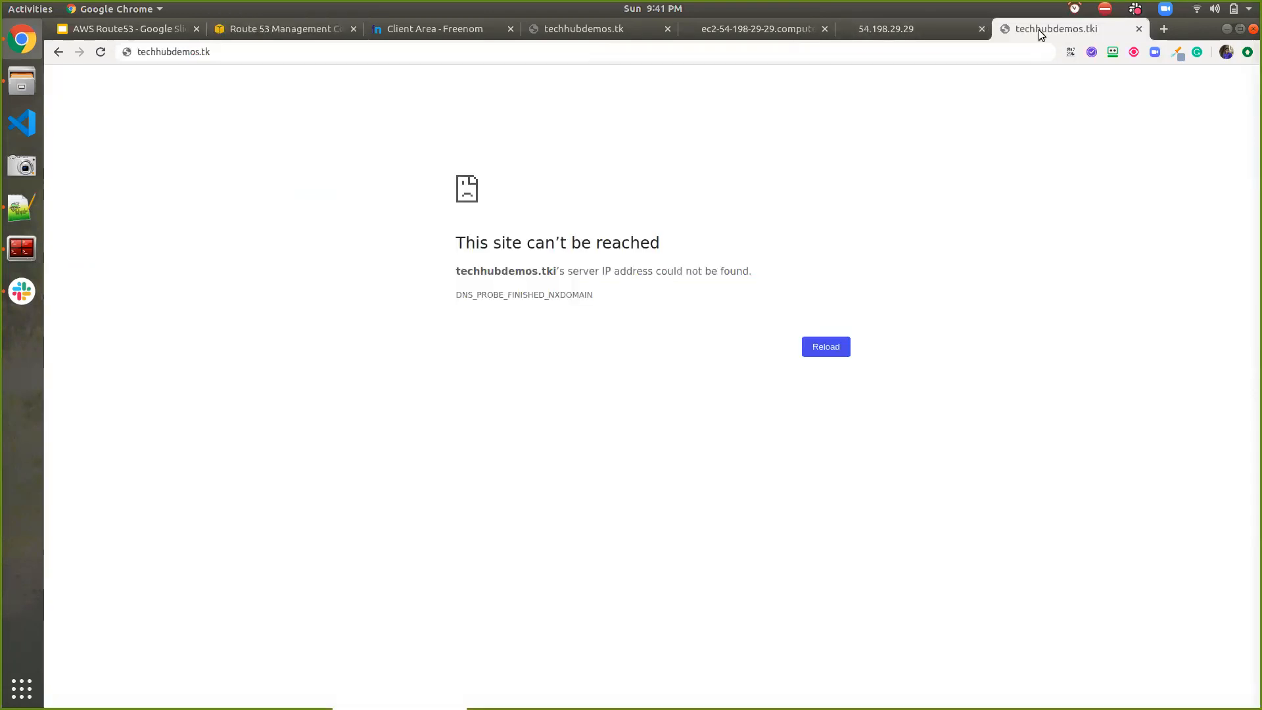
click(925, 47)
key(Return)
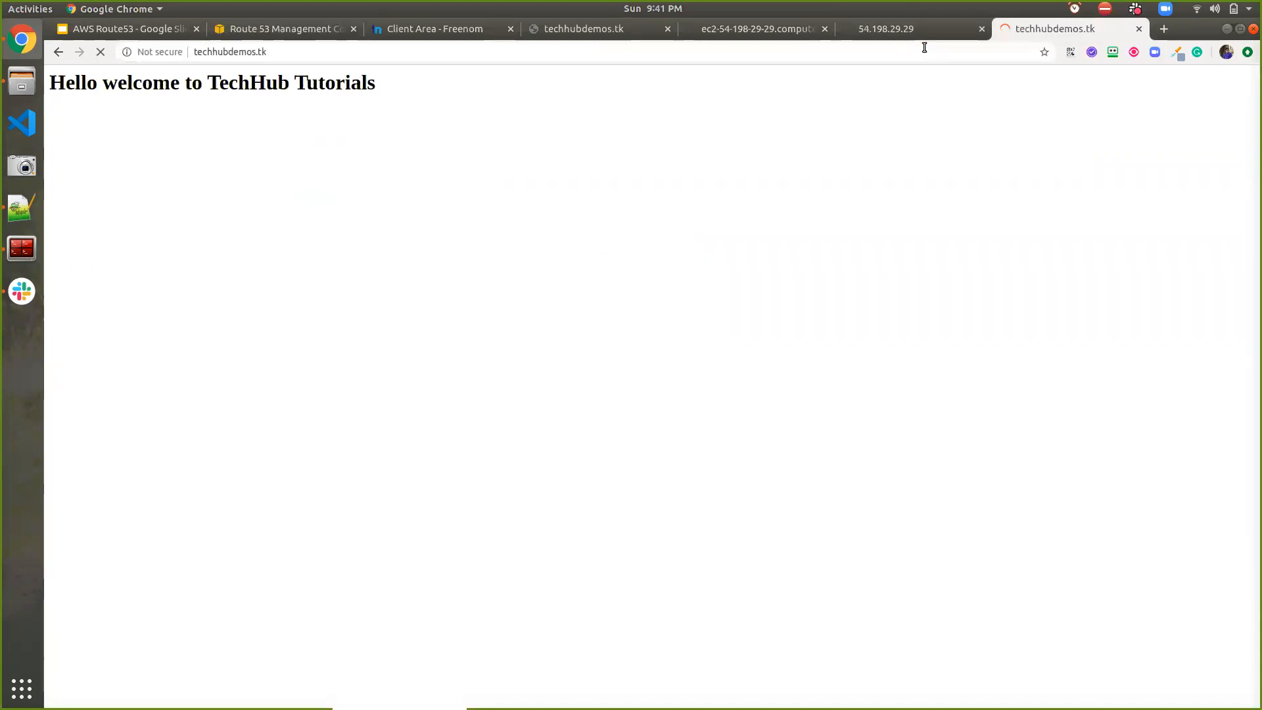
Compare the web page served at the EC2 public DNS name, at 54.198.29.29 and at techhubdemos.tk
key(ctrl+Page_Up)
click(781, 29)
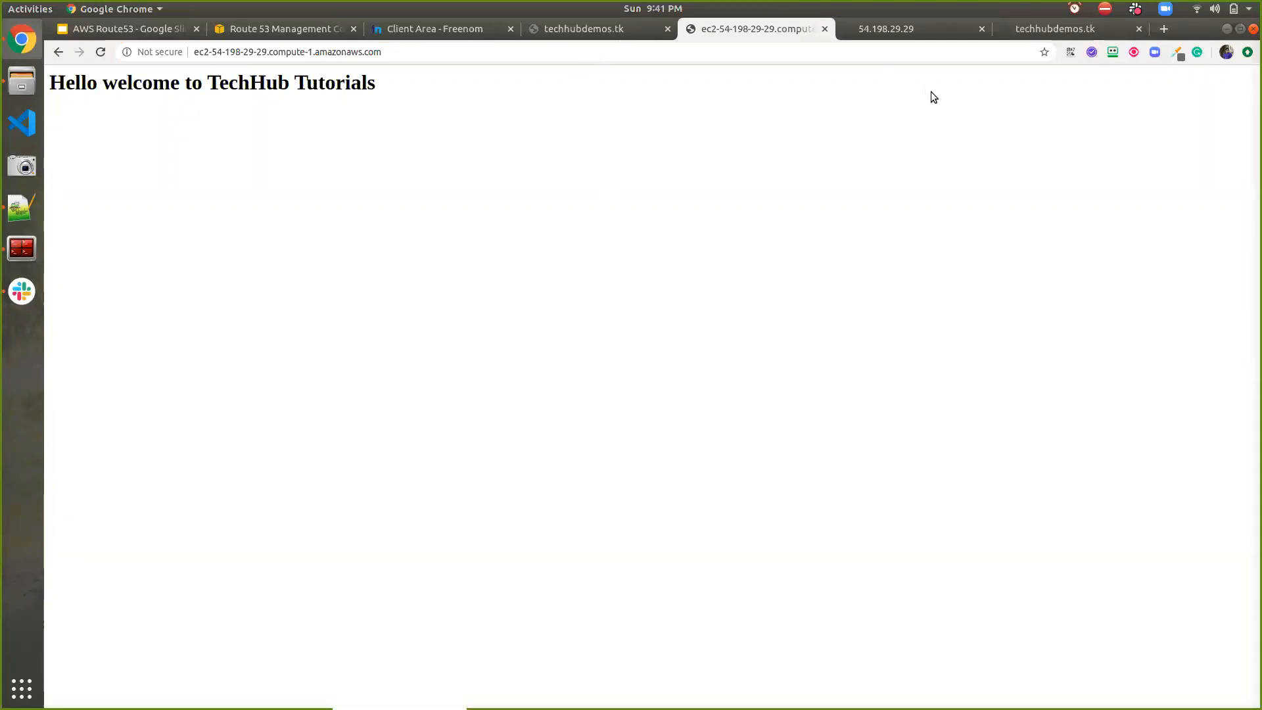
key(ctrl+Page_Down)
key(ctrl+Page_Down)
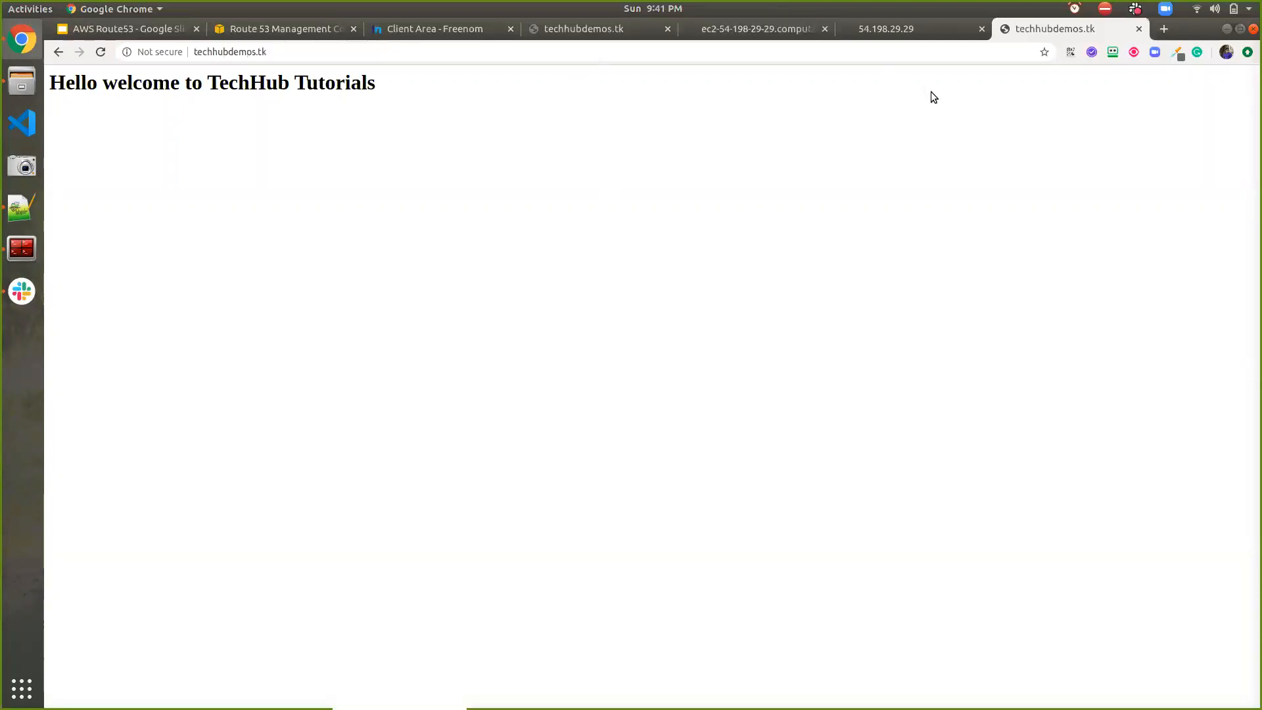
key(ctrl+Page_Up)
click(317, 295)
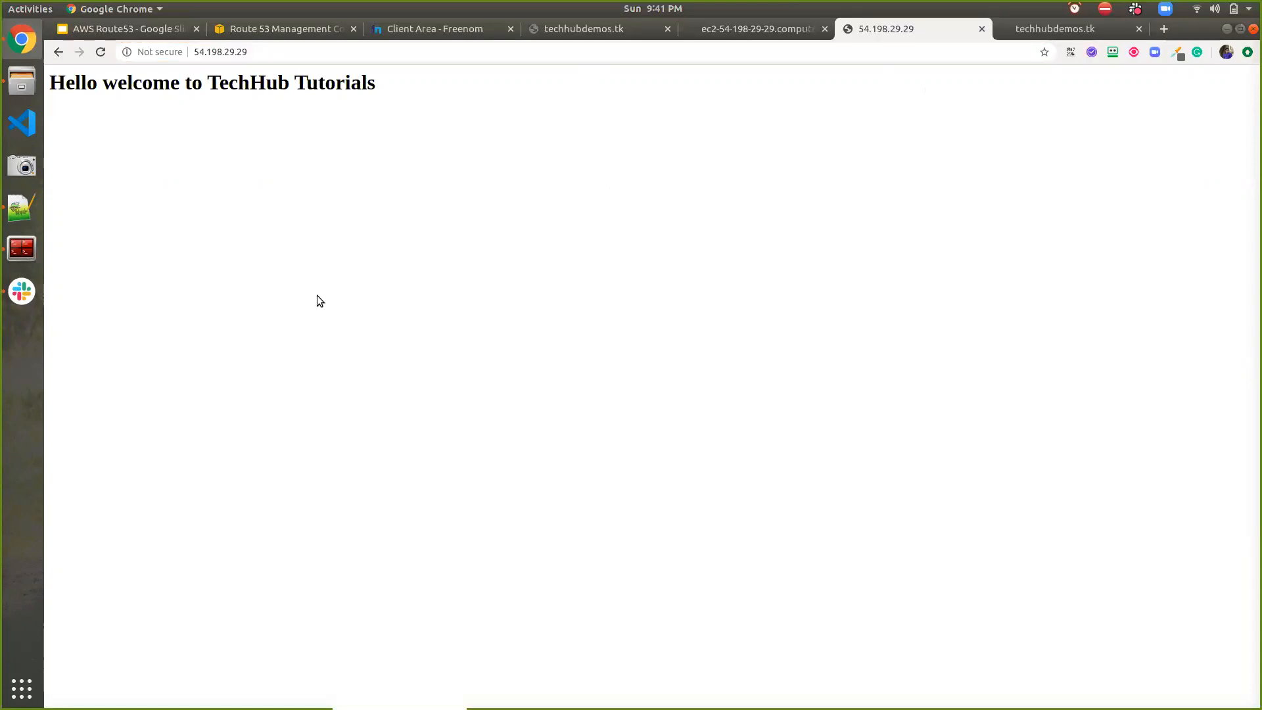
click(284, 59)
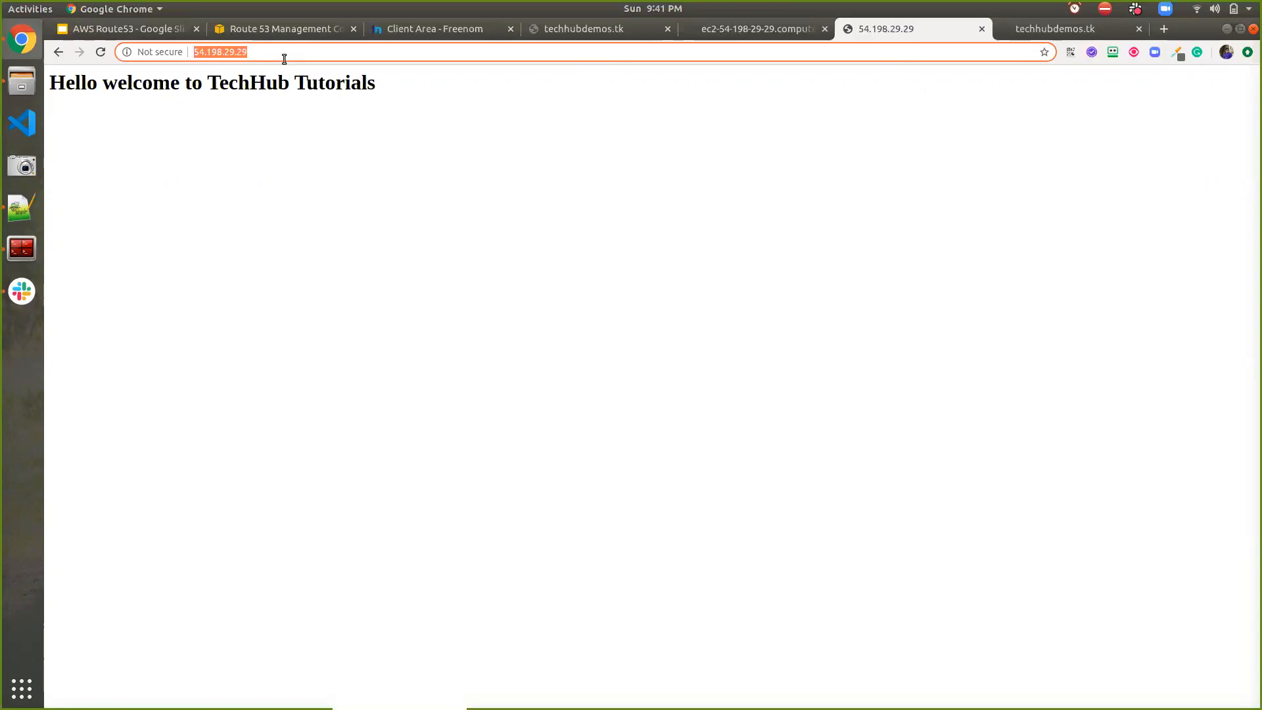
key(ctrl+Page_Down)
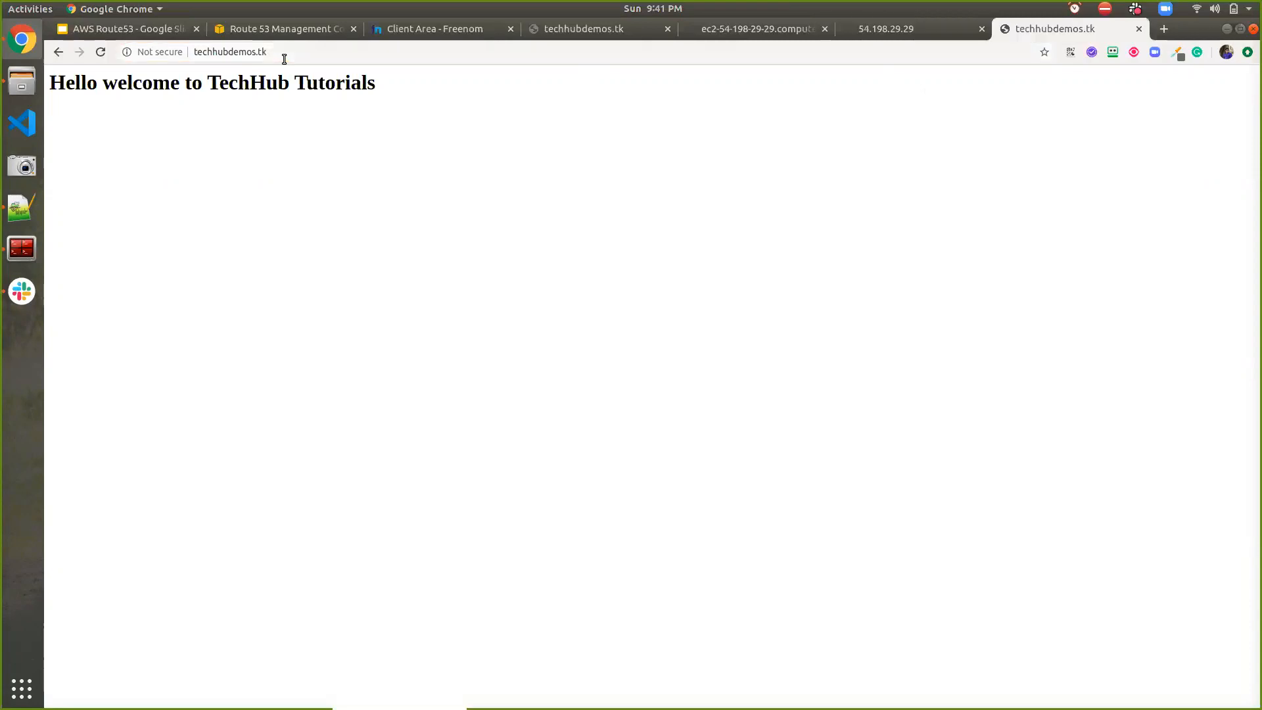
double_click(284, 60)
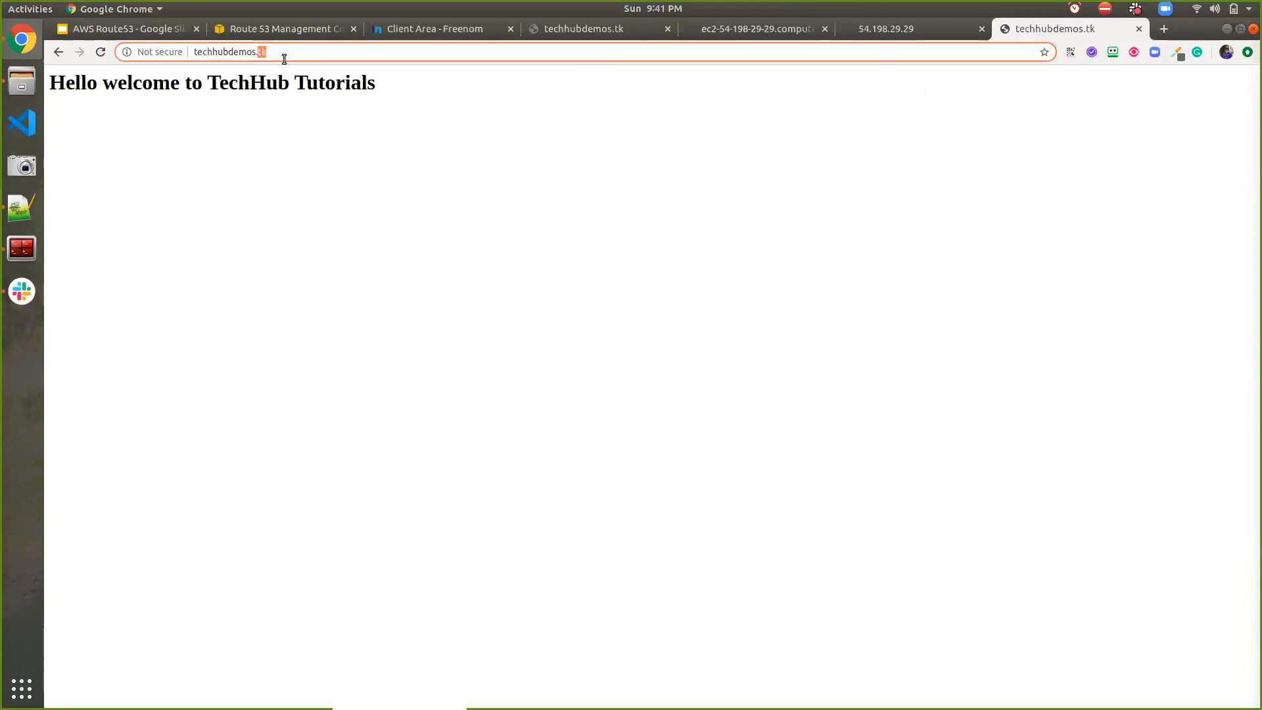
key(Return)
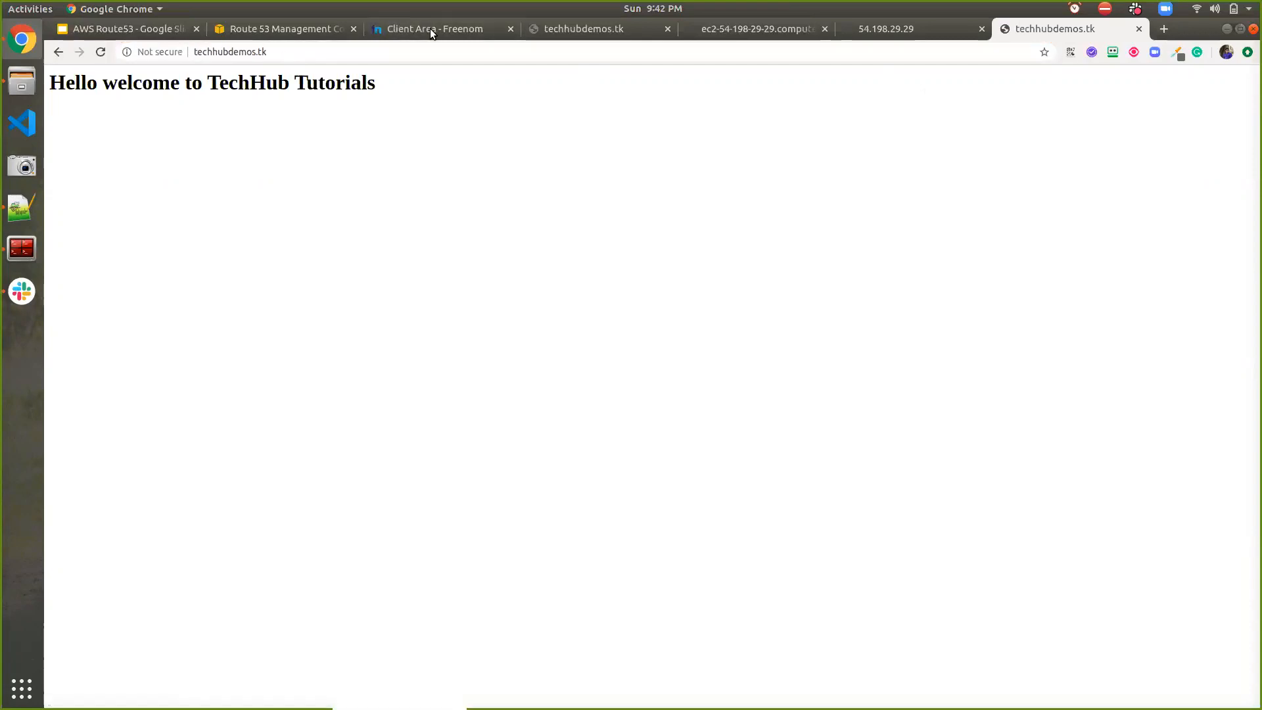
Switch to the AWS Route53 presentation in Google Slides and open the closing Thank you slide
click(114, 29)
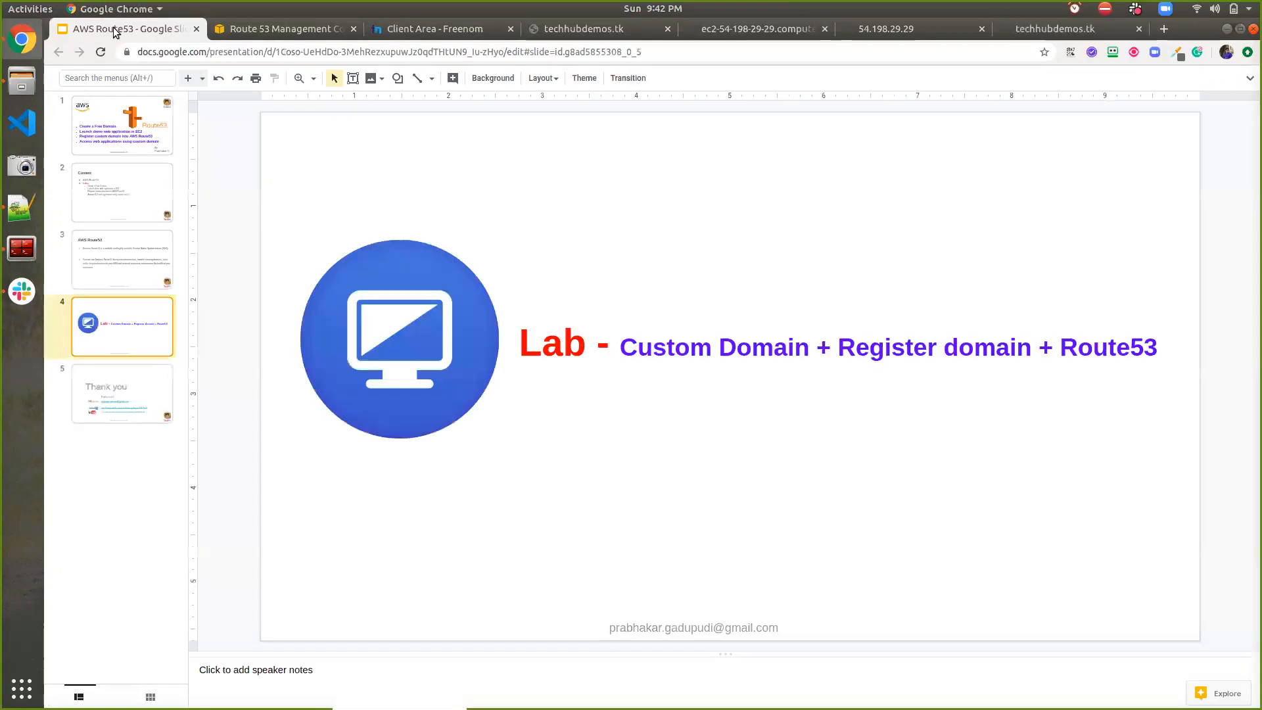
click(116, 369)
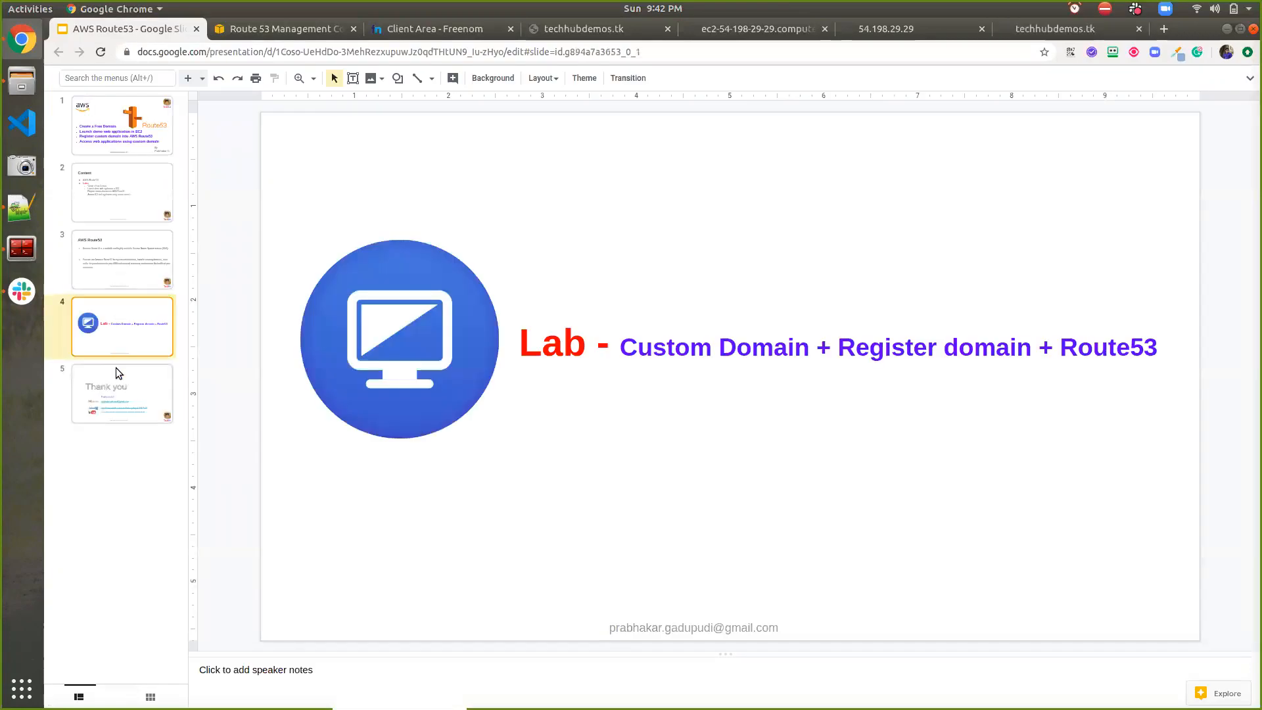